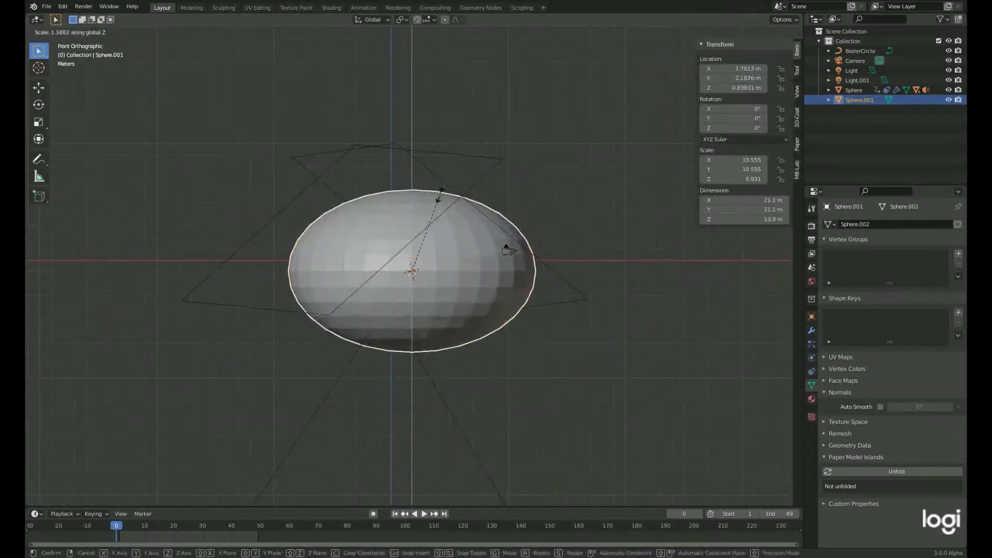
Step: Delete the top half of the flattened sphere to leave a bowl, then play the animation
left_click(661, 278)
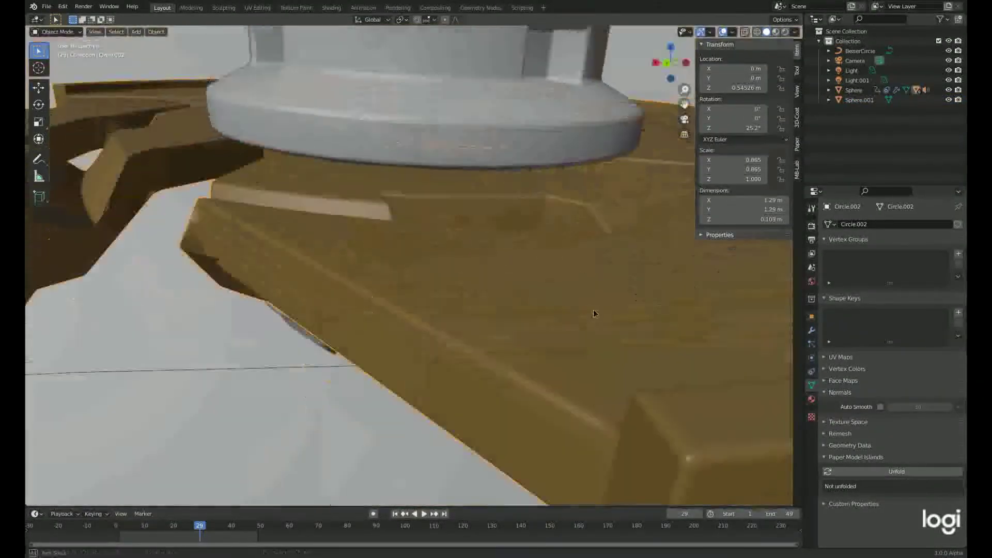
key("space")
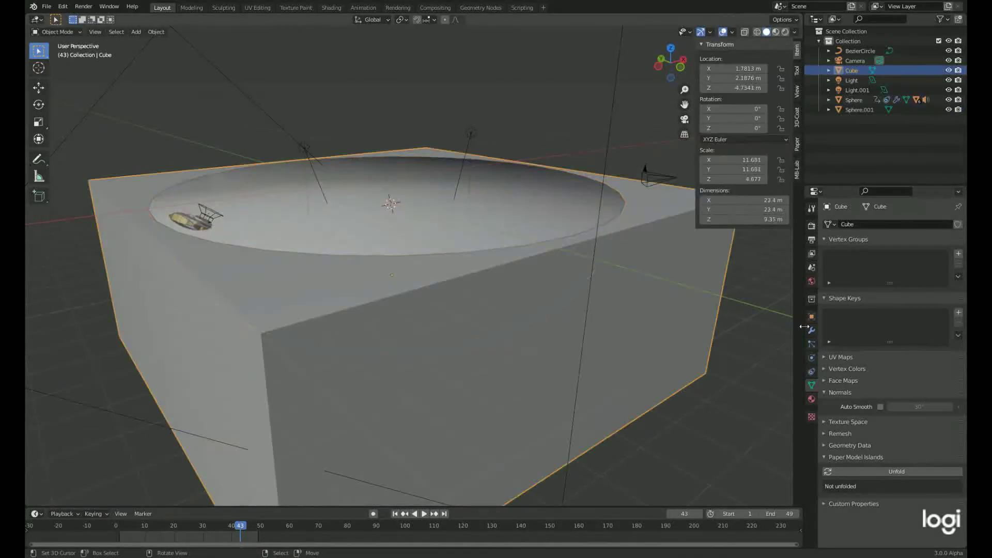
Step: Apply the Boolean bowl cut to the cube and apply its scale
left_click(811, 330)
left_click(892, 224)
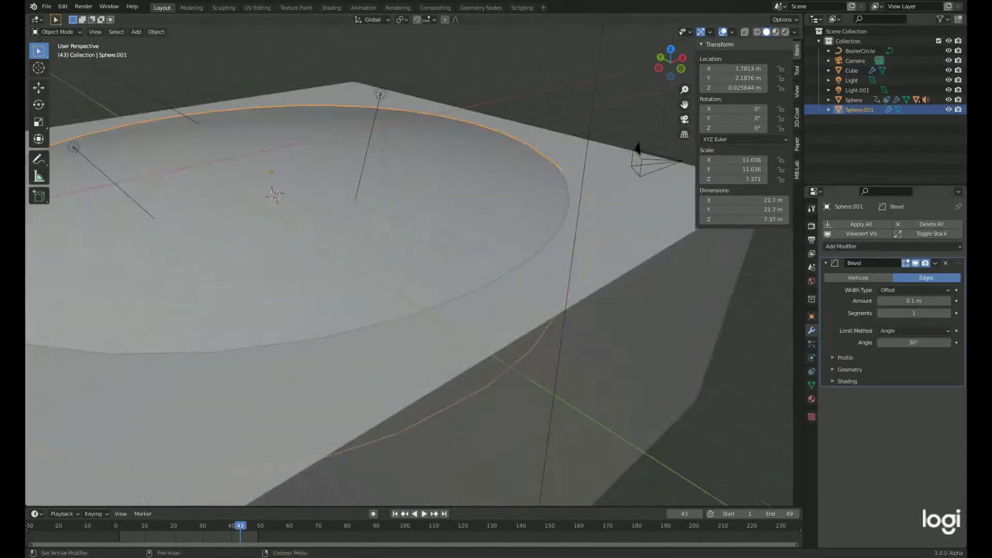
left_click(641, 296)
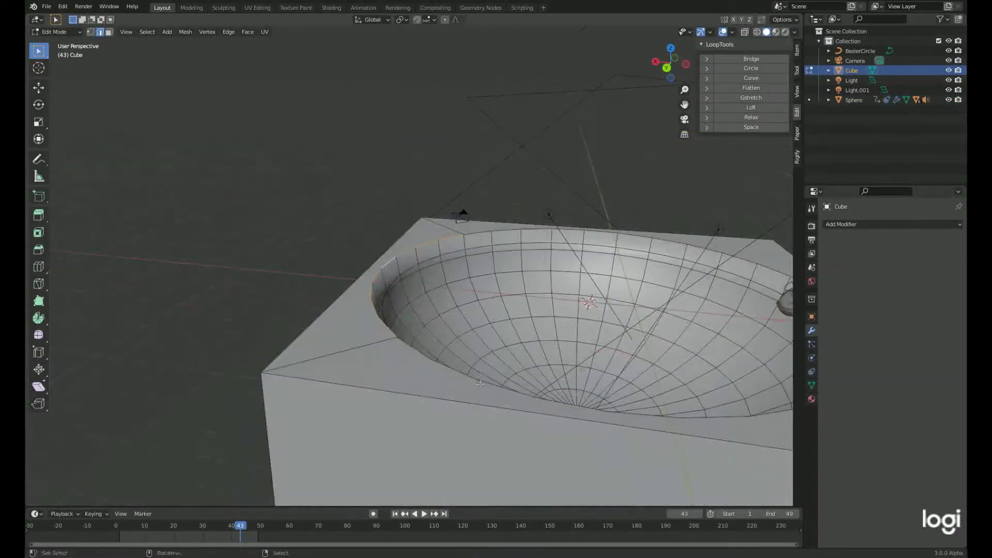
Step: Move the bowl-cut cube into a new 'stadiums' collection
middle_click_drag(479, 384, 652, 304)
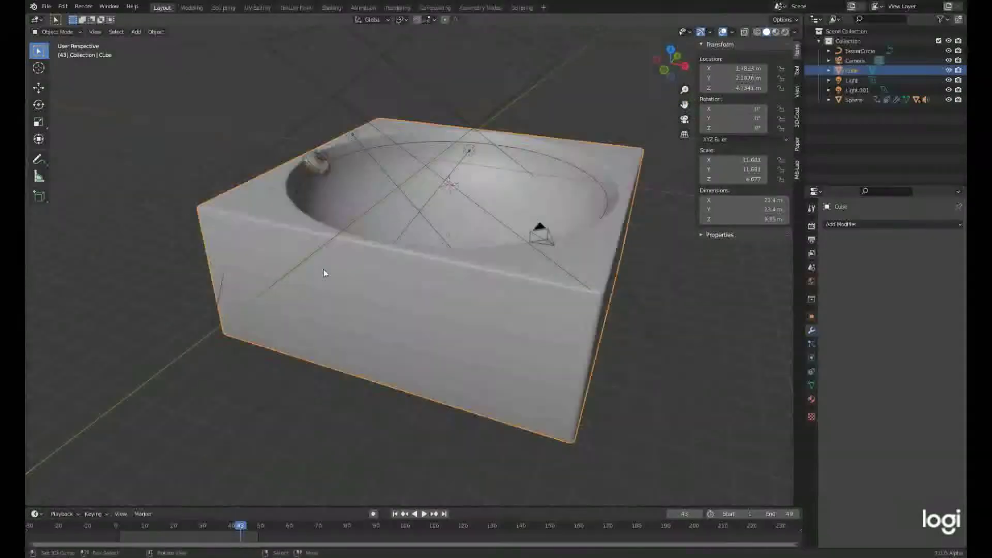
mouse_move(323, 269)
middle_mouse_down()
mouse_move(393, 286)
mouse_move(485, 357)
middle_mouse_up()
key("Tab")
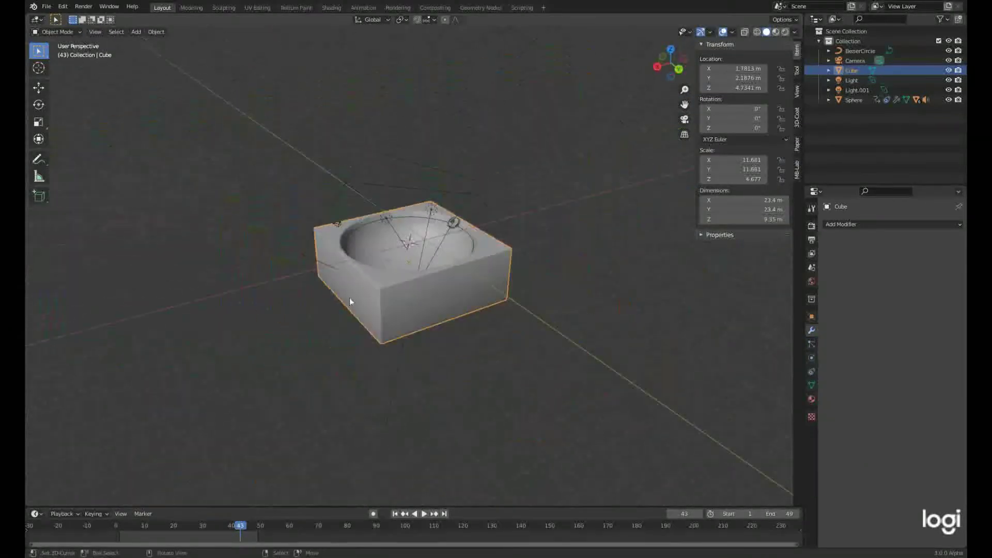
key("Return")
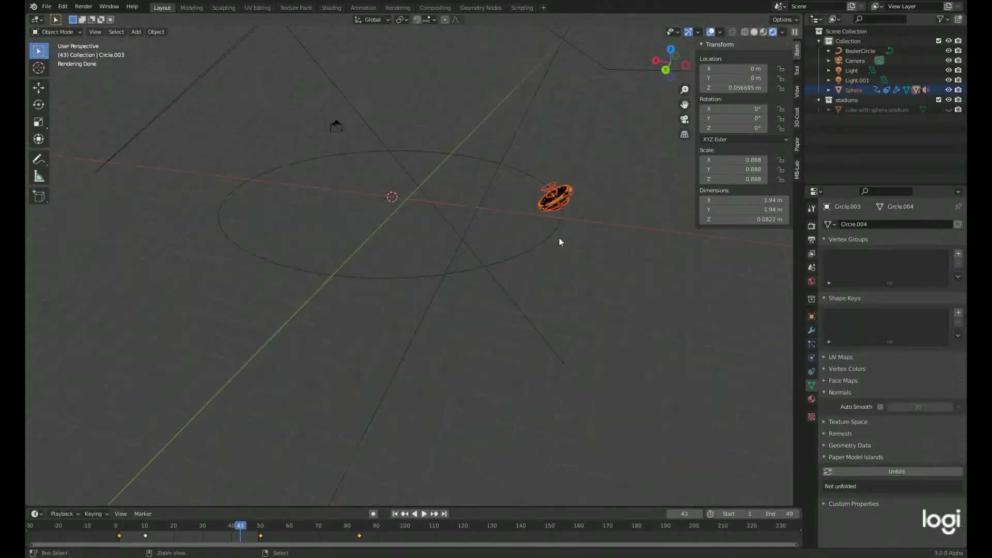
Step: Isolate the beyblade with overlays off, hide the stadium tub, and view through the camera
key("KP_Divide")
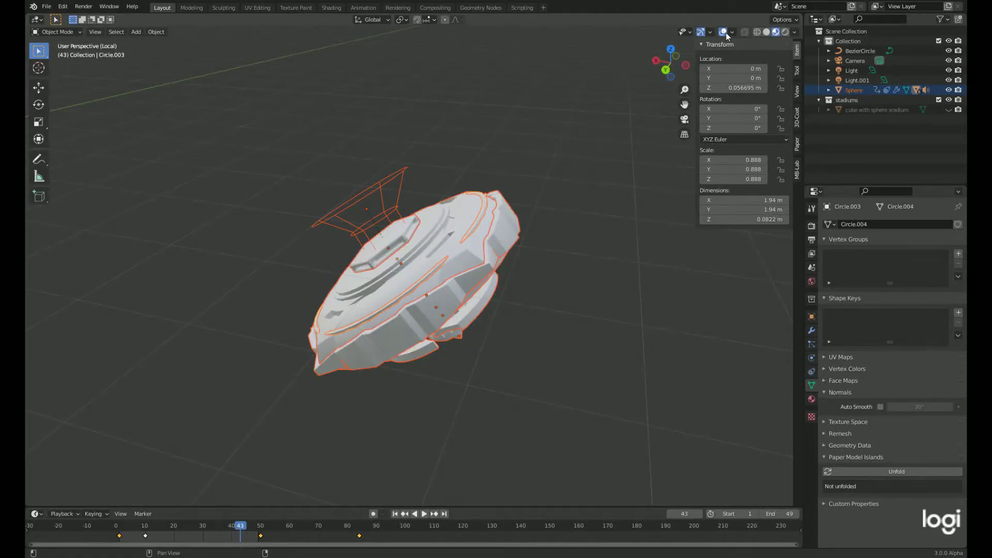
left_click(722, 32)
mouse_move(582, 204)
middle_mouse_down()
mouse_move(652, 239)
mouse_move(268, 185)
mouse_move(295, 308)
middle_mouse_up()
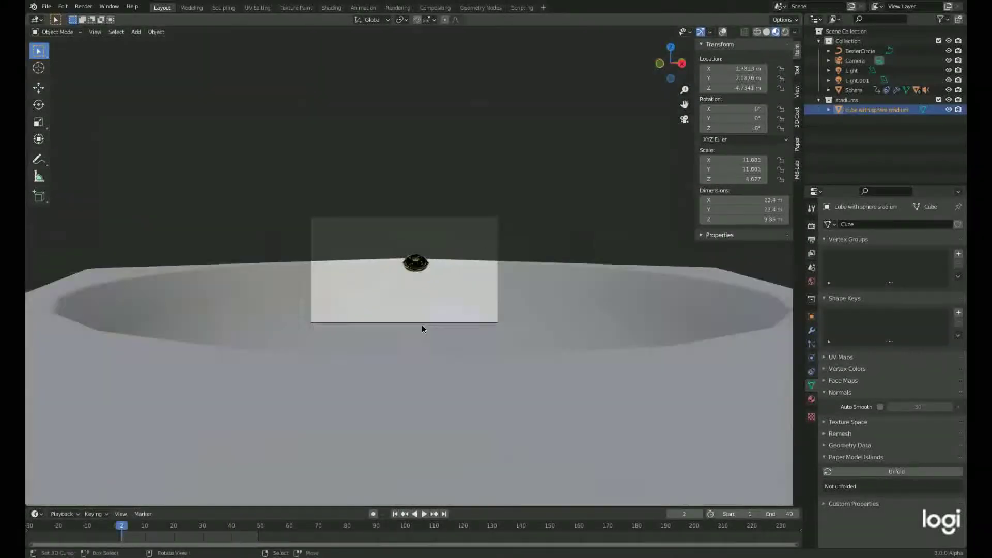
key("KP_0")
key("h")
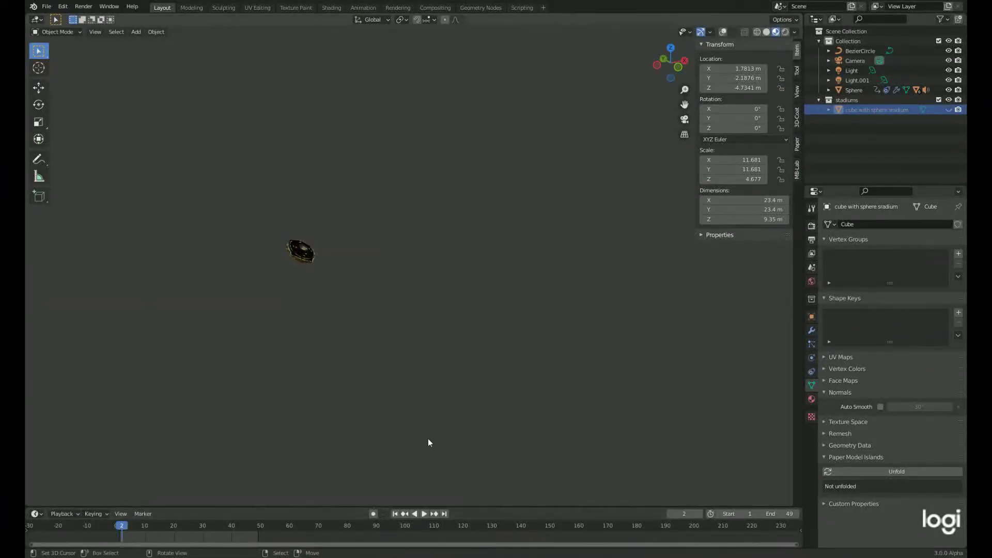
key("KP_0")
Step: Add a mesh circle and extrude a lowered ring to start the dish's bowl
key("shift+a")
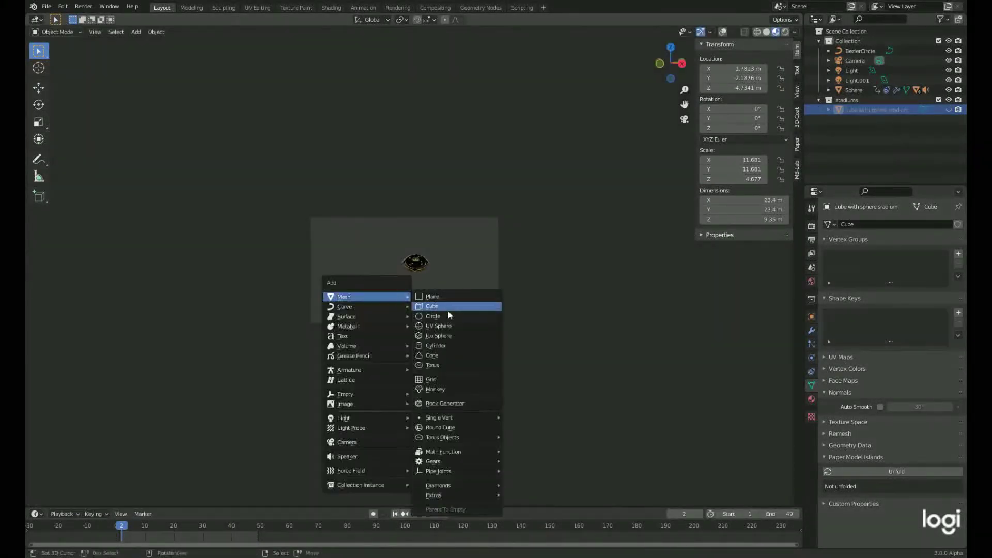
left_click(448, 311)
key("KP_1")
key("shift+alt+z")
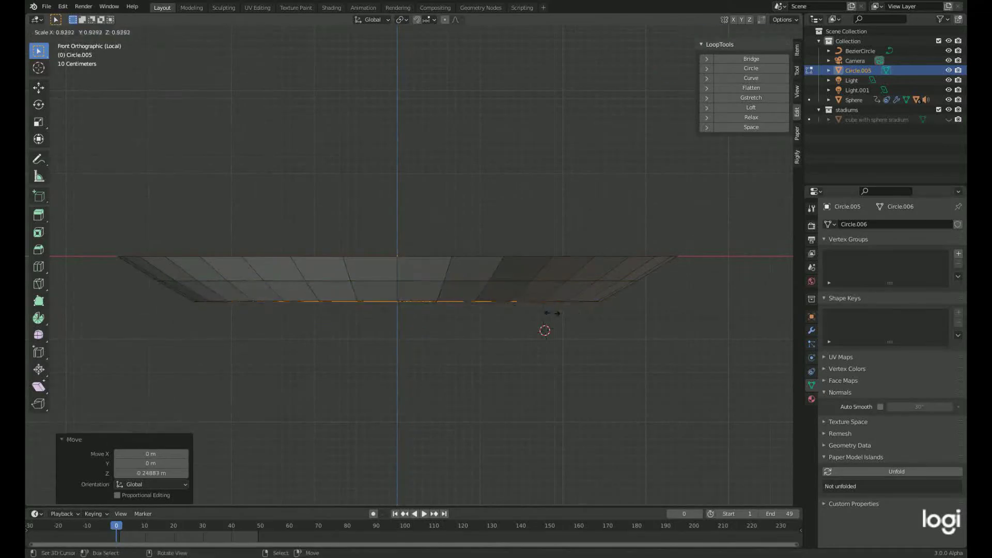
left_click(501, 323)
scroll(464, 274, "up", 3)
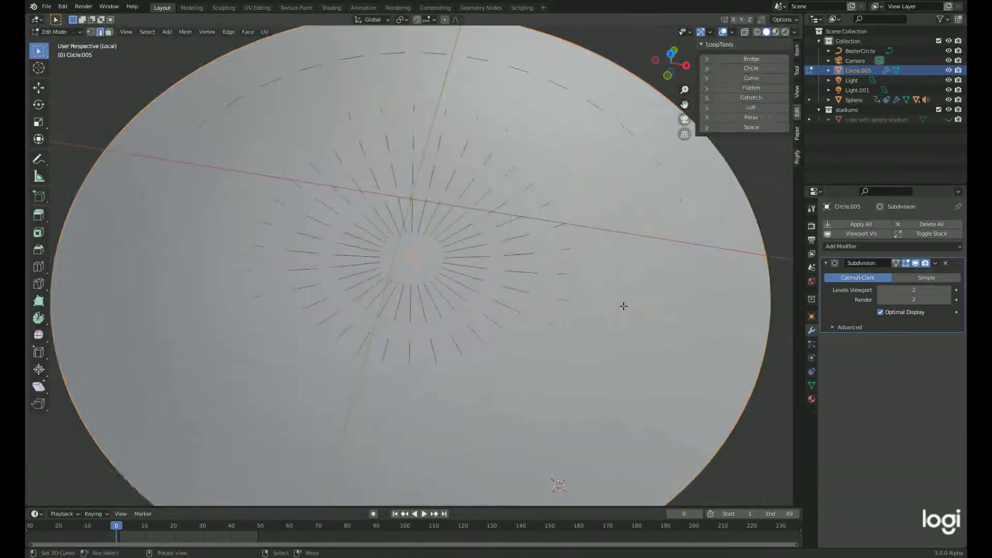
Step: Widen the dish's rim loop, then leave Edit Mode
middle_click_drag(623, 306, 534, 385)
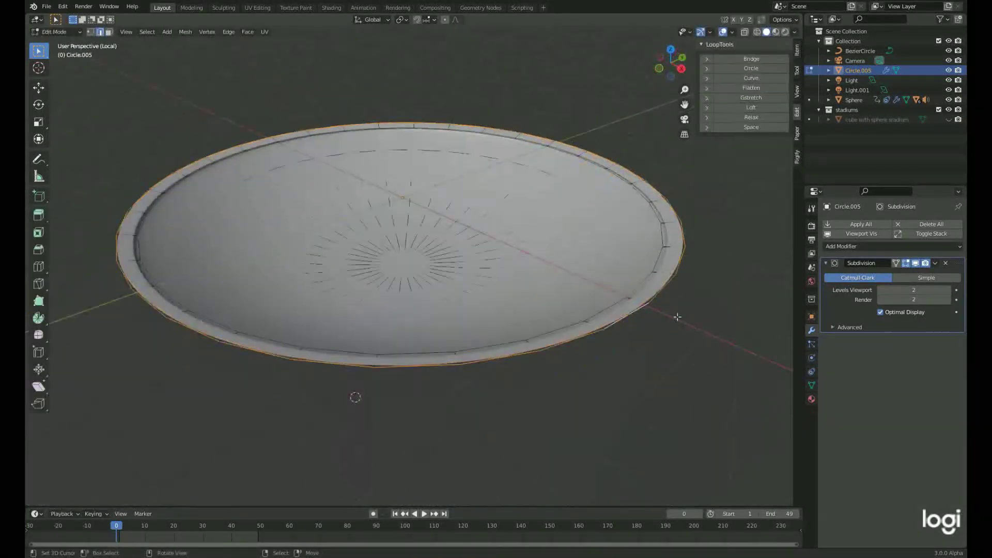
middle_click_drag(675, 314, 660, 293)
key("s")
left_click(670, 293)
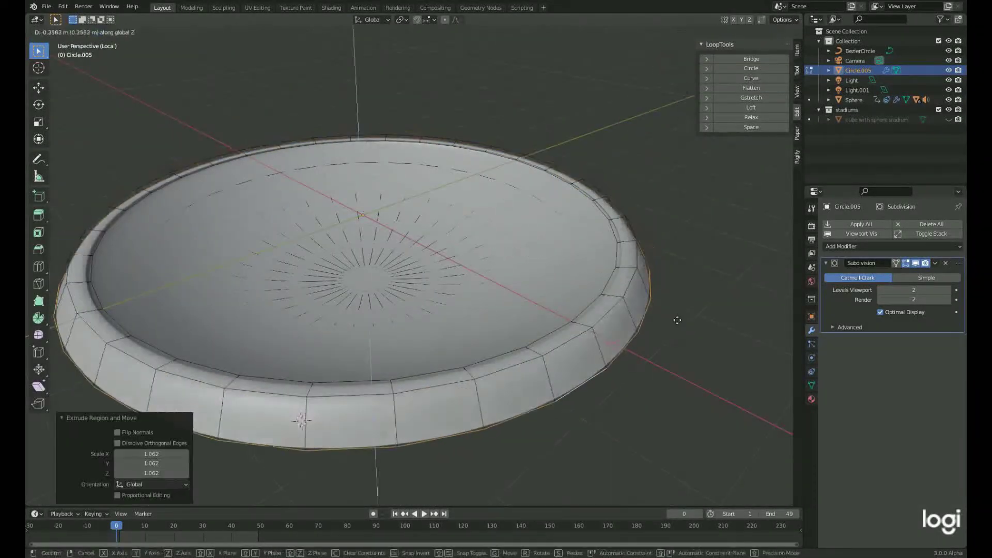
scroll(598, 306, "up", 3)
scroll(599, 306, "up", 2)
key("KP_7")
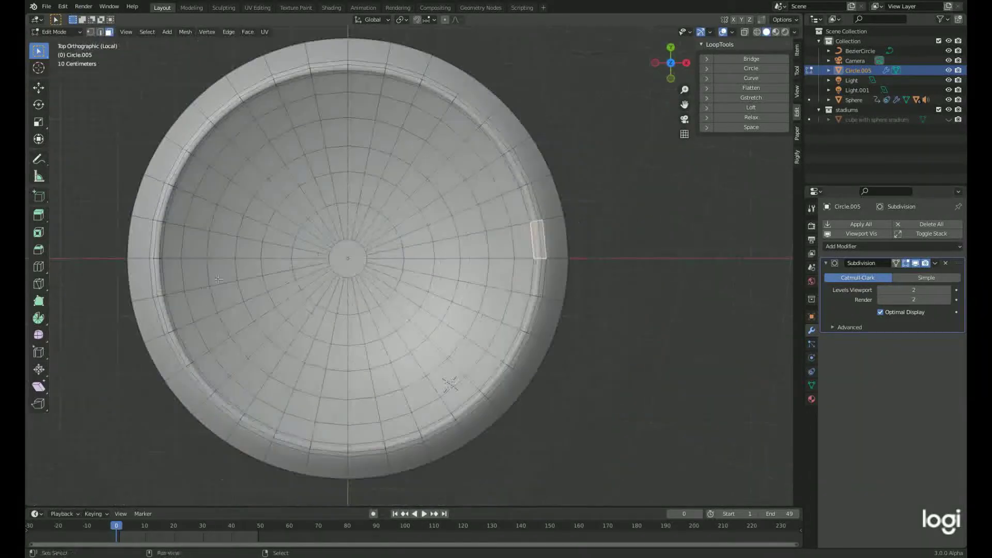
middle_click_drag(367, 450, 392, 403)
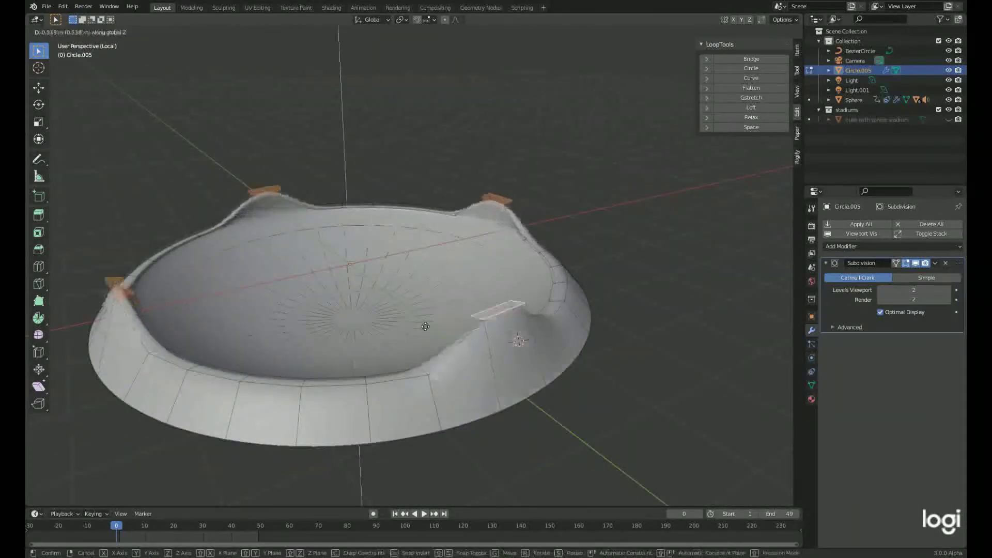
key("Tab")
Step: Add a Bevel modifier to the dish
left_click(949, 247)
left_click(810, 262)
key("Tab")
middle_click_drag(622, 321, 275, 389)
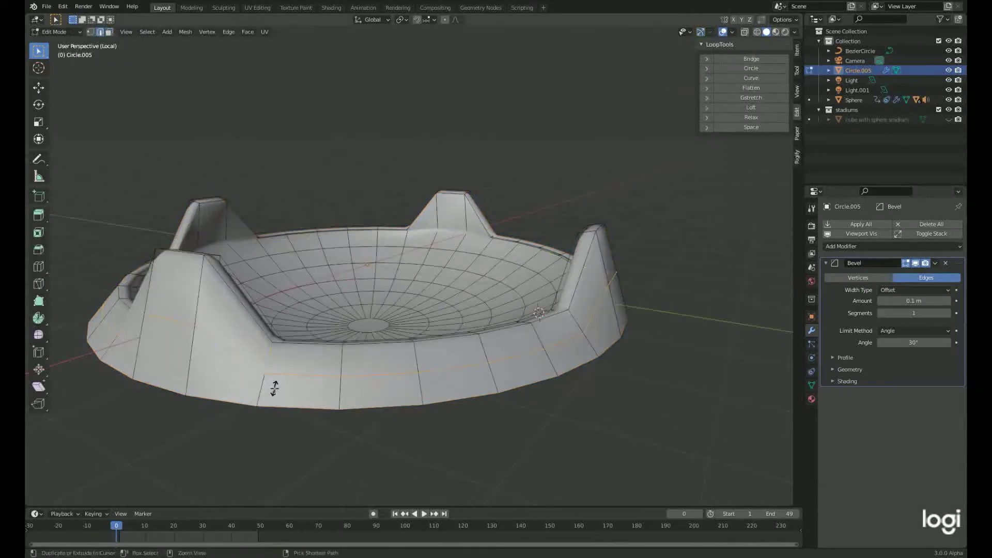
key("Tab")
Step: Dissolve the selected edges on one of the rim peaks
middle_click_drag(477, 410, 662, 376)
key("Tab")
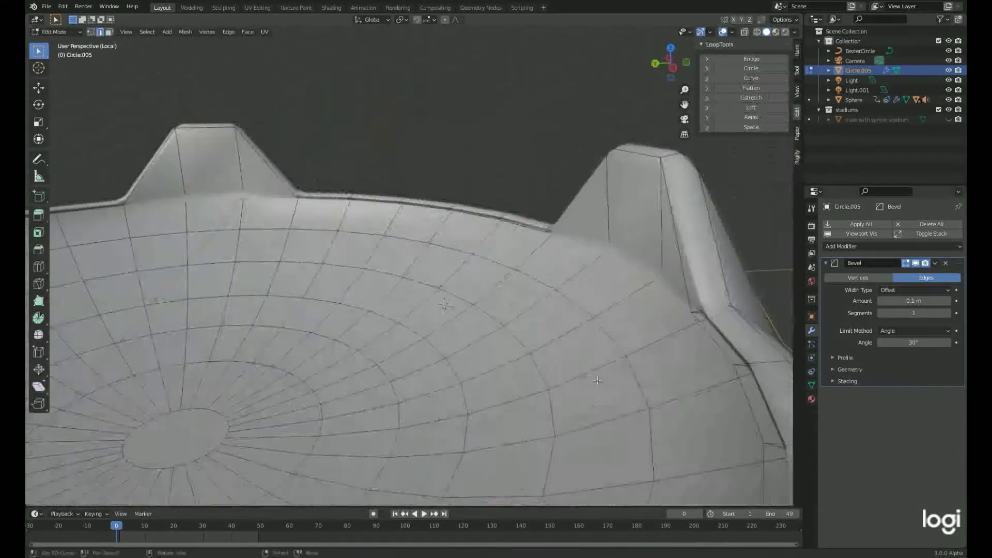
scroll(129, 40, "up", 5)
middle_click_drag(129, 40, 521, 215)
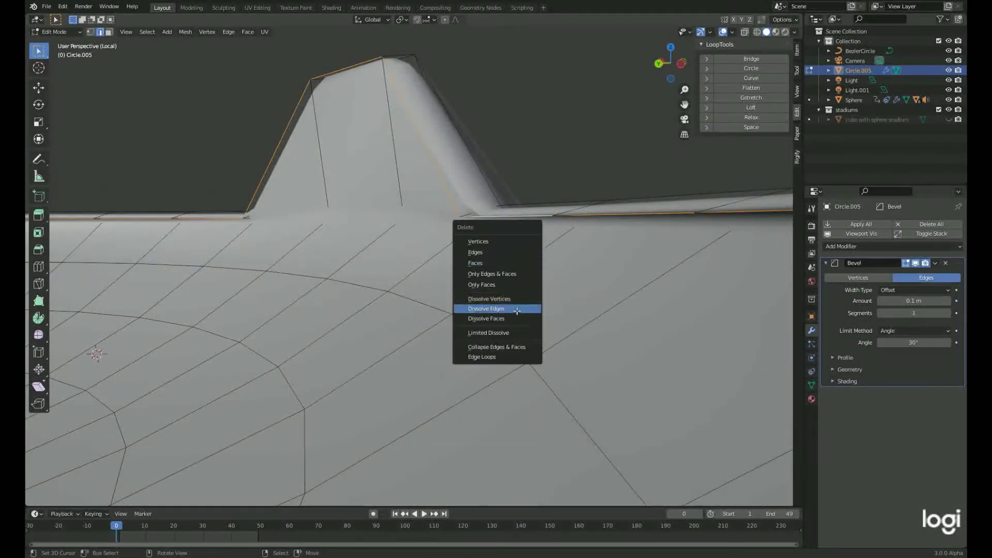
left_click(517, 309)
scroll(497, 358, "down", 5)
key("Tab")
middle_click_drag(496, 359, 903, 287)
Step: Add a Subdivision modifier with Ctrl+1 and raise the bevel segments to 2
key("ctrl+1")
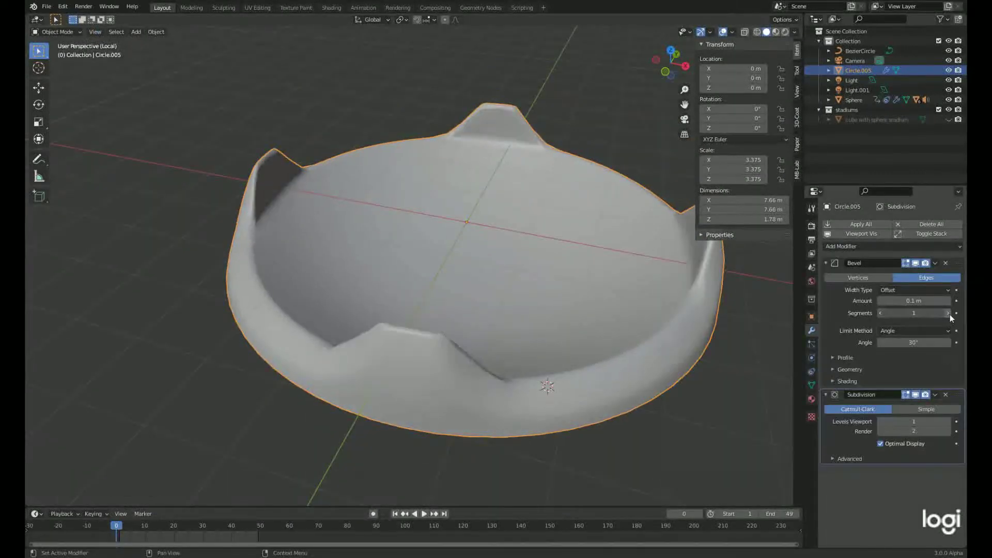
left_click(948, 313)
middle_click_drag(671, 336, 521, 328)
Step: Cut a new edge loop around the dish rim with Ctrl+R
key("Tab")
scroll(648, 370, "up", 4)
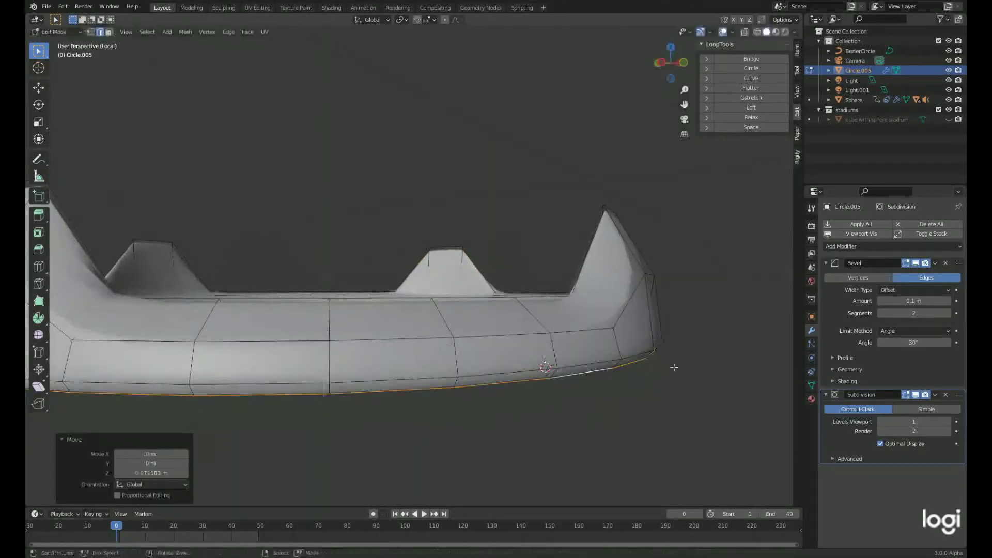
middle_click_drag(673, 367, 696, 392)
scroll(696, 393, "up", 3)
key("ctrl+r")
left_click(694, 381)
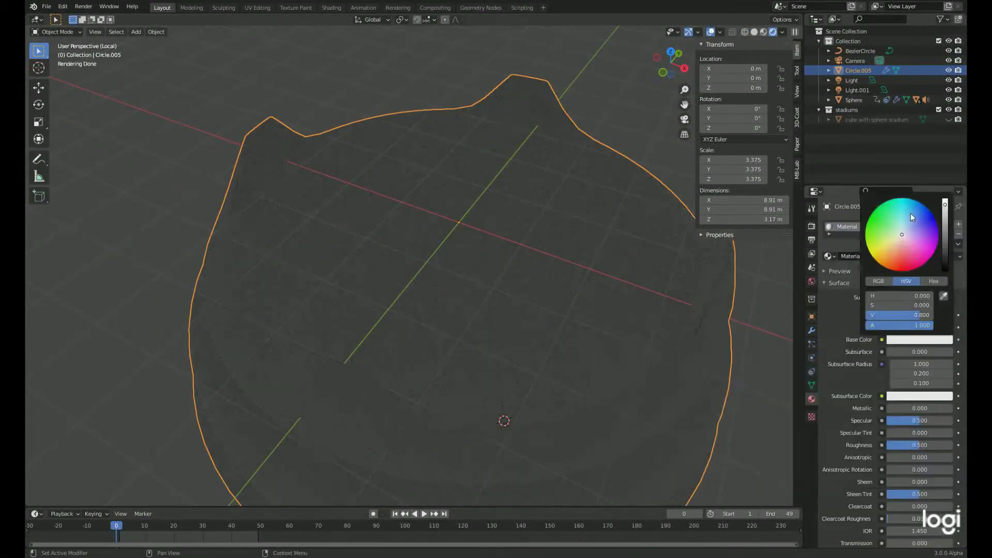
Step: Make the dish light blue, resize it, and stretch it taller
left_click(910, 213)
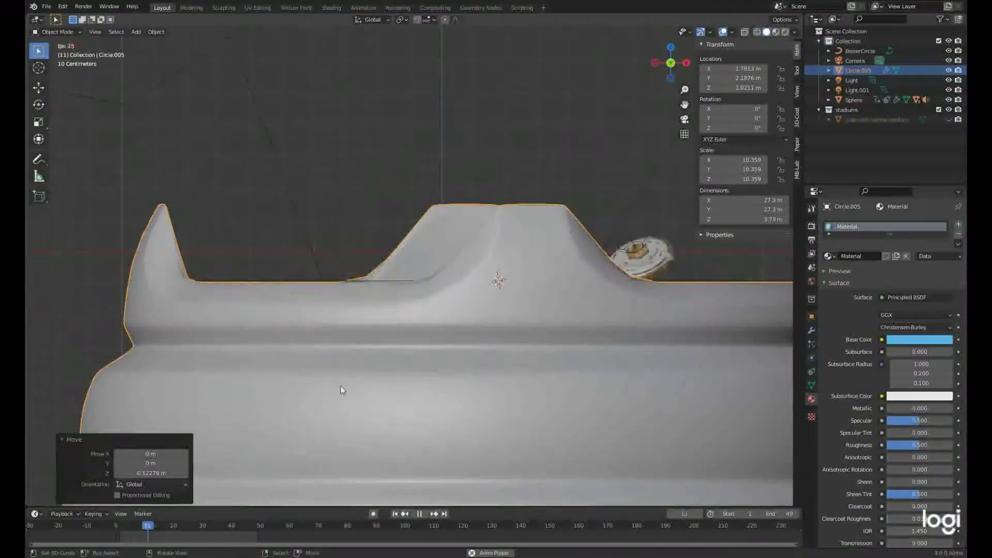
mouse_move(340, 386)
middle_mouse_down()
mouse_move(536, 348)
mouse_move(558, 332)
mouse_move(487, 321)
middle_mouse_up()
key("s")
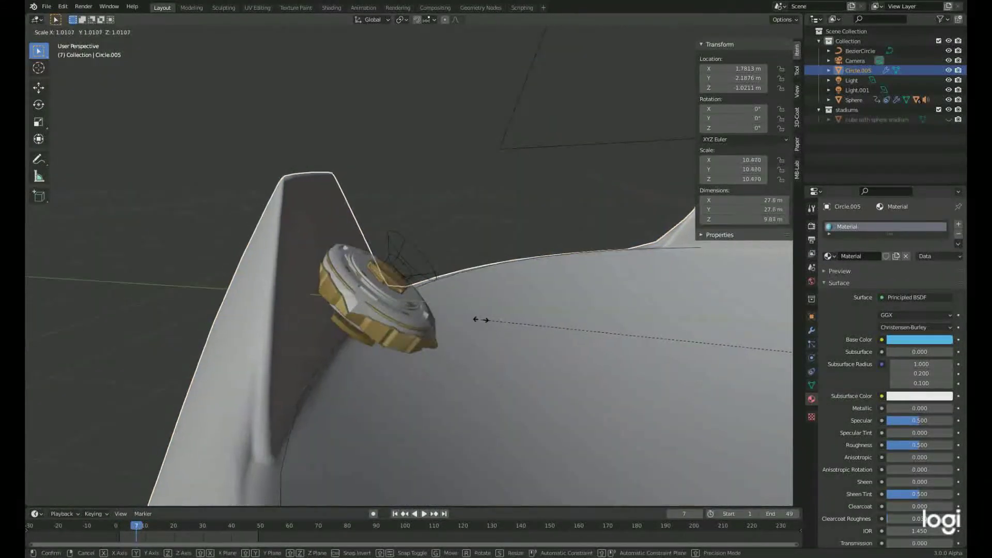
left_click(480, 320)
left_click(889, 51)
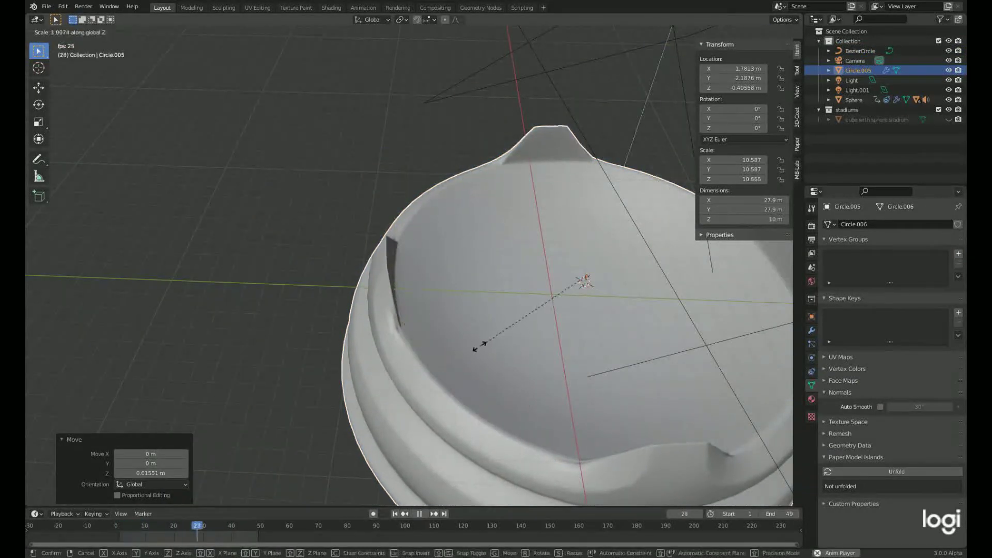
left_click(480, 345)
Step: Enlarge the dish evenly and raise it along Z
key("s")
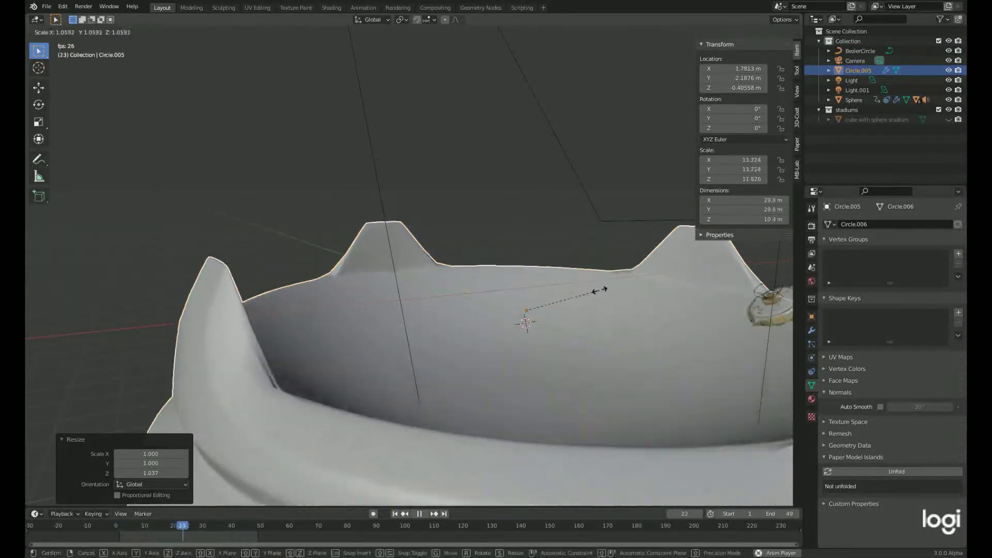
left_click(600, 289)
key("g")
key("z")
left_click(603, 283)
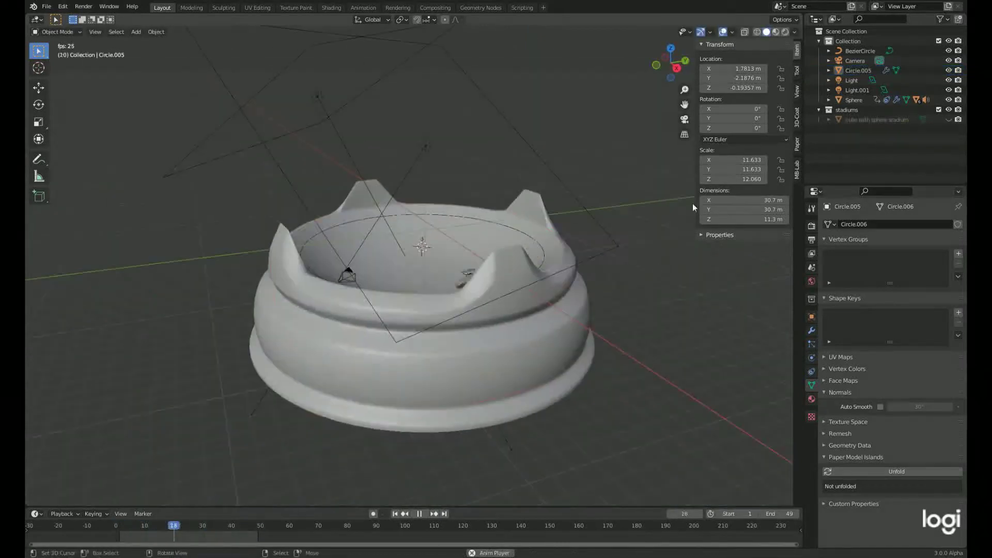
Step: Inspect the stadium up close while toggling playback, and resize it slightly
scroll(500, 352, "up", 3)
mouse_move(472, 343)
middle_mouse_down()
mouse_move(513, 434)
mouse_move(606, 401)
middle_mouse_up()
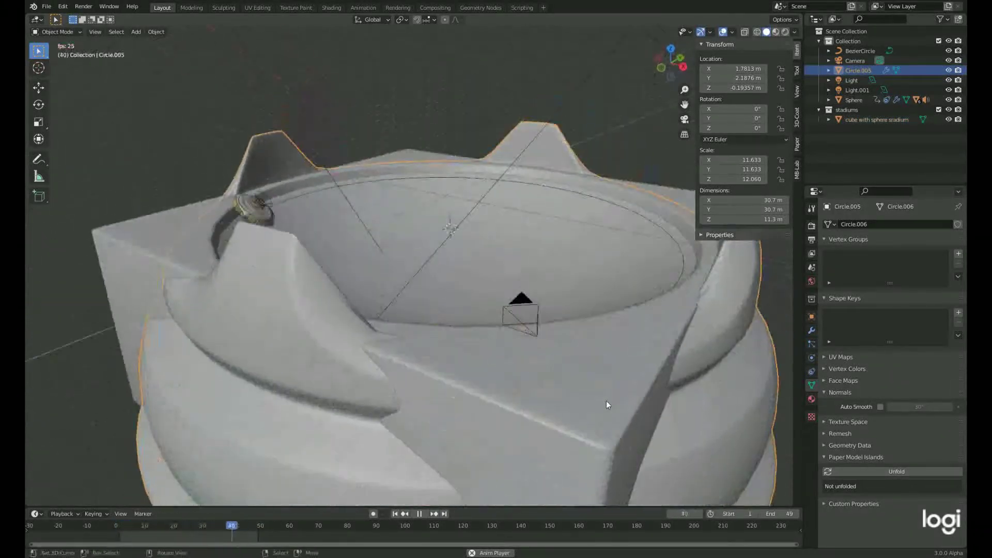
scroll(581, 467, "up", 5)
key("space")
scroll(504, 450, "down", 5)
key("space")
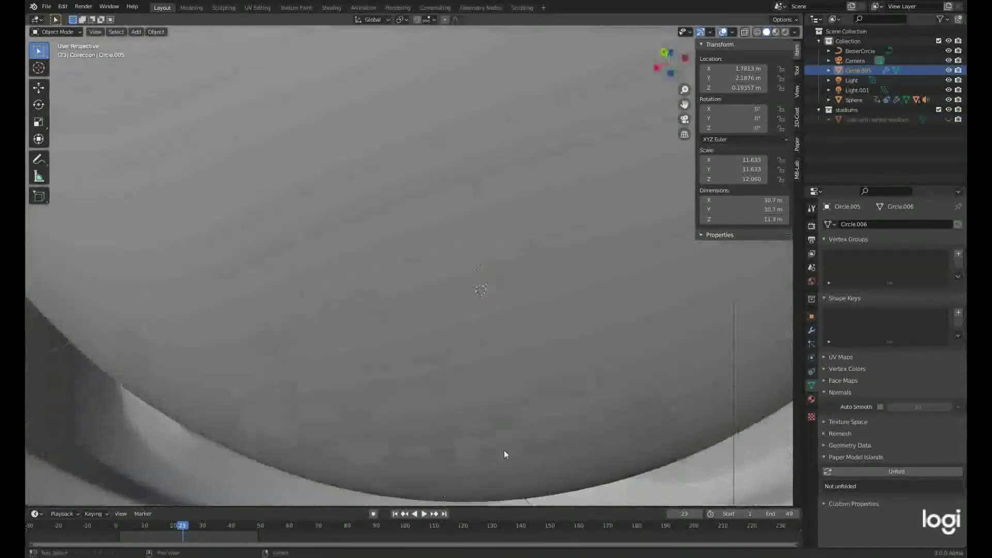
scroll(511, 448, "down", 3)
scroll(511, 448, "down", 5)
key("s")
left_click(584, 460)
middle_click_drag(584, 463, 532, 396)
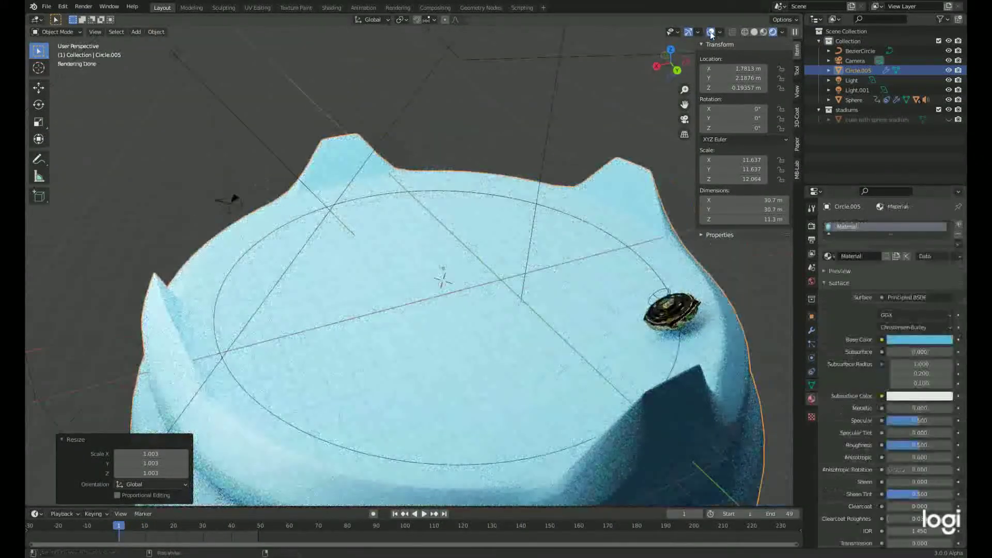
Step: Set the stadium material's base colour to yellow and roughness to about 0.325, then return to Solid shading
left_click(811, 281)
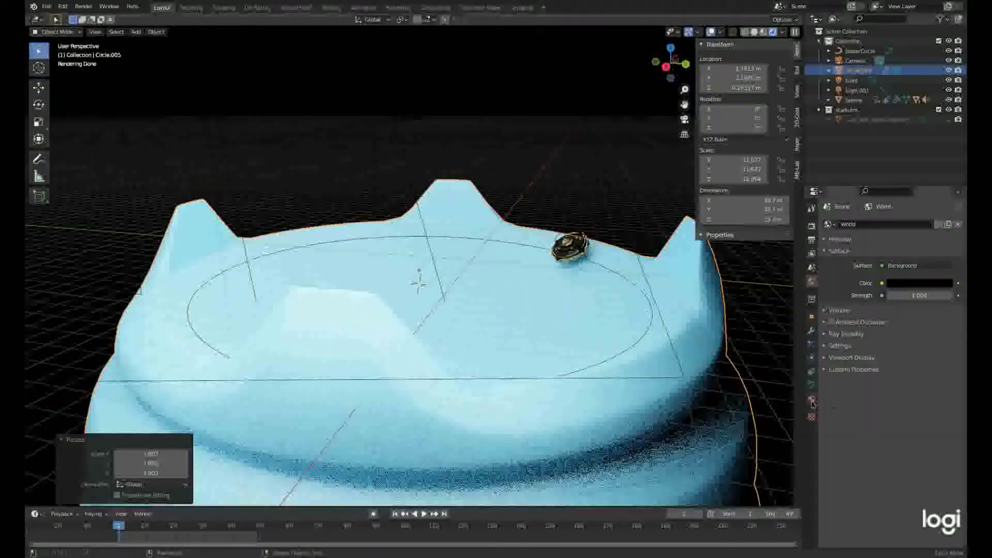
left_click(811, 399)
left_click(920, 339)
left_click(886, 247)
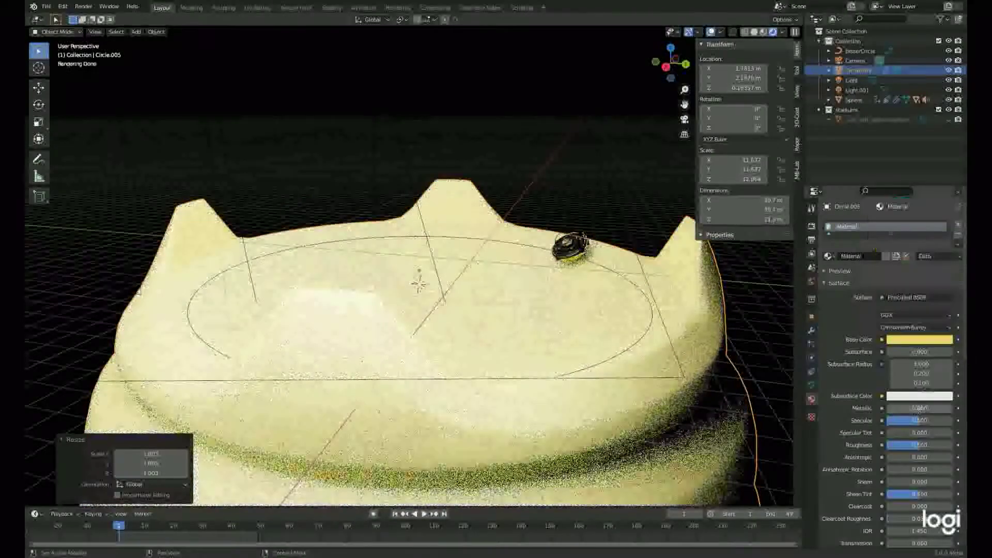
left_click_drag(918, 445, 911, 445)
key("space")
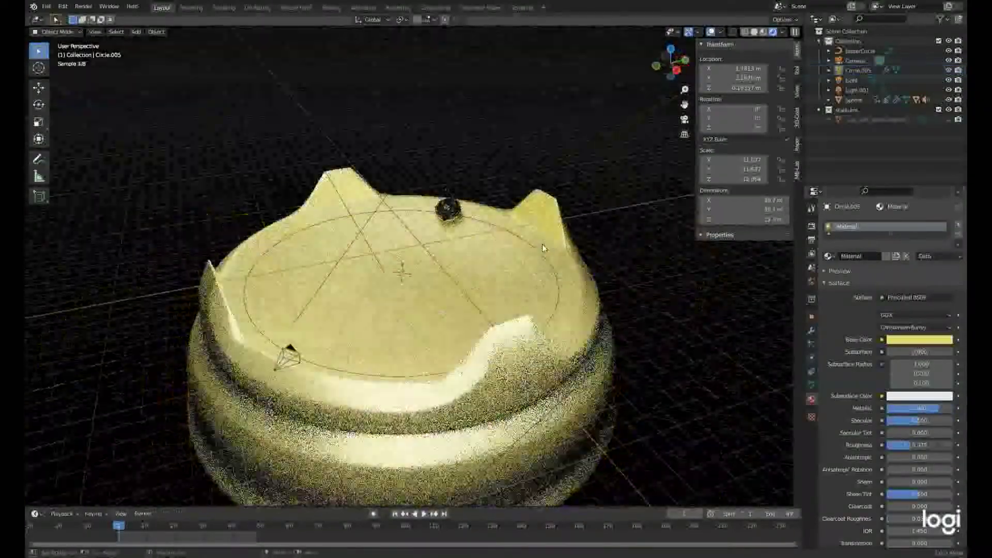
left_click(754, 33)
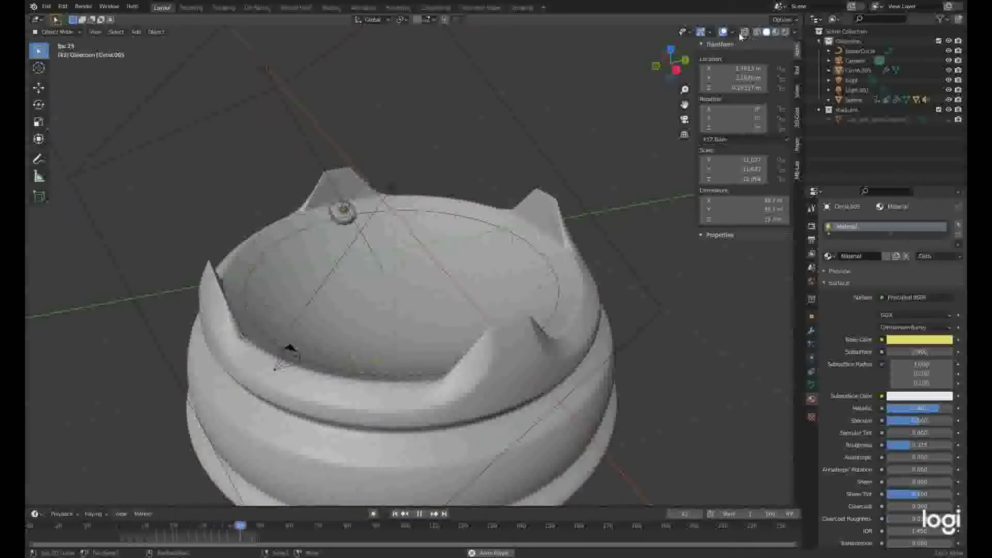
Step: Set the stadium material's viewport display colour to yellow
key("space")
scroll(889, 362, "down", 10)
left_click(914, 463)
left_click(910, 351)
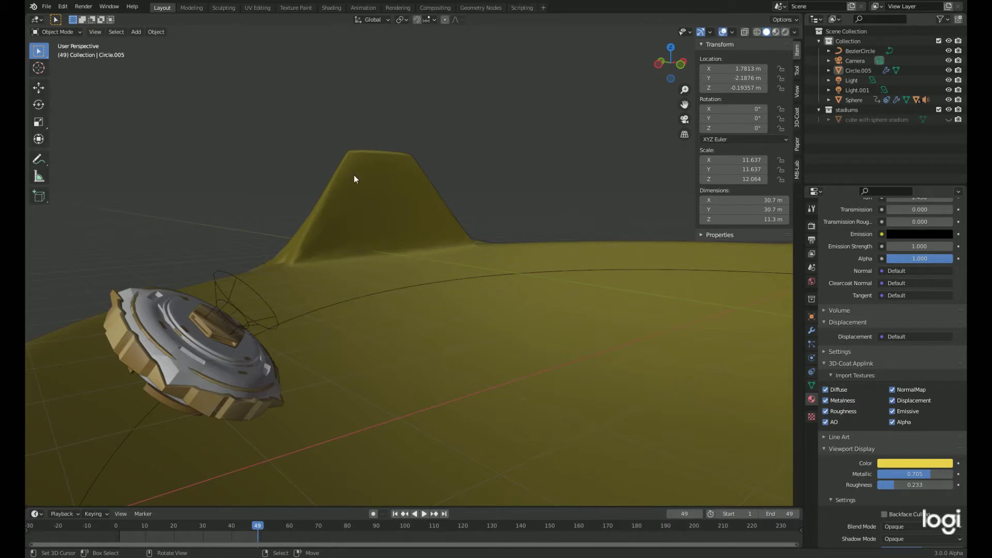
Step: In camera view with Rendered shading, change the stadium's base colour to purple
key("KP_0")
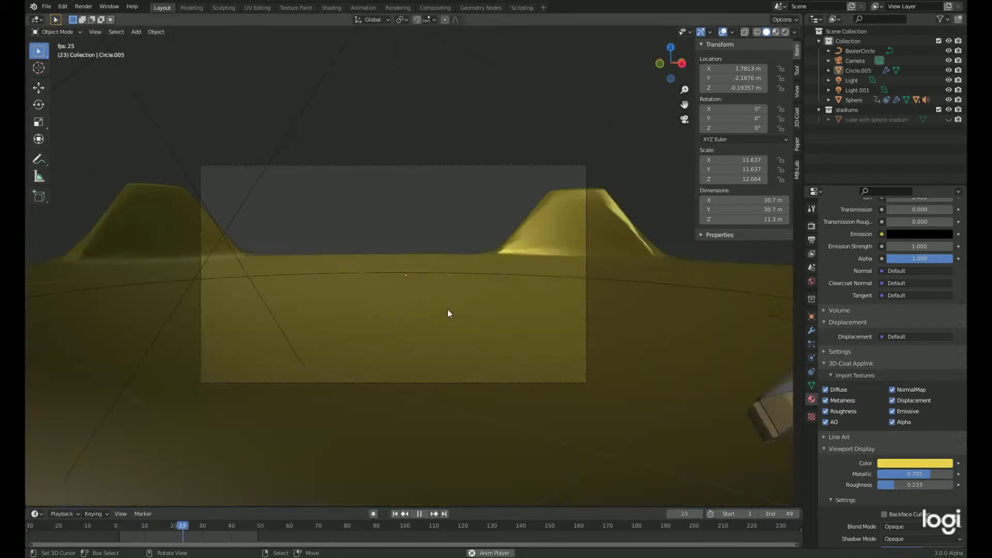
left_click(785, 31)
scroll(888, 310, "up", 5)
left_click(920, 241)
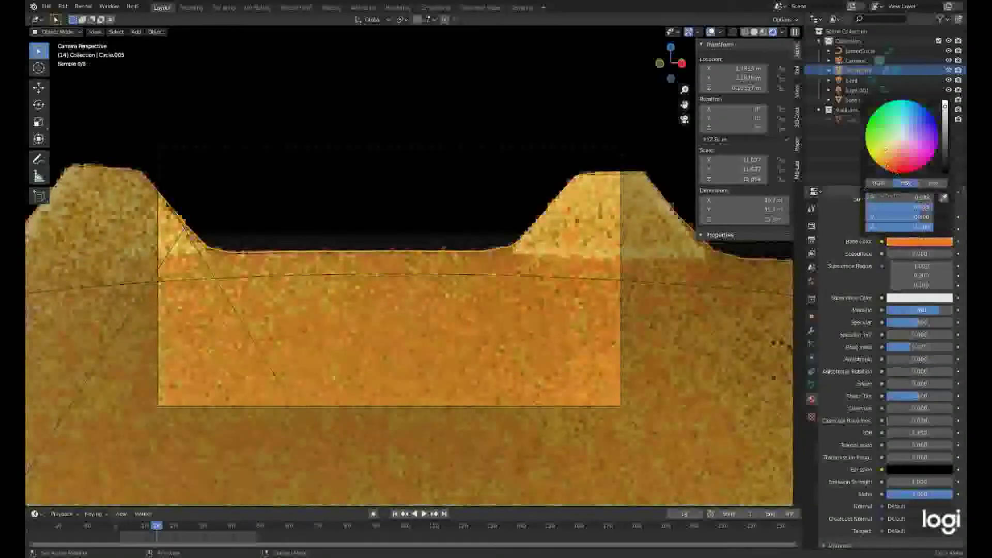
left_click_drag(903, 145, 924, 126)
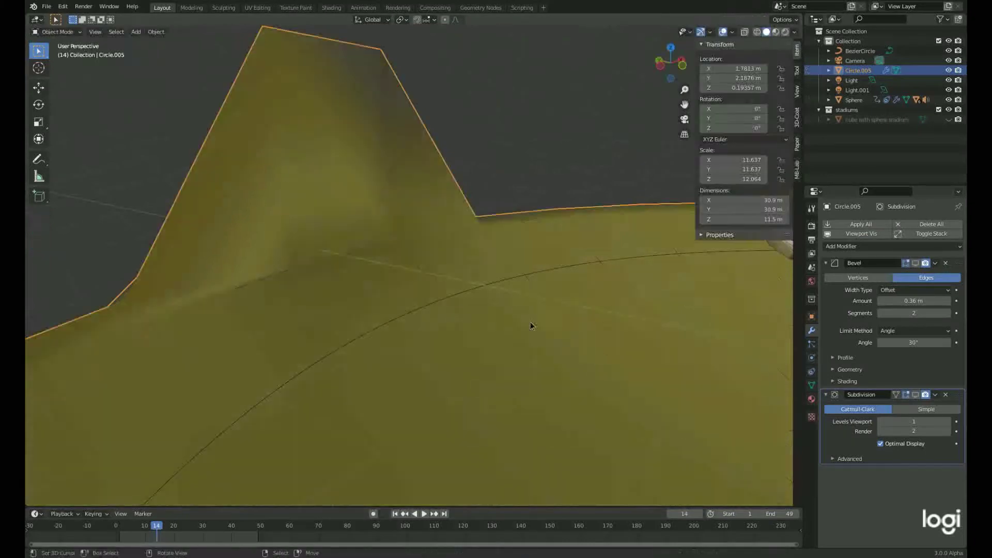
Step: Turn on proportional editing and move the selected floor face along Z
middle_click_drag(530, 326, 488, 368)
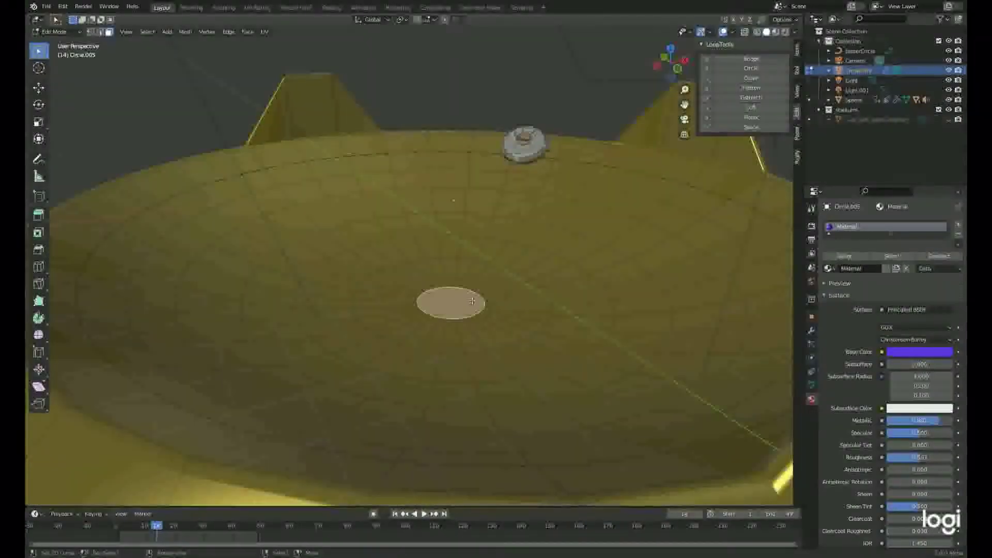
key("o")
key("g")
key("z")
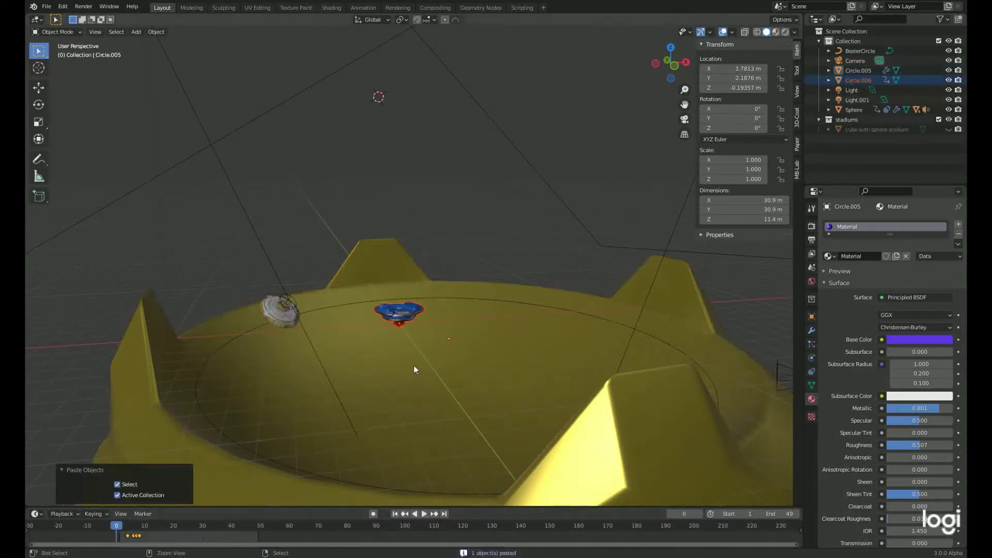
Step: Make the stadium a Passive rigid body and delete the blue spinning top
left_click(914, 243)
left_click(909, 285)
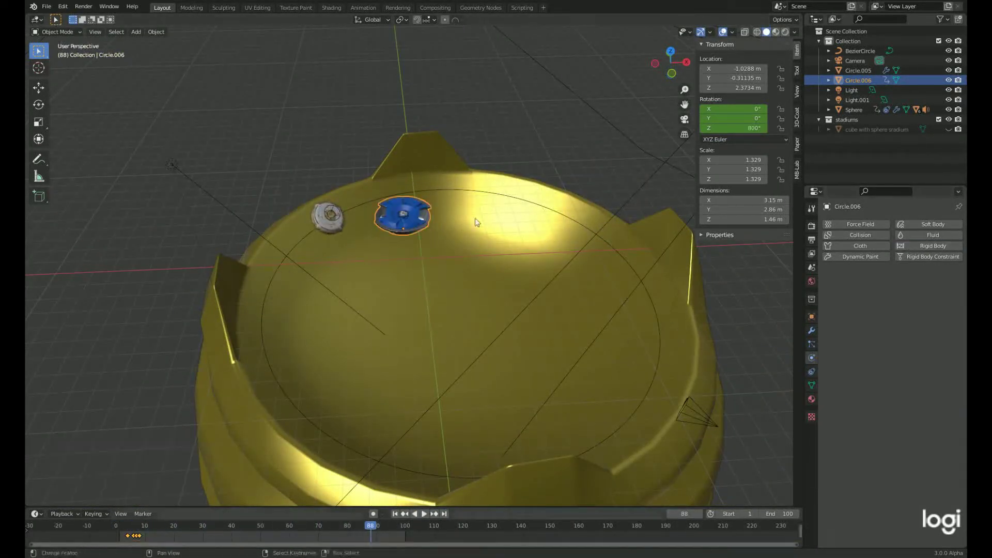
key("Delete")
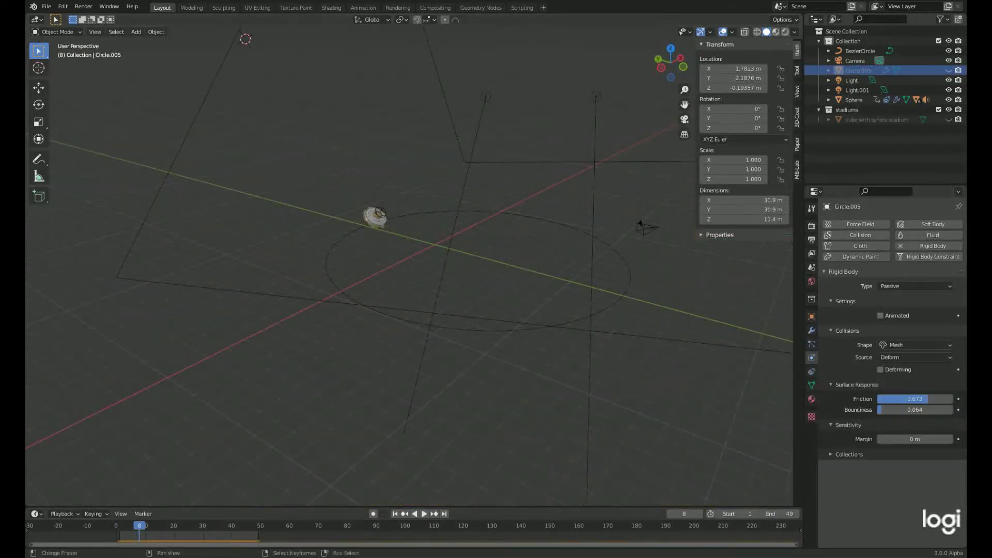
Step: Add a mesh circle about 20.8 m wide and snap it to the 3D cursor
key("shift+a")
left_click(434, 296)
key("KP_7")
left_click(579, 279)
key("shift+s")
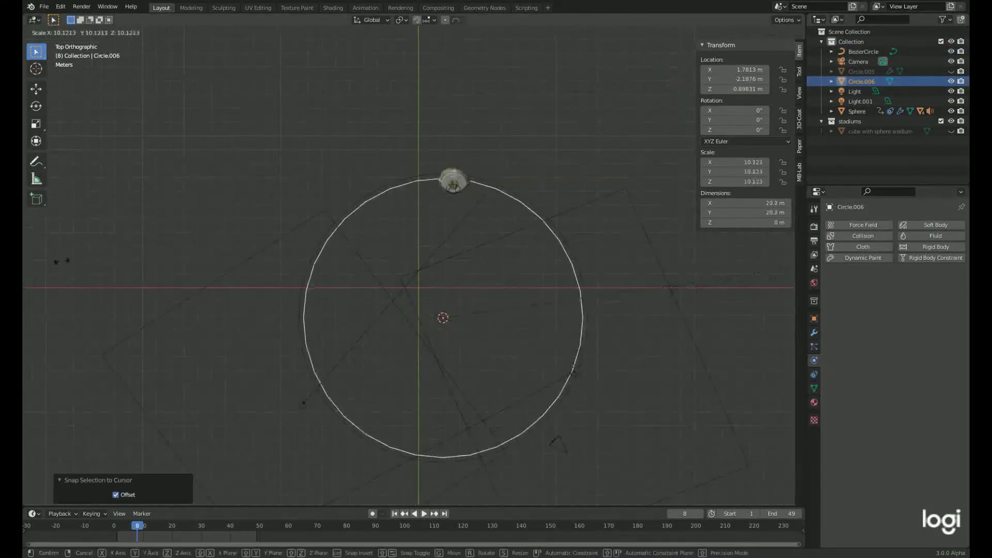
left_click(475, 292)
key("shift+s")
left_click(427, 351)
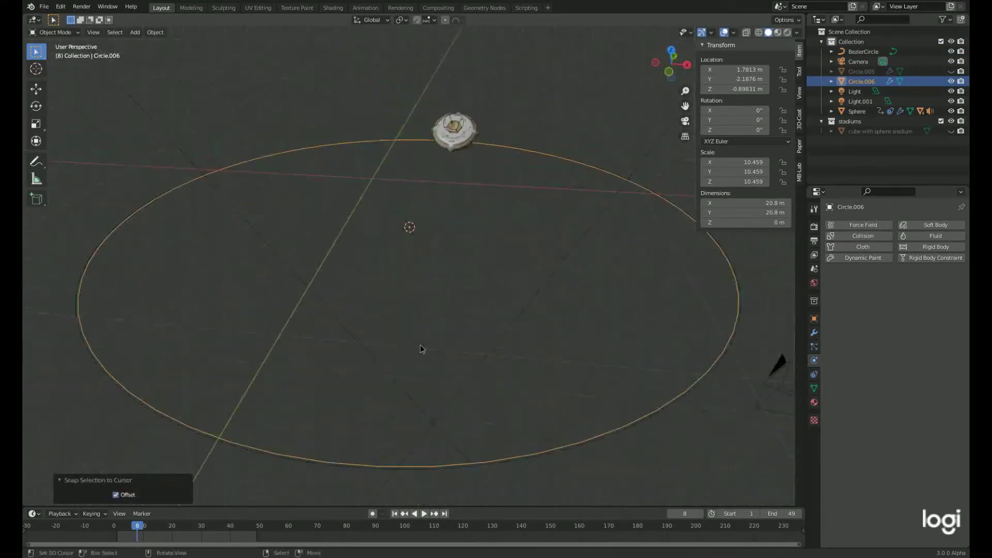
Step: Checker-deselect the circle's vertices, then scale and bevel the remaining ones outward
key("Tab")
key("e")
key("Escape")
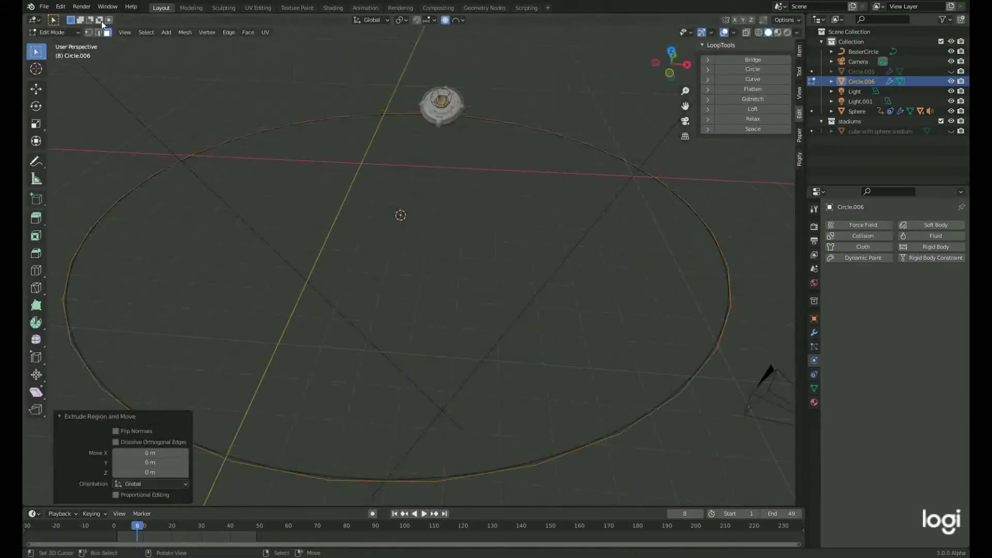
left_click(147, 32)
left_click(165, 120)
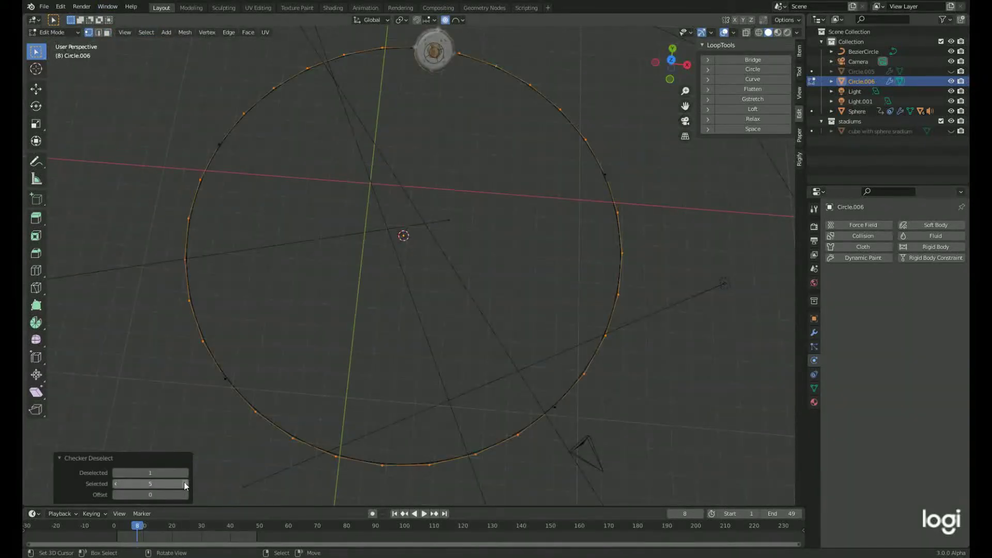
key("s")
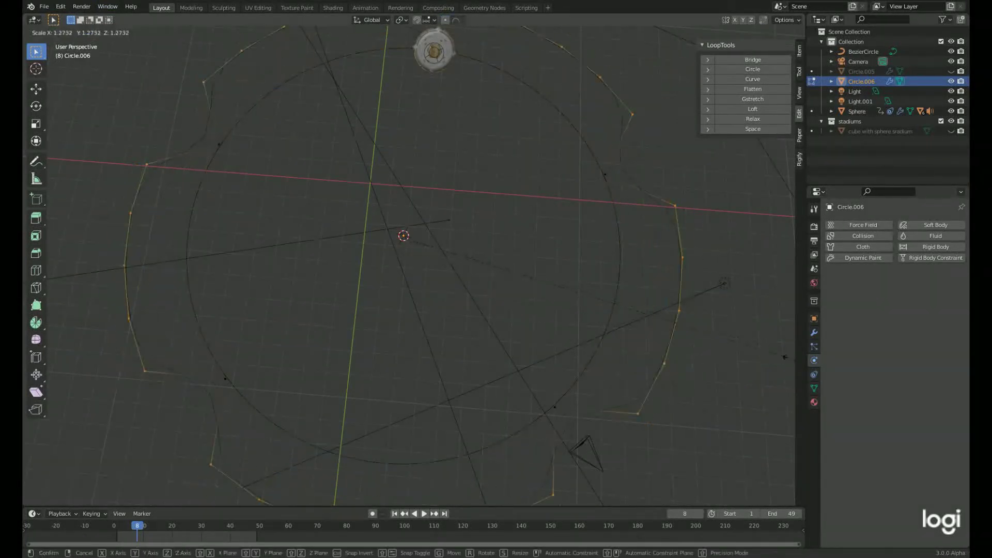
left_click(543, 213)
Step: Show the modifiers and, from top view, add outer vertices to the selection
left_click(814, 332)
key("KP_7")
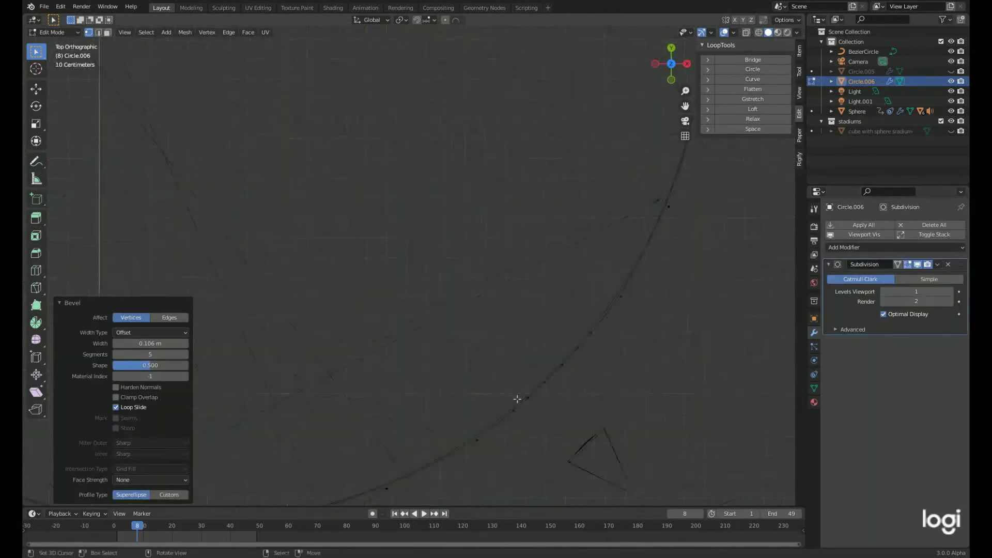
left_click(502, 429, "shift")
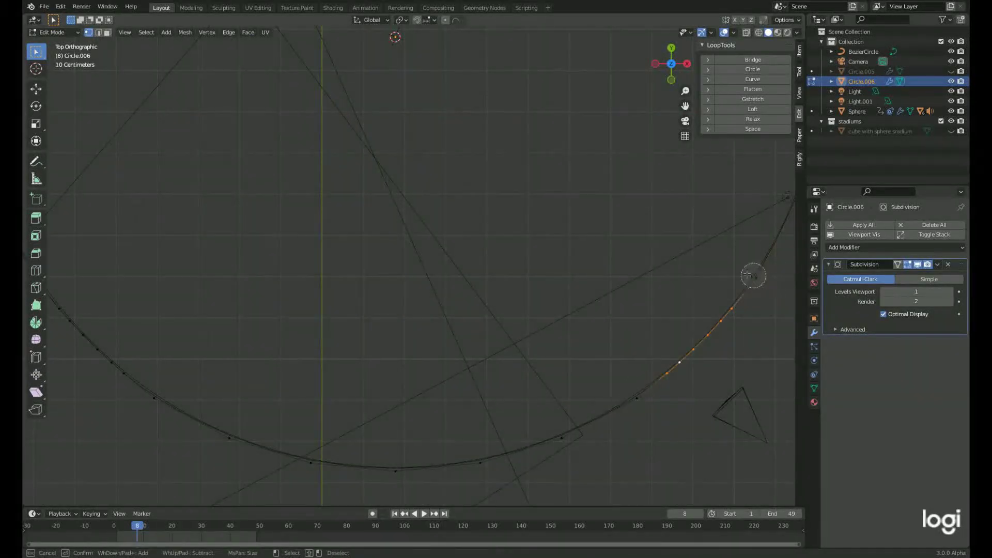
scroll(358, 382, "up", 5)
key("c")
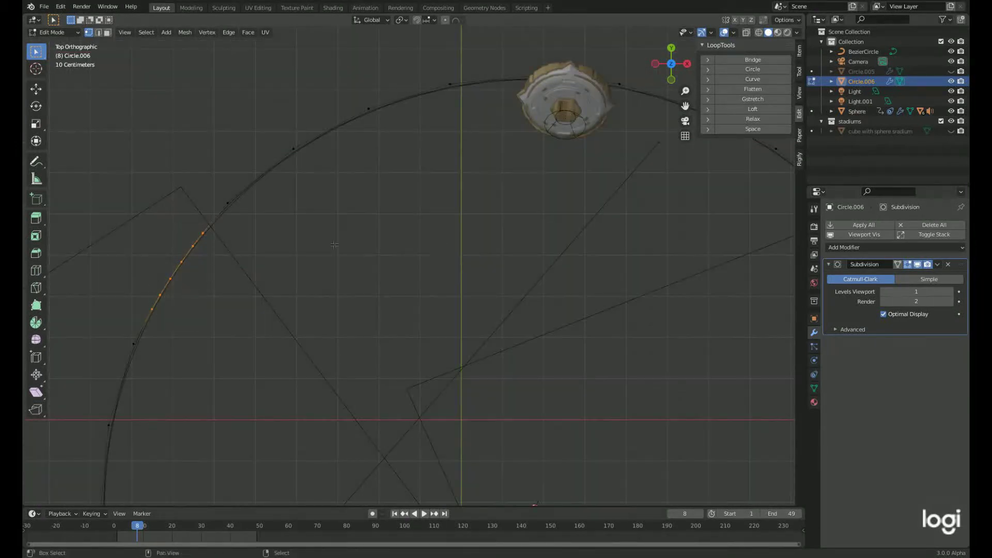
scroll(334, 245, "down", 5)
scroll(539, 323, "down", 4)
Step: Finish scaling the rim vertices and check the ring from edge-on and angled views
left_click(553, 277)
key("Tab")
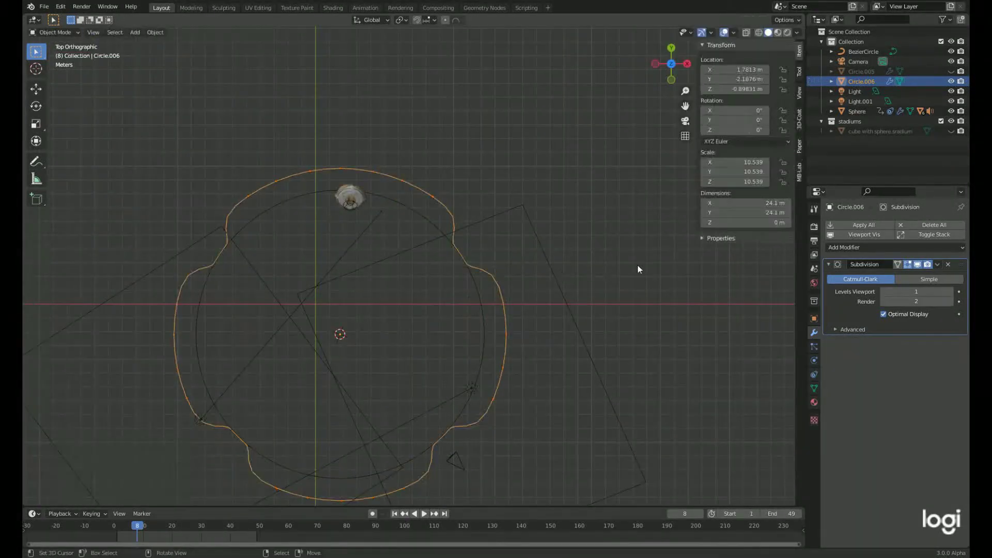
key("Tab")
right_click(411, 257)
middle_click_drag(411, 257, 520, 246)
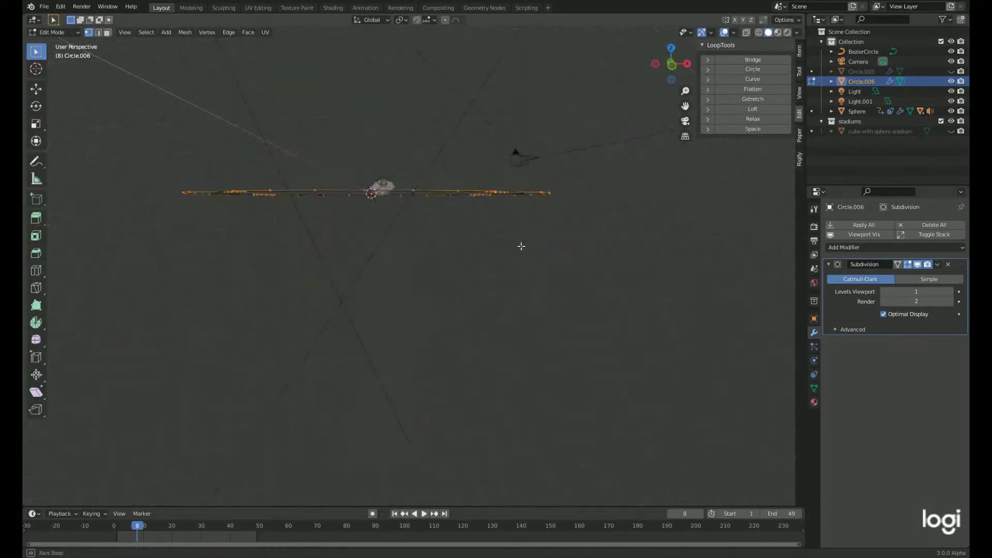
middle_click_drag(513, 347, 514, 337)
key("z")
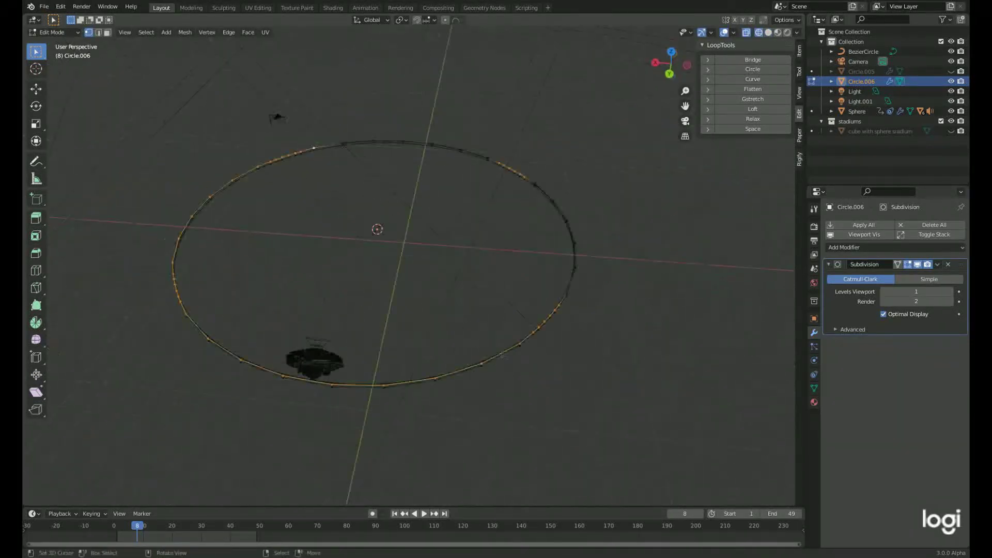
Step: Circle-select vertices on the ring rim from several angles and the top view
right_click(211, 341)
middle_click_drag(211, 341, 93, 222)
scroll(93, 227, "up", 3)
scroll(283, 284, "up", 5)
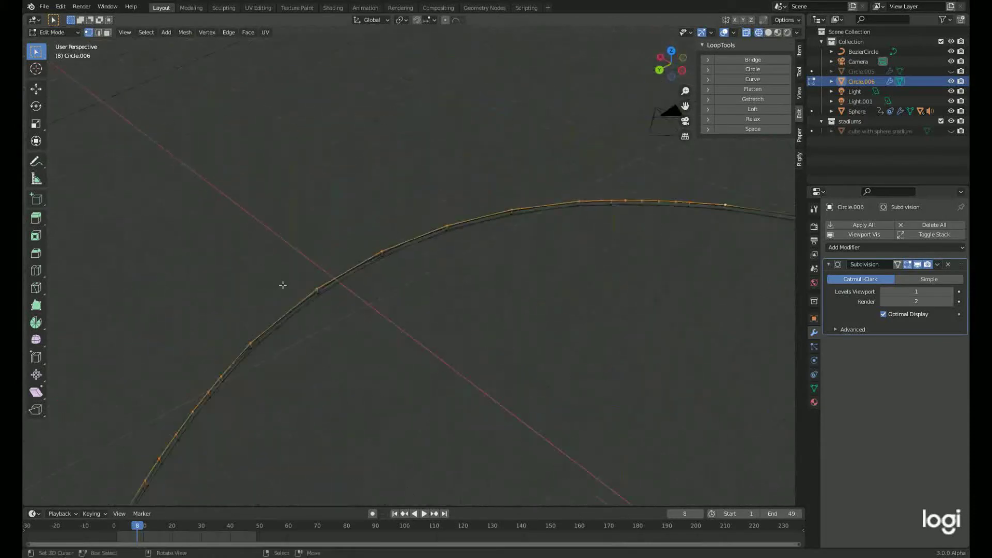
scroll(560, 212, "down", 5)
key("z")
middle_click_drag(516, 310, 495, 398)
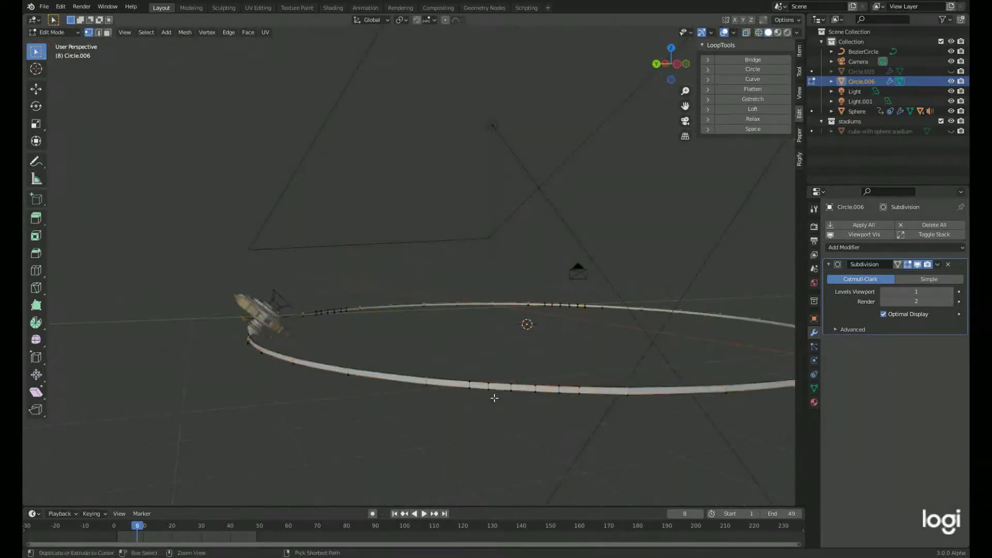
key("KP_7")
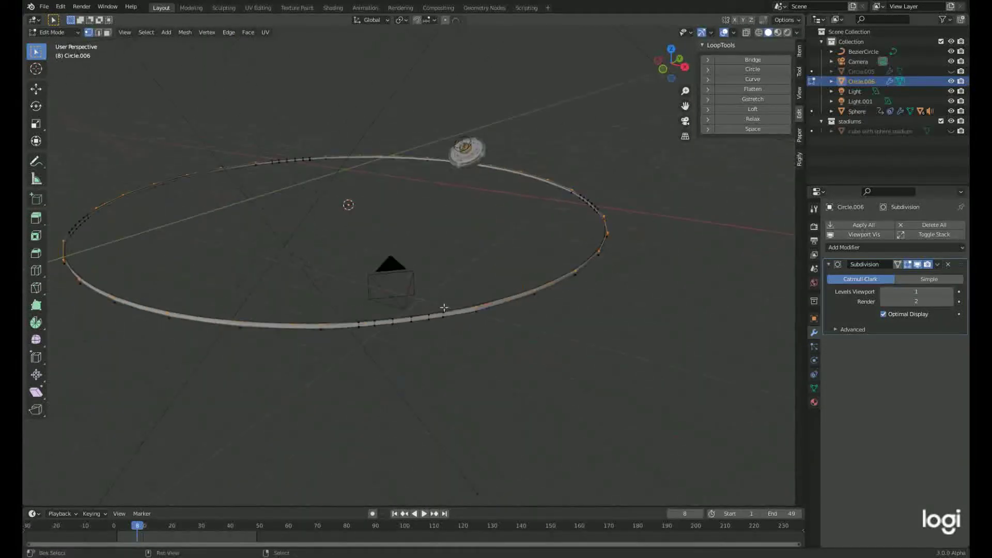
mouse_move(444, 308)
middle_mouse_down()
mouse_move(349, 175)
mouse_move(254, 207)
middle_mouse_up()
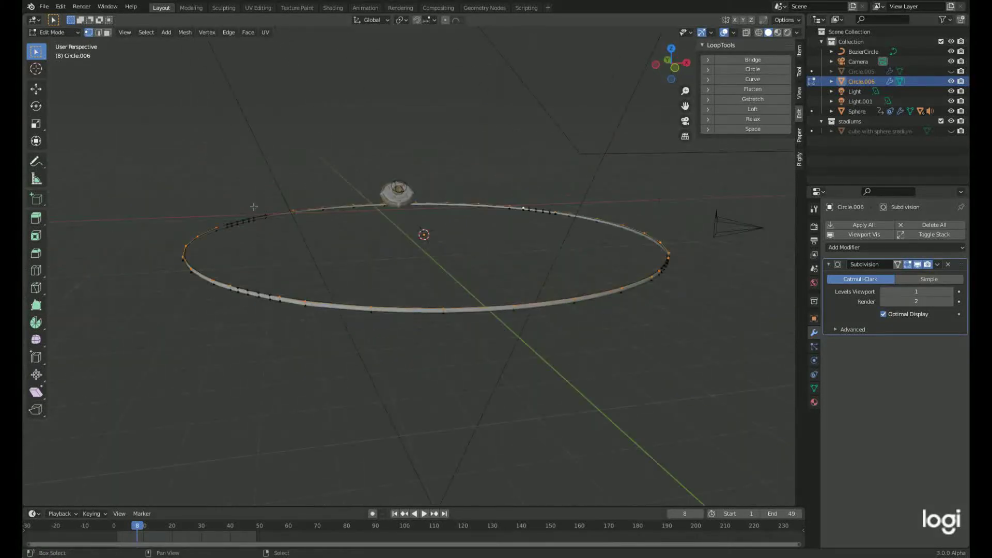
key("Escape")
Step: Extrude the circle edge into a flat band and scale it outward
key("KP_7")
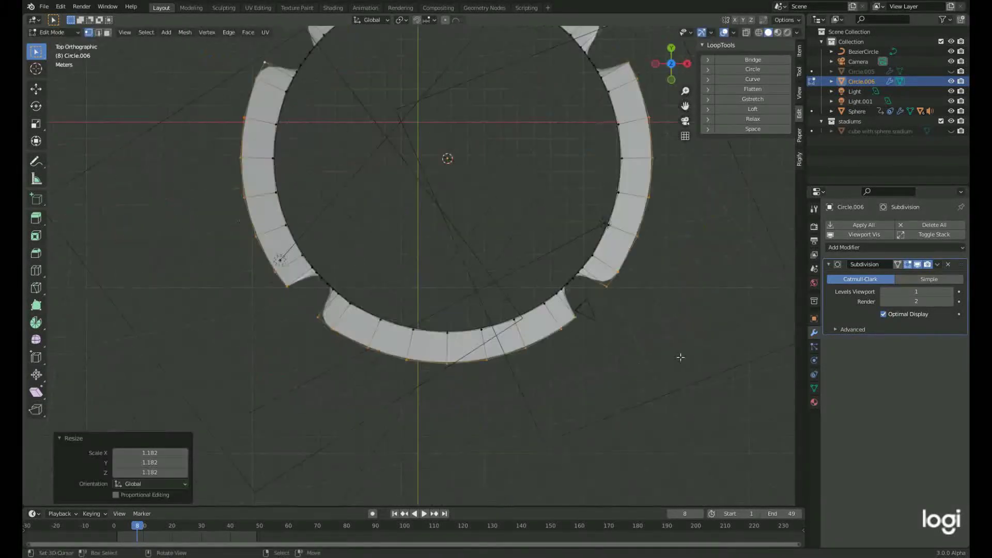
key("ctrl+z")
key("ctrl+shift+z")
mouse_move(583, 310)
middle_mouse_down()
mouse_move(559, 343)
mouse_move(581, 137)
mouse_move(458, 193)
middle_mouse_up()
scroll(418, 192, "down", 8)
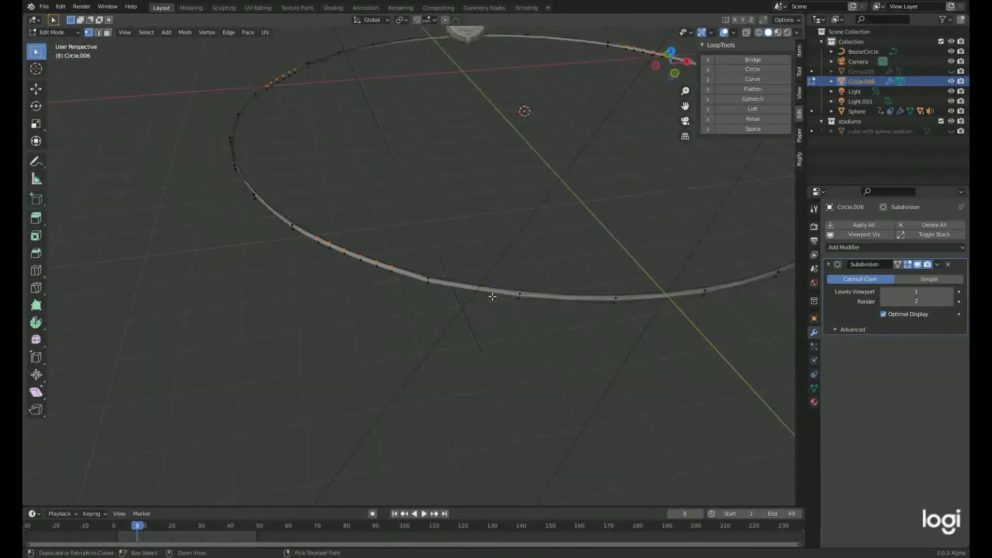
key("s")
left_click(625, 301)
Step: Circle-select rim parts to form the four outward tabs, then return to Object Mode
key("KP_7")
key("c")
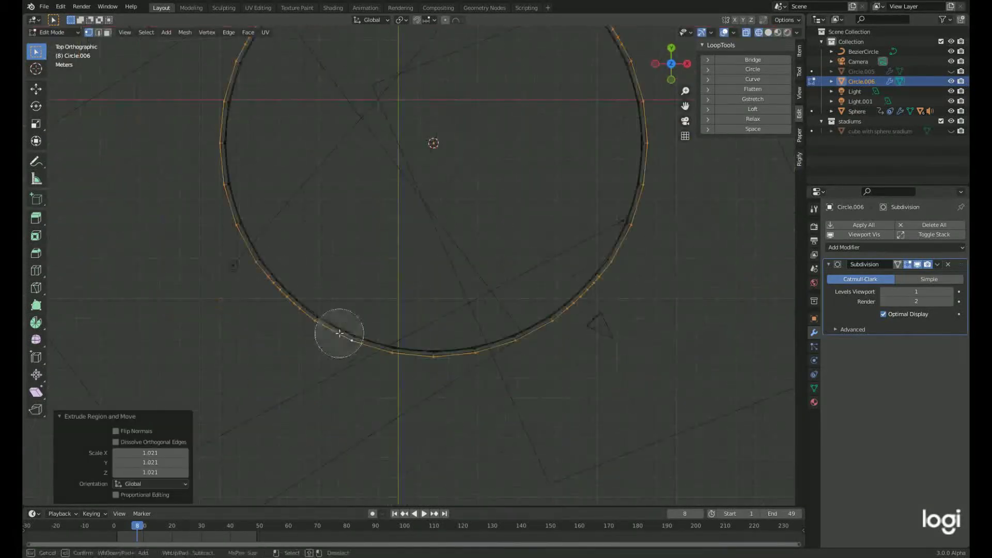
key("KP_Decimal")
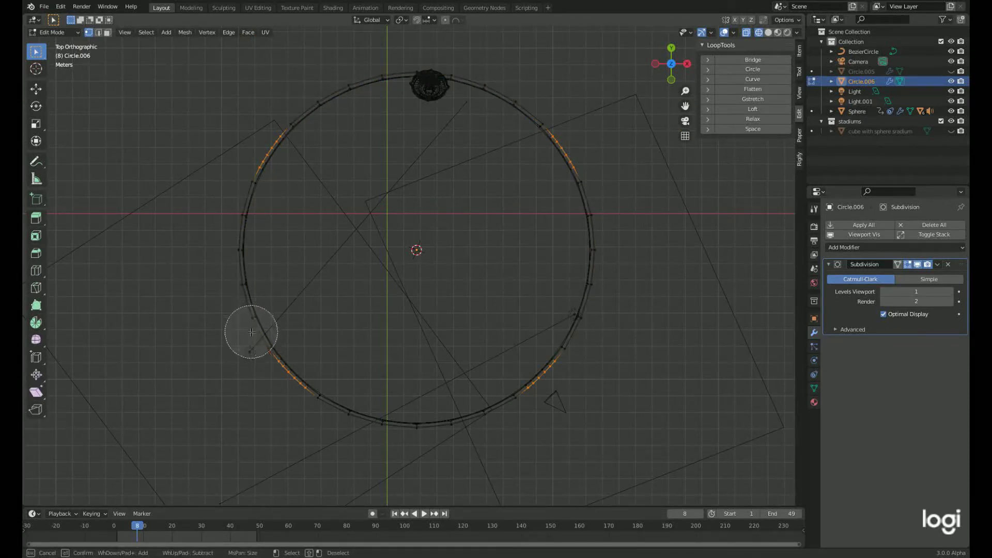
middle_click_drag(475, 246, 496, 289)
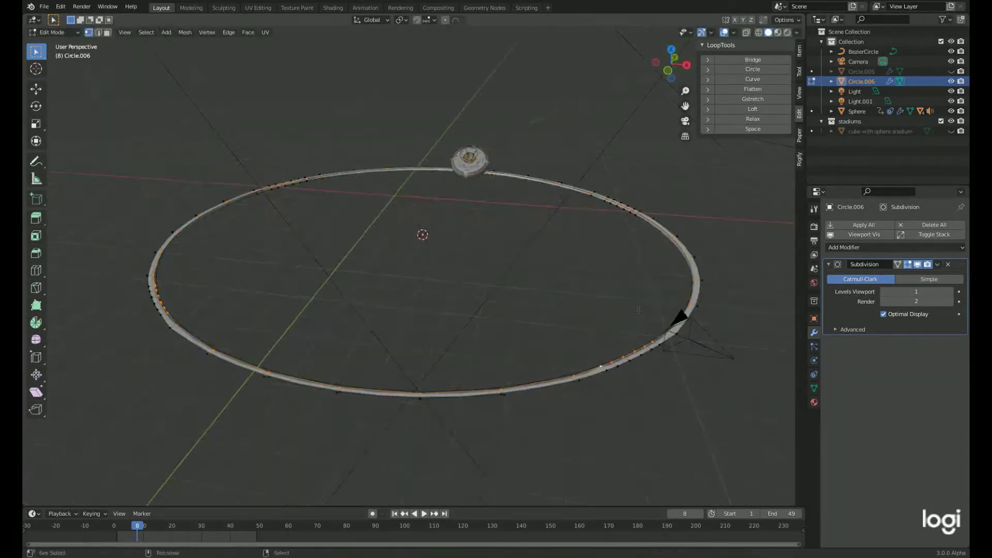
scroll(504, 415, "up", 5)
key("c")
scroll(613, 129, "down", 5)
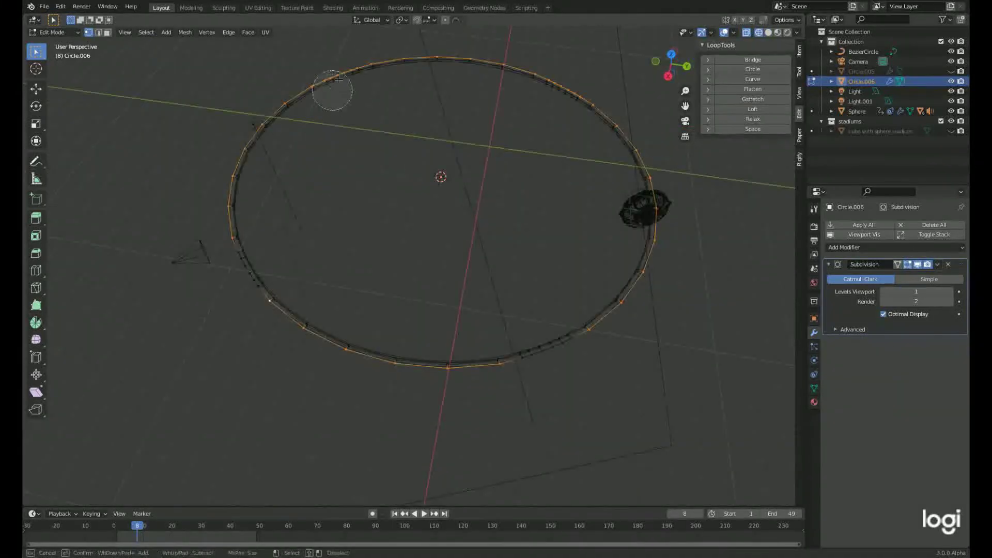
left_click(701, 242)
key("Tab")
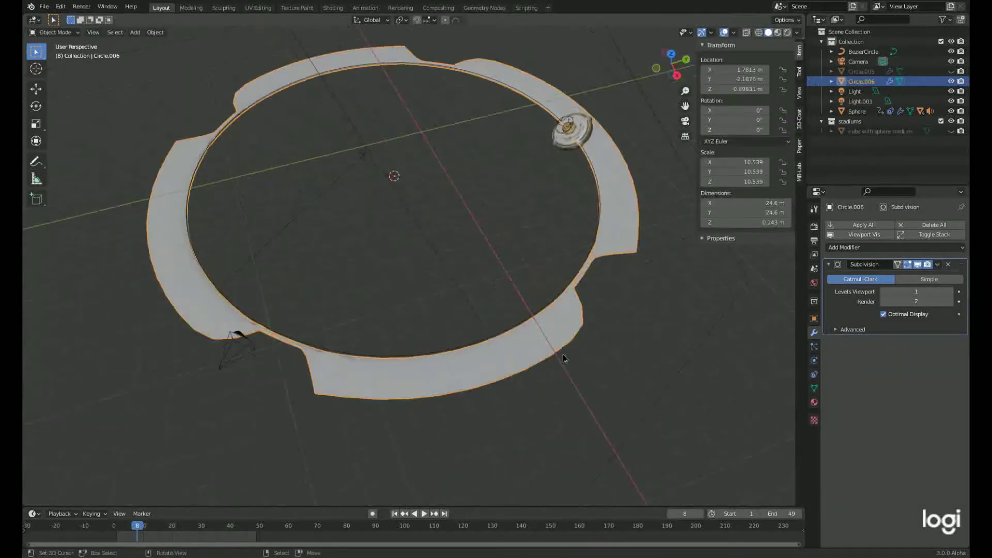
middle_click_drag(563, 355, 529, 285)
key("KP_7")
Step: Delete the old ring and add a new, enlarged mesh circle
key("x")
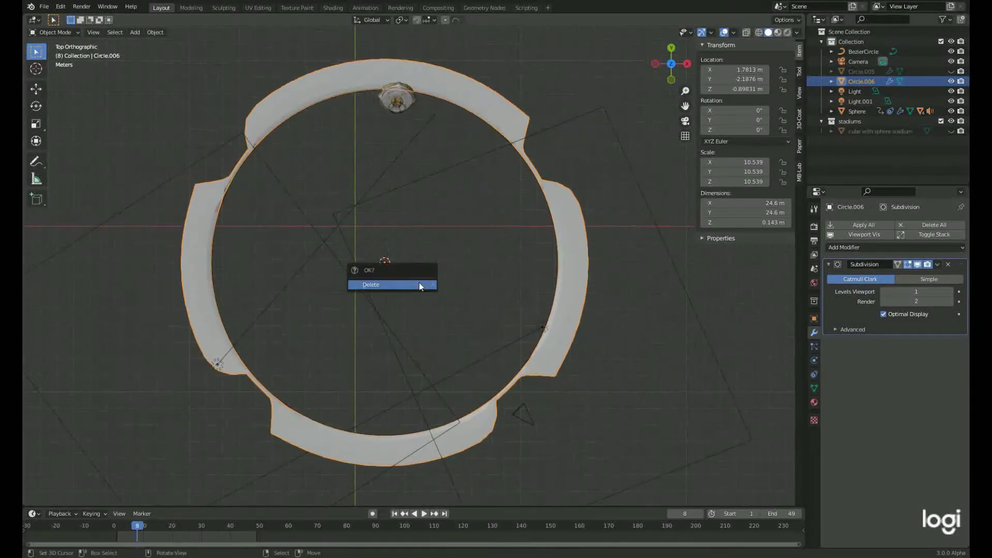
left_click(419, 283)
key("shift+a")
key("s")
left_click(271, 326)
left_click(896, 225)
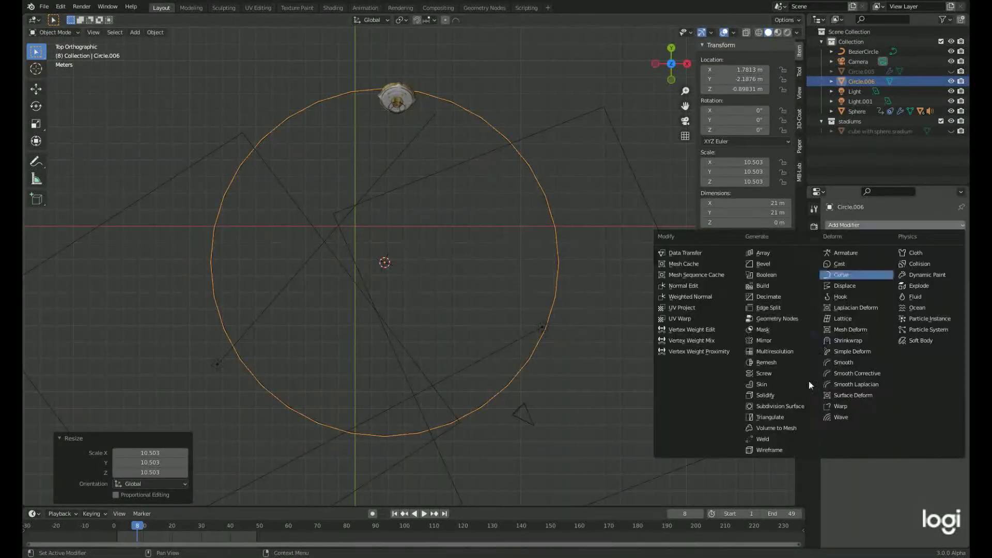
key("Tab")
left_click(146, 32)
Step: Checker-deselect alternate vertices and scale them into a petal-edged rim
left_click(155, 119)
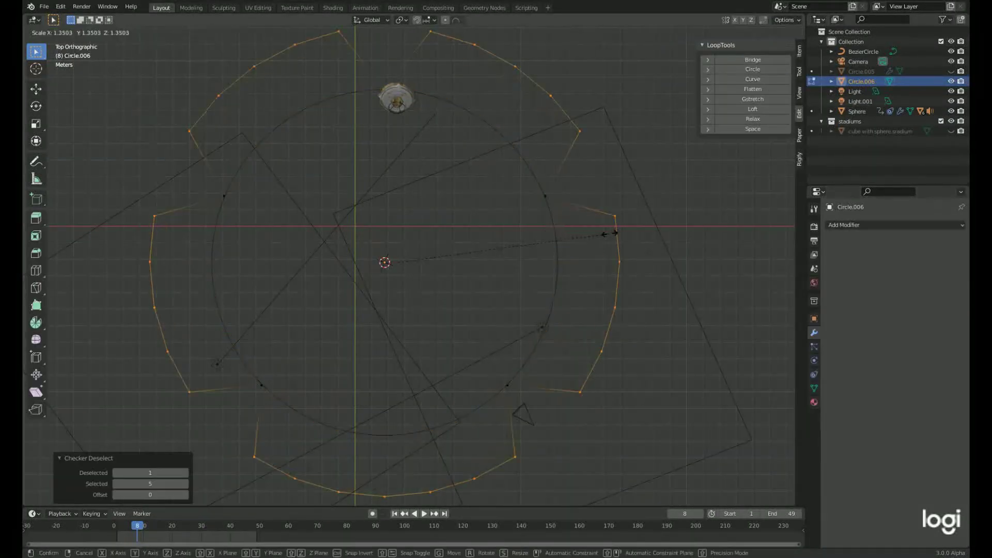
left_click(610, 234)
key("shift+z")
middle_click_drag(679, 222, 613, 177)
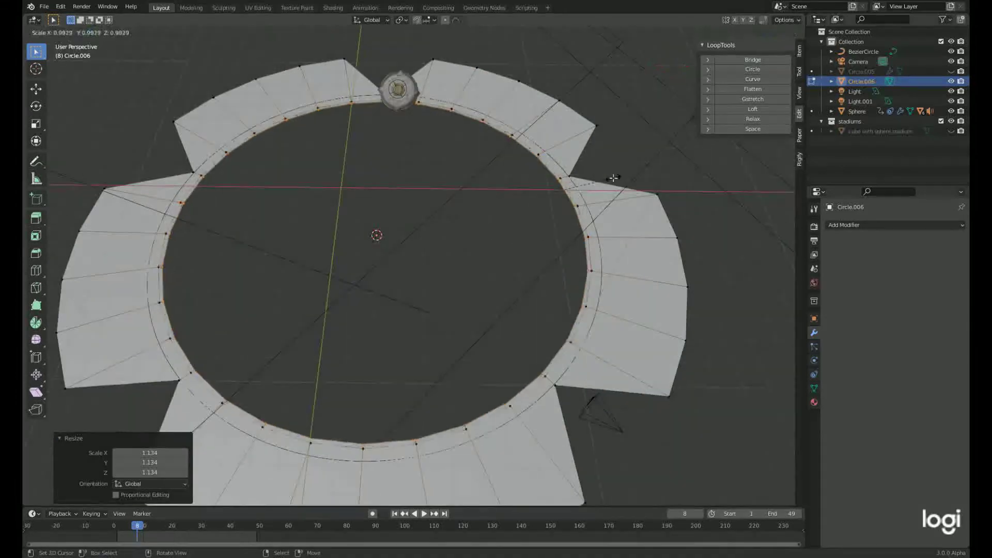
left_click(613, 178)
Step: Lower the inner ring, then extrude, shrink and drop it to sink the bowl
key("g")
key("z")
left_click(527, 230)
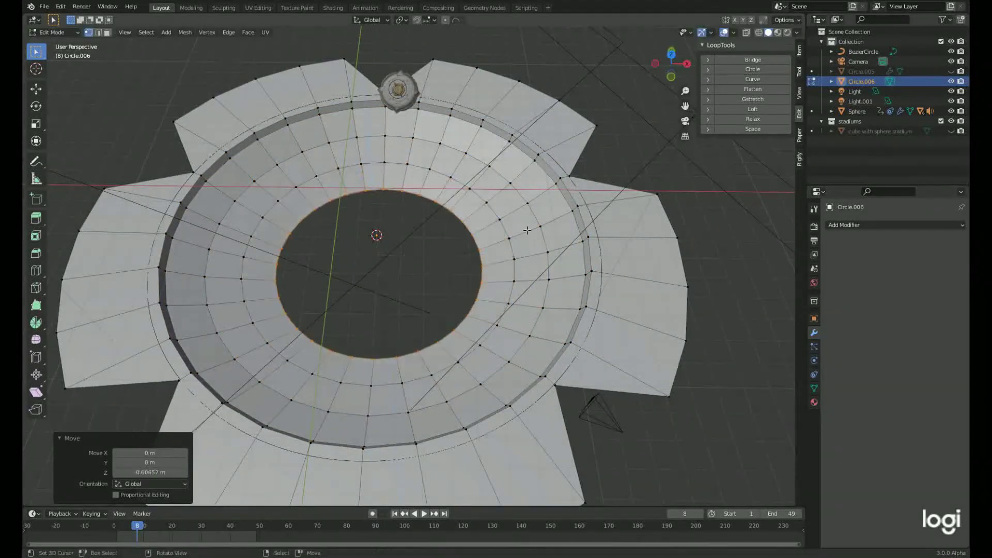
mouse_move(527, 230)
middle_mouse_down()
mouse_move(481, 248)
mouse_move(496, 217)
mouse_move(516, 238)
mouse_move(549, 183)
middle_mouse_up()
key("e")
key("s")
left_click(475, 250)
key("g")
key("z")
left_click(475, 250)
Step: Fill the bowl centre, then raise the dish along Z
scroll(523, 230, "down", 3)
scroll(523, 230, "up", 5)
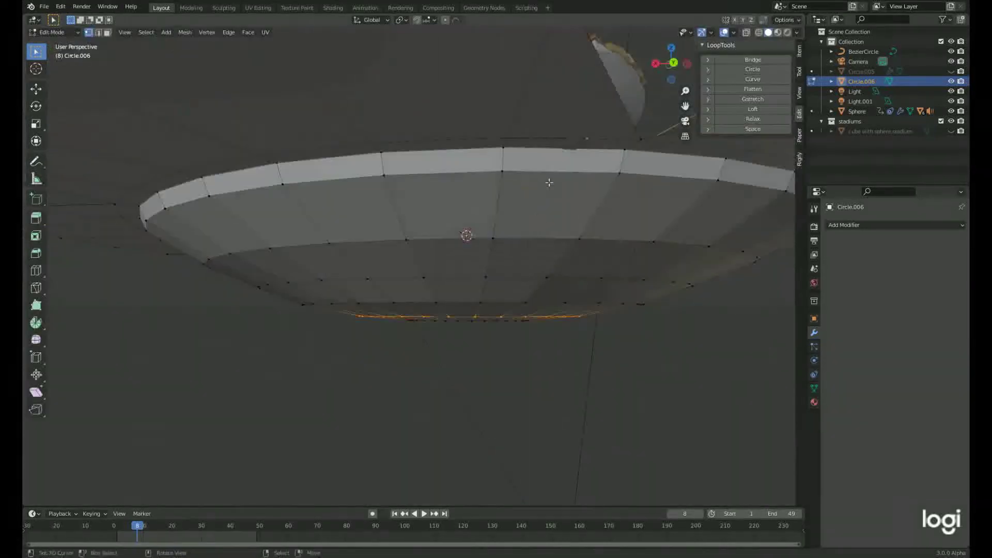
key("f")
key("Tab")
scroll(603, 264, "down", 3)
mouse_move(622, 177)
middle_mouse_down()
mouse_move(603, 265)
mouse_move(516, 289)
mouse_move(635, 343)
mouse_move(345, 319)
mouse_move(489, 324)
middle_mouse_up()
key("Tab")
key("Tab")
key("Tab")
scroll(488, 325, "up", 4)
scroll(658, 324, "up", 1)
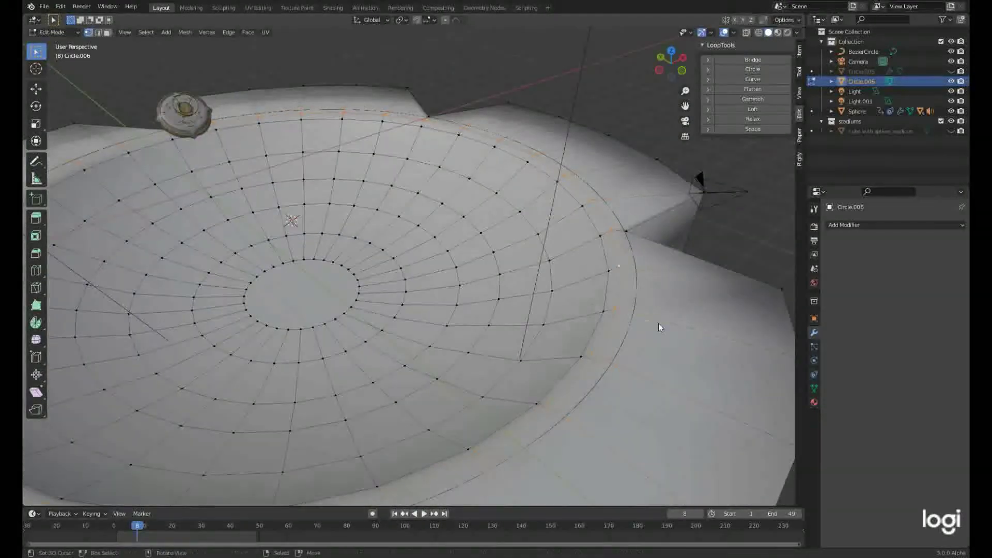
key("Tab")
scroll(658, 323, "down", 3)
key("g")
key("z")
left_click(734, 284)
Step: Scale up the Circle.006 dish and rescale its selected vertices in Edit Mode
key("s")
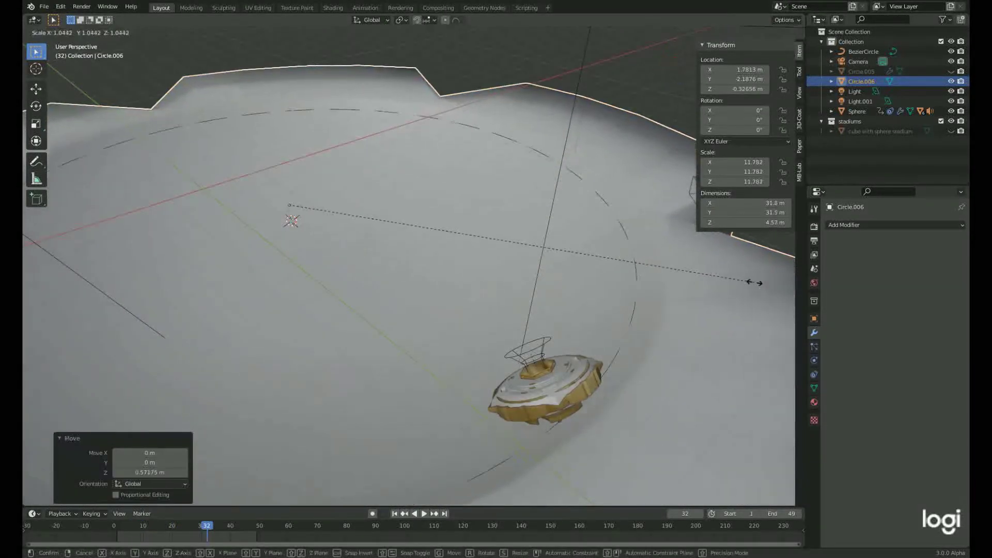
left_click(754, 283)
scroll(676, 342, "down", 5)
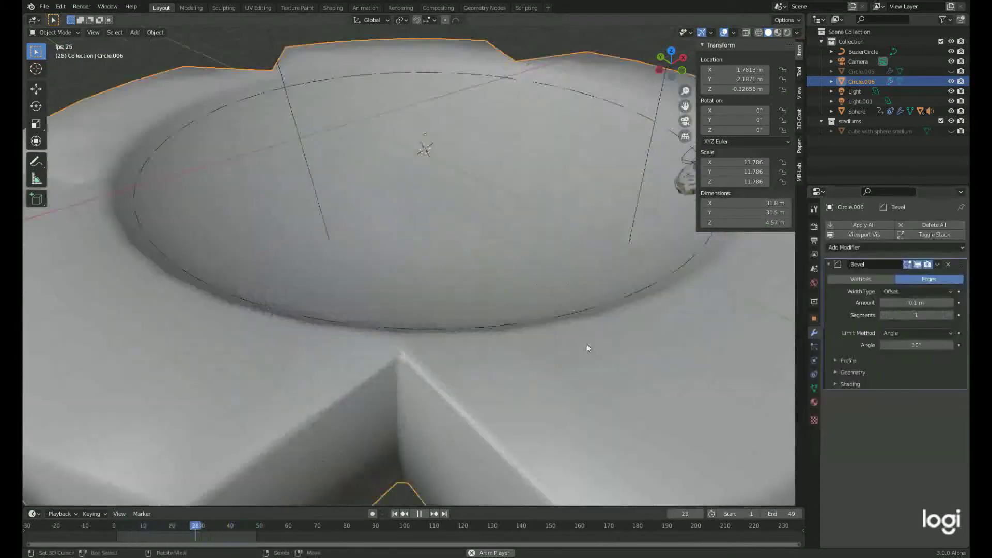
key("Tab")
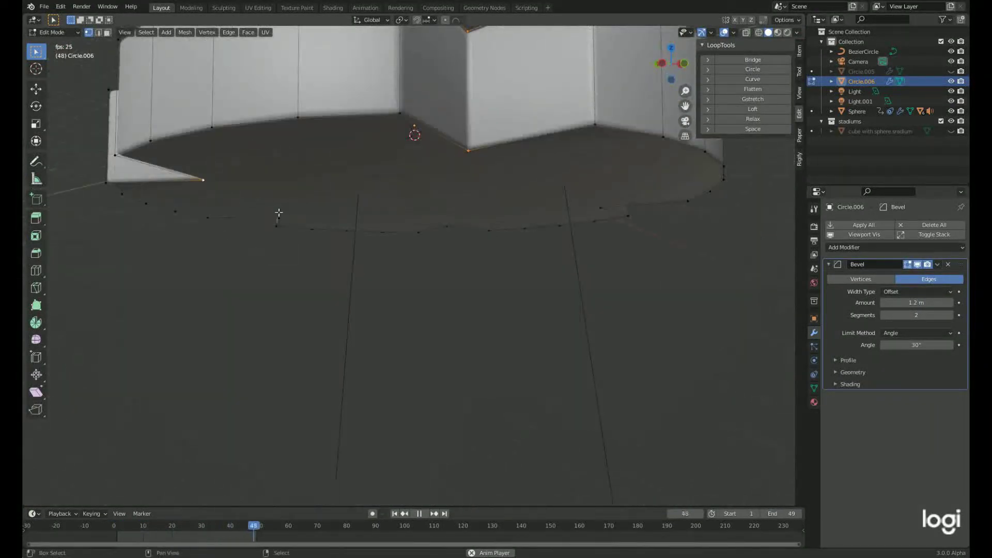
key("s")
left_click(703, 332)
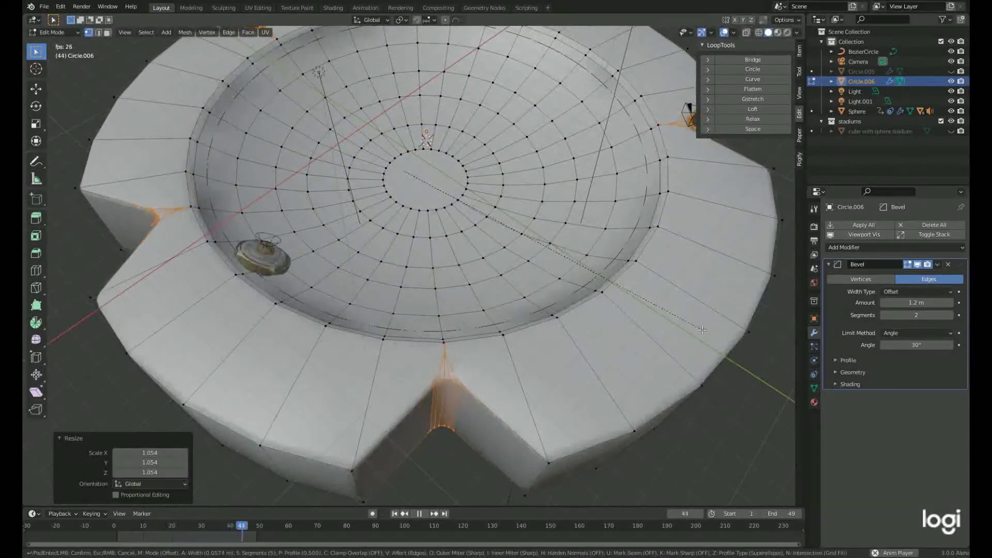
Step: Add Circle.007 as a new mesh circle and scale it into the wall ring
key("shift+a")
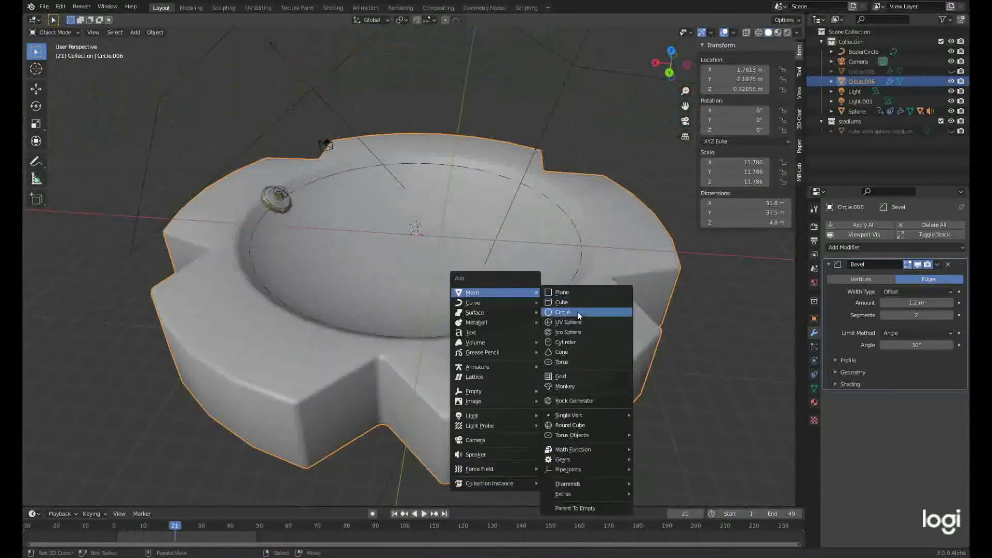
left_click(578, 311)
key("shift+s")
left_click(513, 205)
key("s")
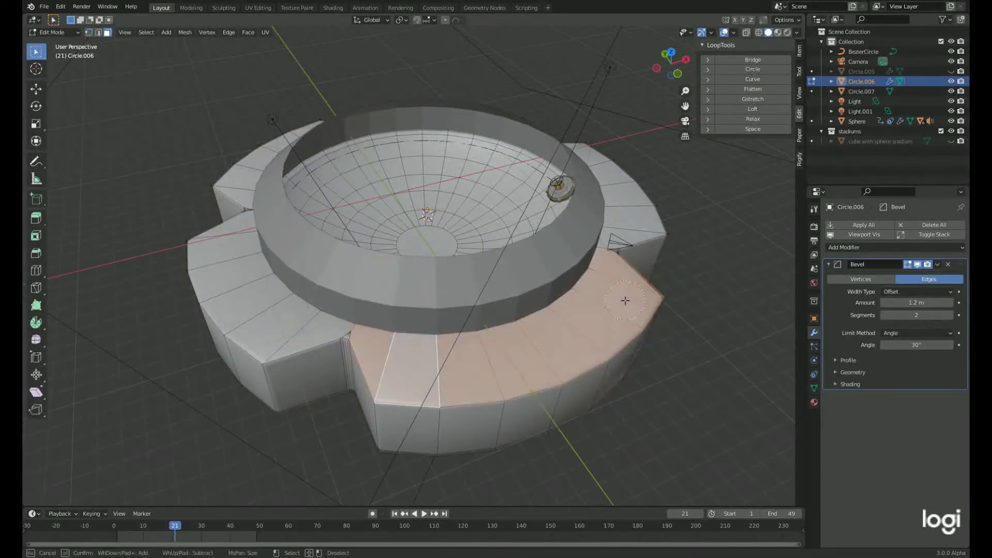
Step: Switch to vertex selection and duplicate the selected rim faces
middle_click_drag(625, 300, 544, 407)
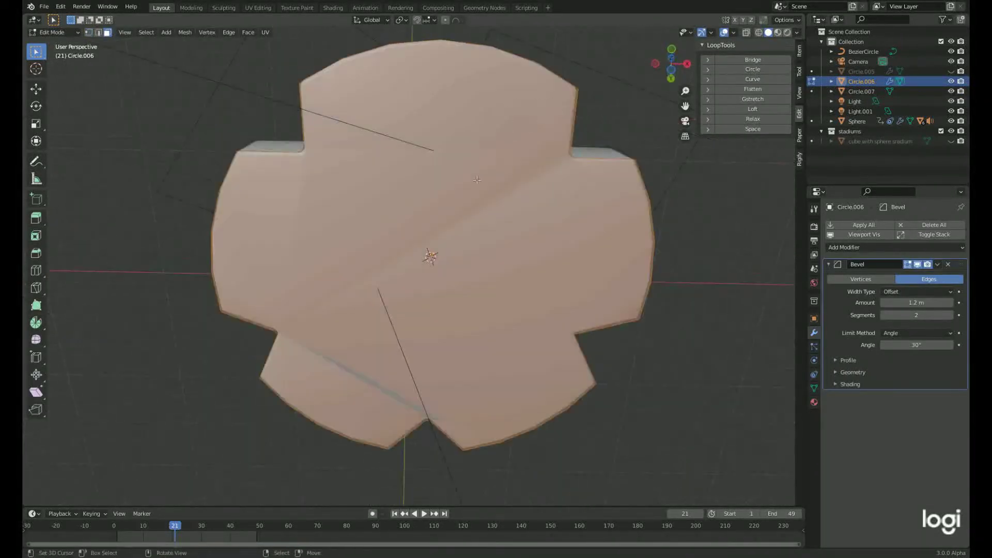
scroll(544, 407, "up", 5)
key("1")
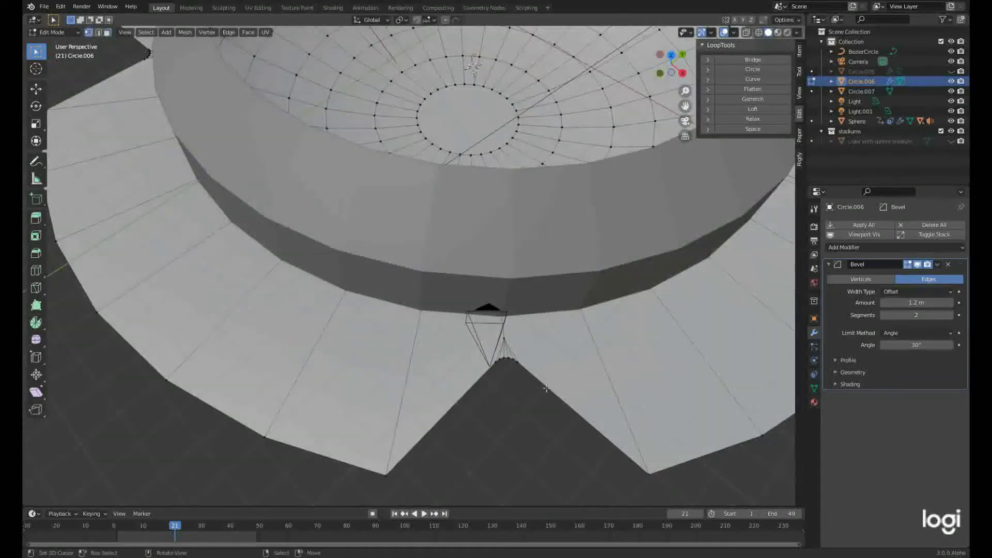
left_click(480, 448)
middle_click_drag(481, 448, 630, 321)
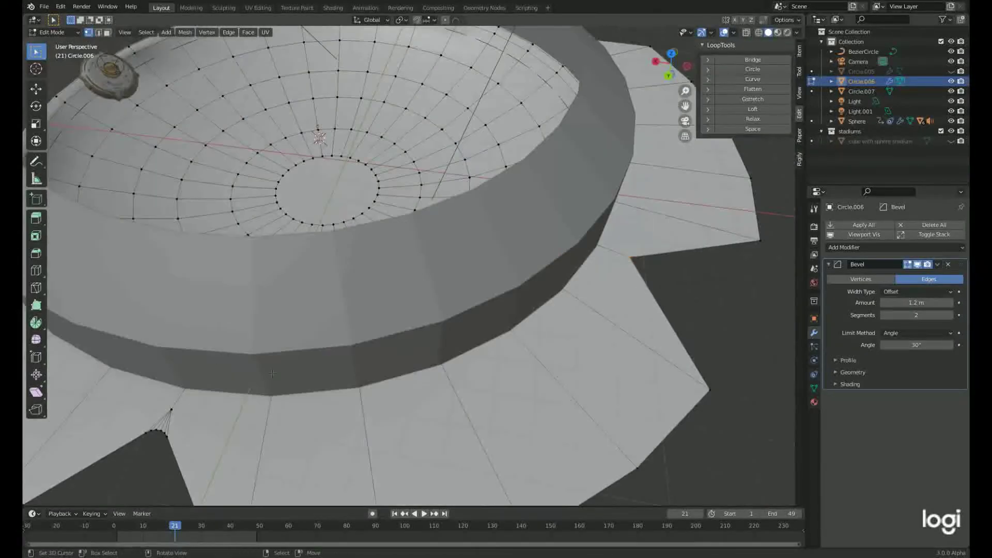
mouse_move(272, 373)
middle_mouse_down()
mouse_move(405, 441)
mouse_move(455, 233)
middle_mouse_up()
scroll(405, 442, "down", 5)
key("shift+d")
left_click(328, 100)
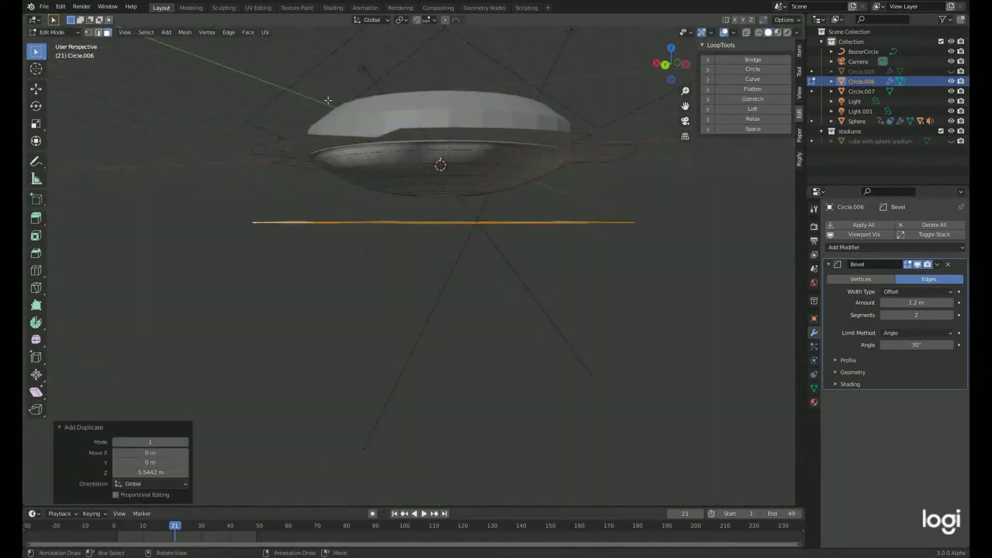
Step: Try bridging the petal edge loops, undo it, and fill faces between the rings
key("2")
middle_click_drag(328, 100, 520, 221)
right_click(520, 221)
left_click(537, 304)
key("ctrl+z")
middle_click_drag(513, 400, 483, 285)
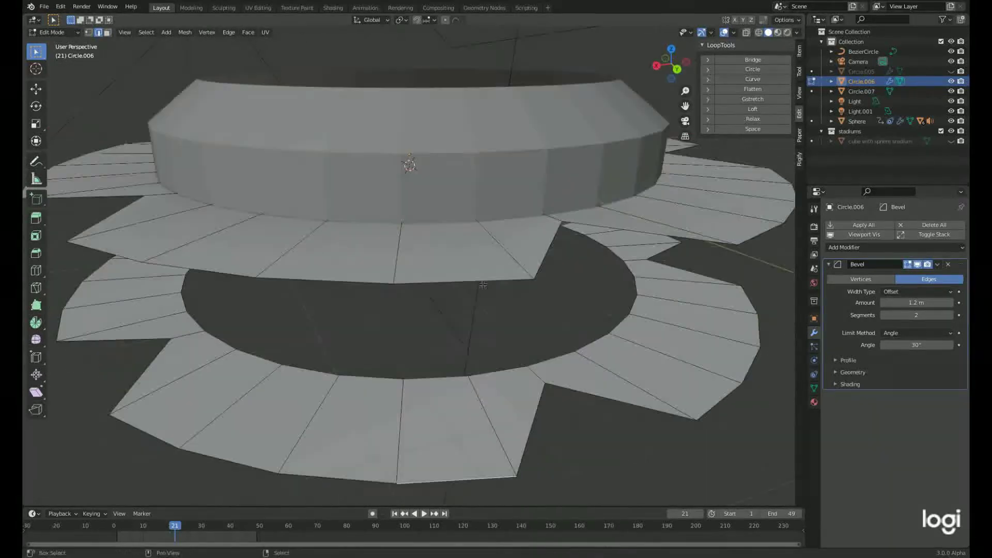
key("f")
key("f")
key("Tab")
Step: Apply the object's scale, restore the Bevel modifier, and select the lower petal ring
key("ctrl+a")
scroll(551, 380, "up", 5)
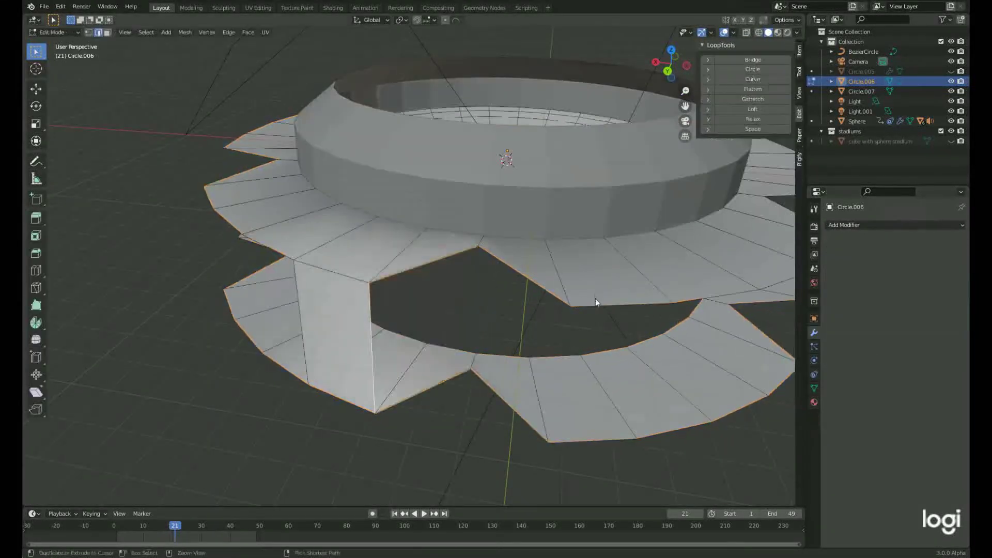
key("ctrl+shift+z")
key("Escape")
key("l")
key("F3")
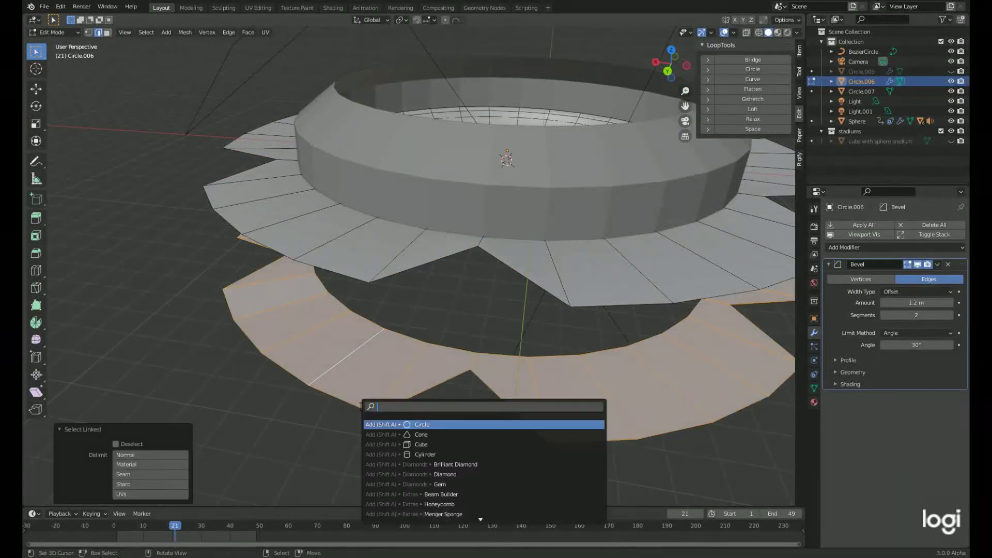
type("fli")
key("Return")
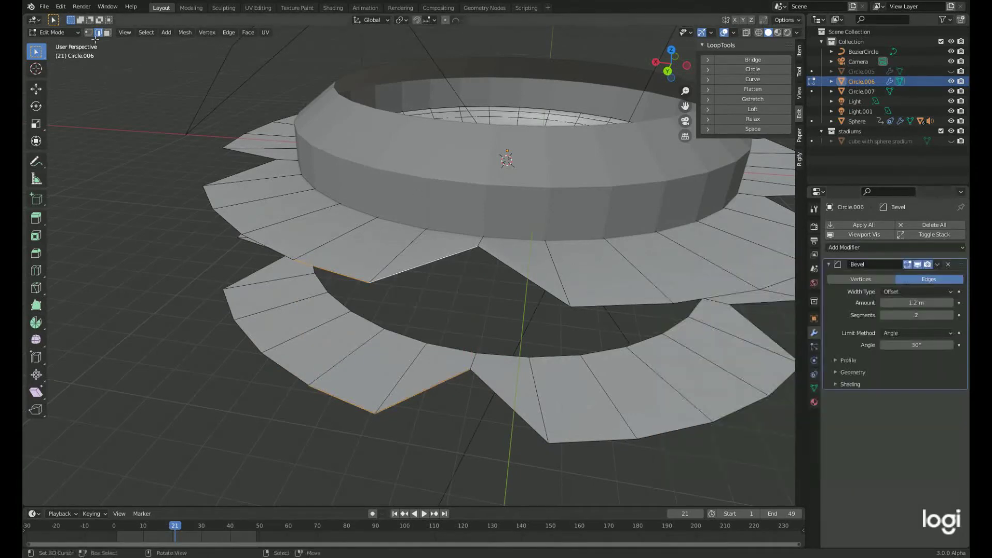
mouse_move(432, 391)
middle_mouse_down()
mouse_move(608, 338)
mouse_move(533, 378)
mouse_move(106, 34)
middle_mouse_up()
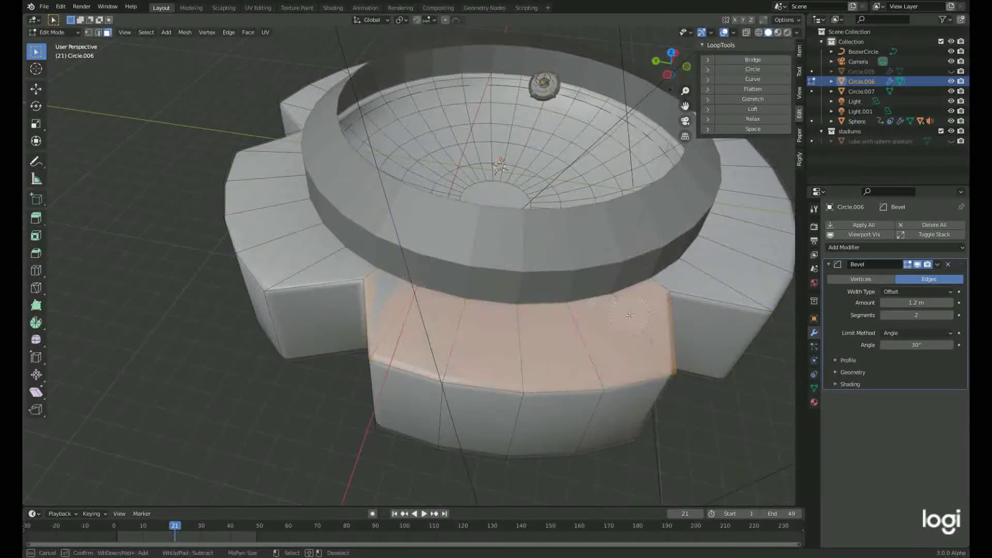
Step: Inset and extrude the selected faces using see-through top view
key("alt+z")
key("KP_7")
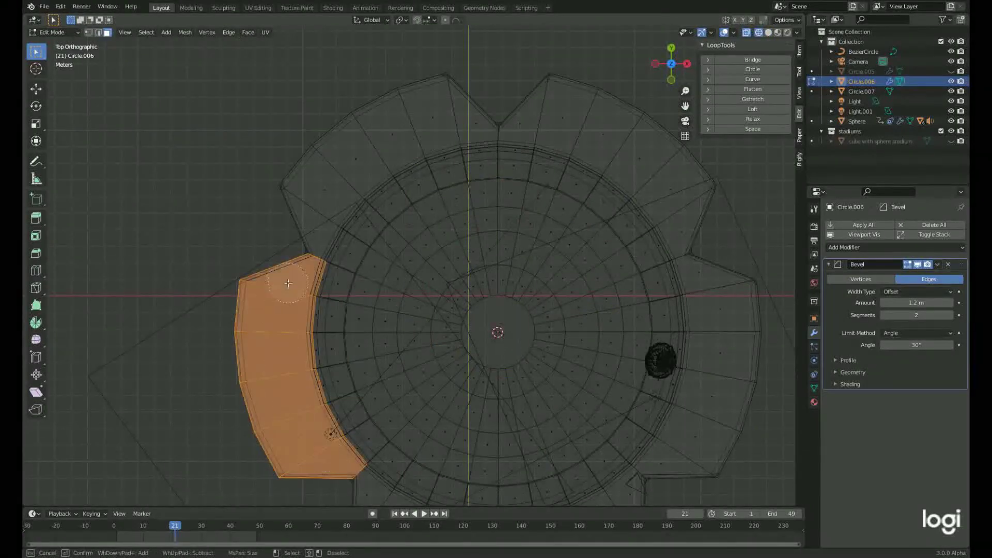
left_click(445, 257)
right_click(418, 336)
left_click(418, 315)
mouse_move(417, 315)
middle_mouse_down()
mouse_move(532, 329)
mouse_move(543, 420)
middle_mouse_up()
key("alt+z")
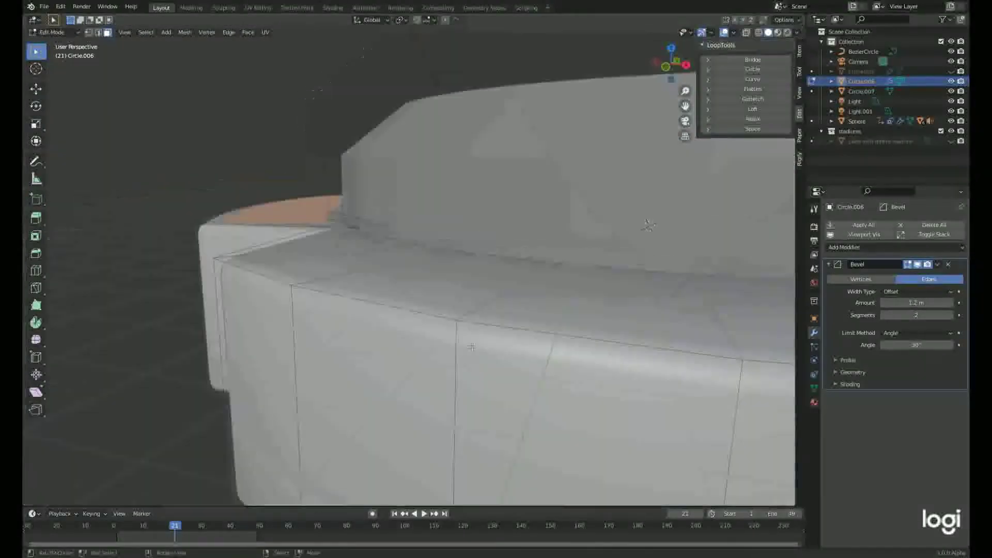
key("alt+z")
middle_click_drag(517, 375, 537, 403)
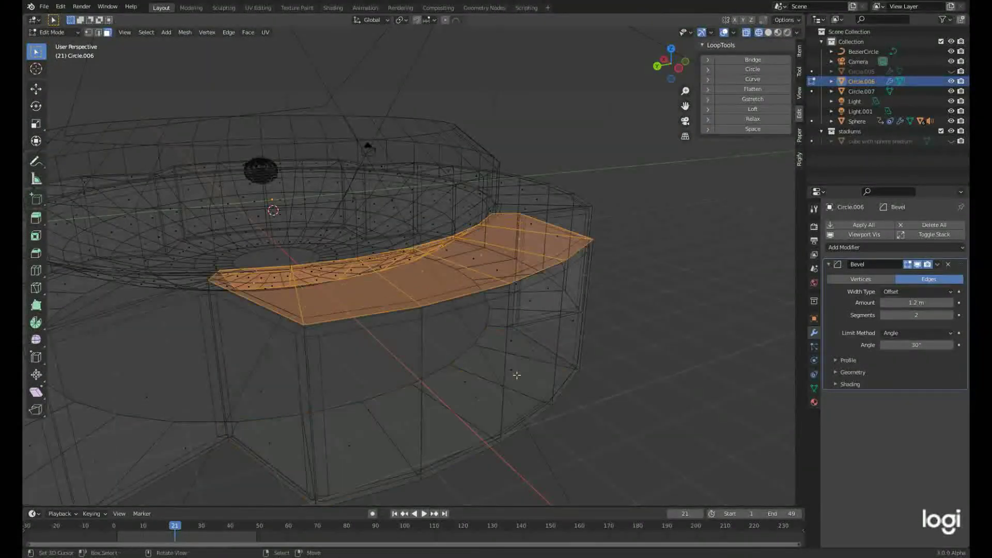
Step: Move the ledge strip about 0.45 m along the Z axis
key("KP_1")
key("g")
key("z")
left_click(647, 401)
middle_click_drag(647, 401, 621, 310)
key("alt+z")
mouse_move(516, 310)
middle_mouse_down()
mouse_move(568, 336)
mouse_move(653, 332)
mouse_move(646, 290)
middle_mouse_up()
middle_click_drag(310, 206, 406, 234)
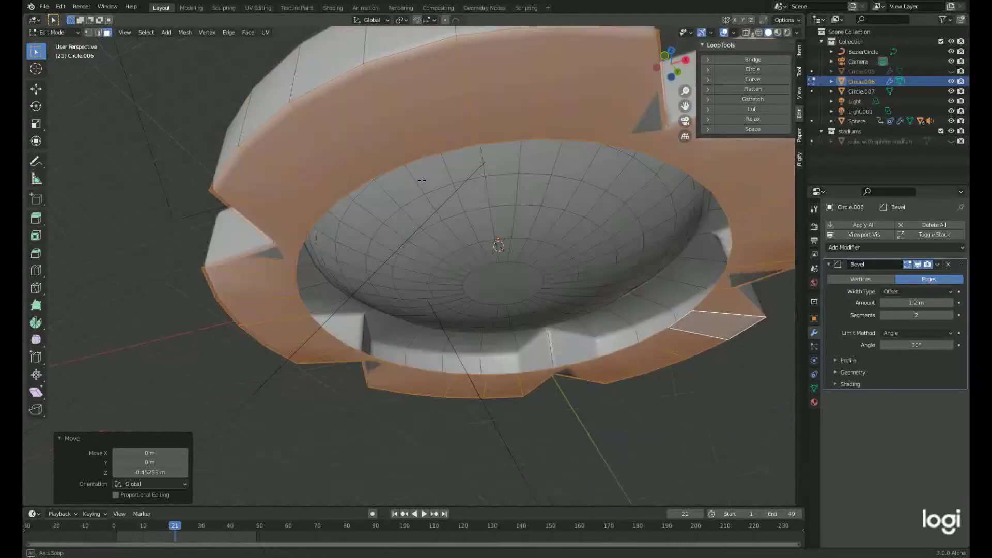
key("g")
key("z")
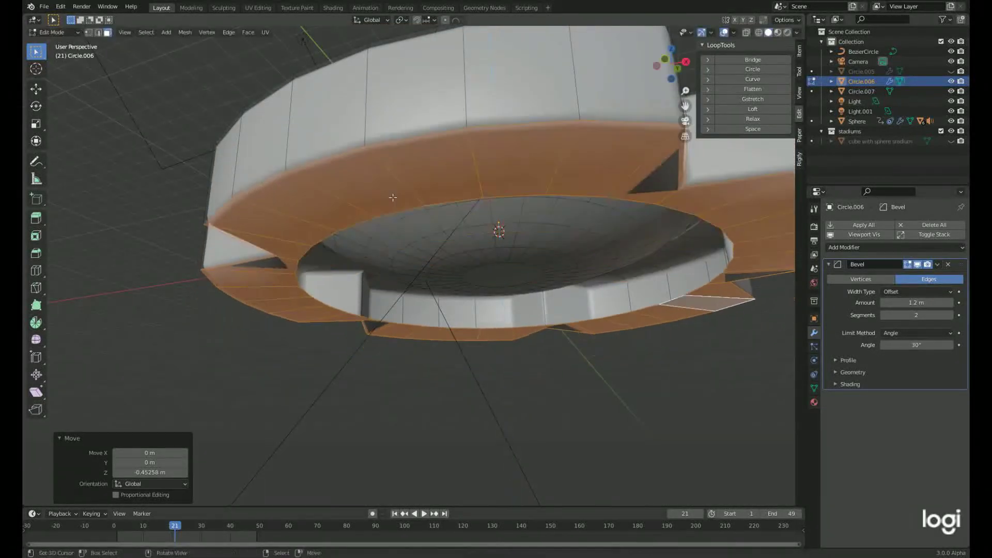
left_click(408, 243)
Step: Hide the moved geometry and select the connected ring in Top view
mouse_move(409, 243)
middle_mouse_down()
mouse_move(562, 155)
mouse_move(468, 416)
middle_mouse_up()
key("h")
middle_click_drag(321, 291, 620, 308)
key("alt+z")
scroll(595, 300, "up", 3)
middle_click_drag(227, 398, 321, 199)
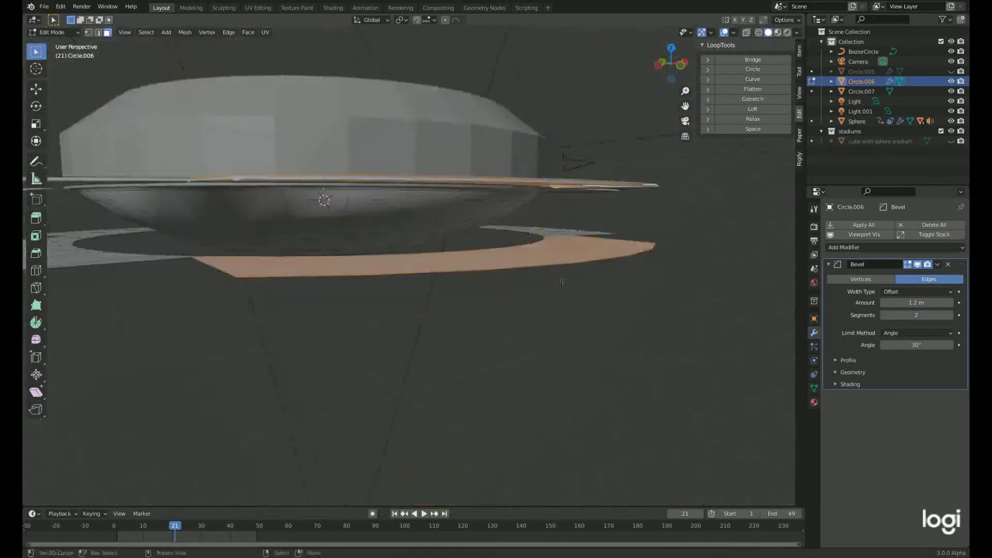
scroll(266, 201, "up", 3)
key("ctrl+l")
key("KP_7")
Step: Bridge the upper-right pocket's edge loops to give it a floor
scroll(517, 279, "up", 2)
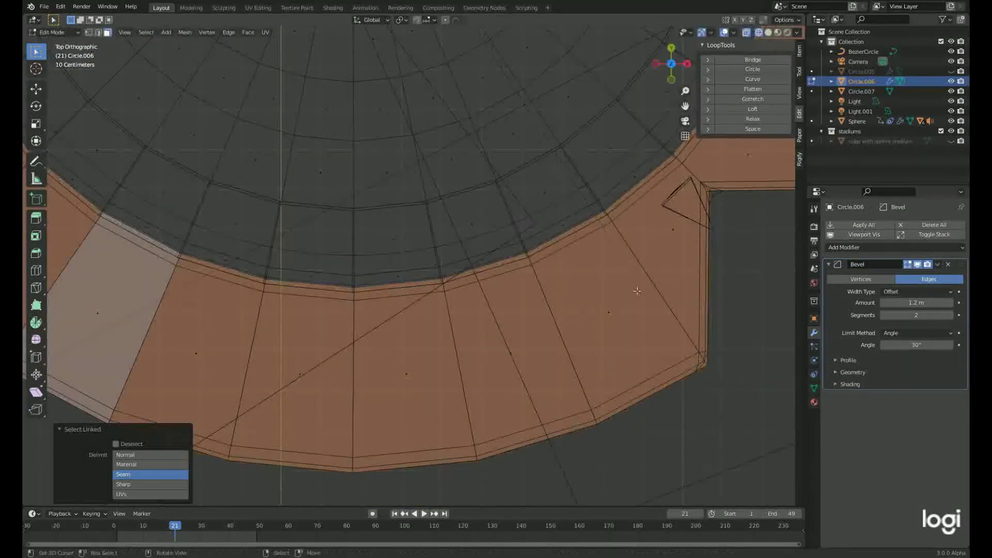
key("ctrl+z")
scroll(409, 308, "down", 3)
key("ctrl+z")
key("ctrl+z")
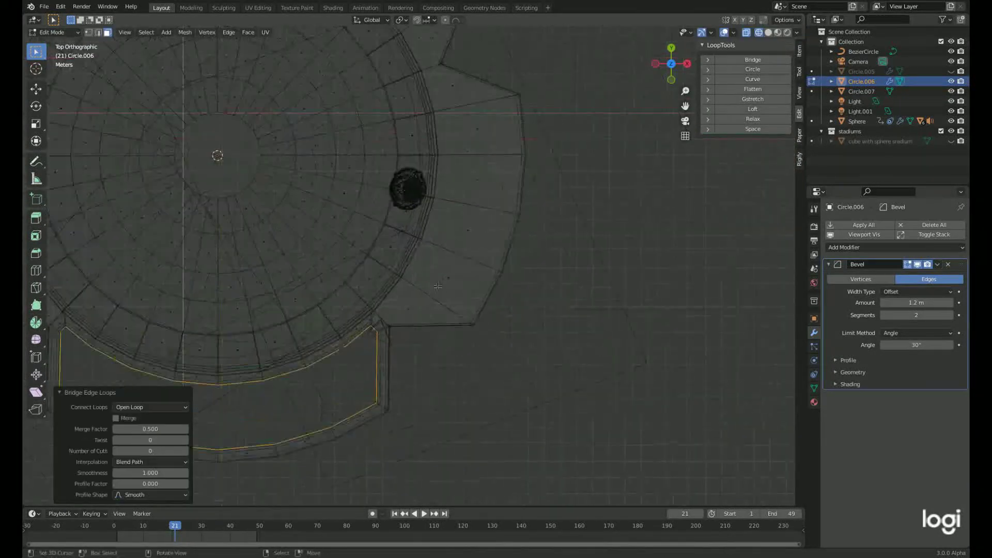
key("c")
left_click(576, 162)
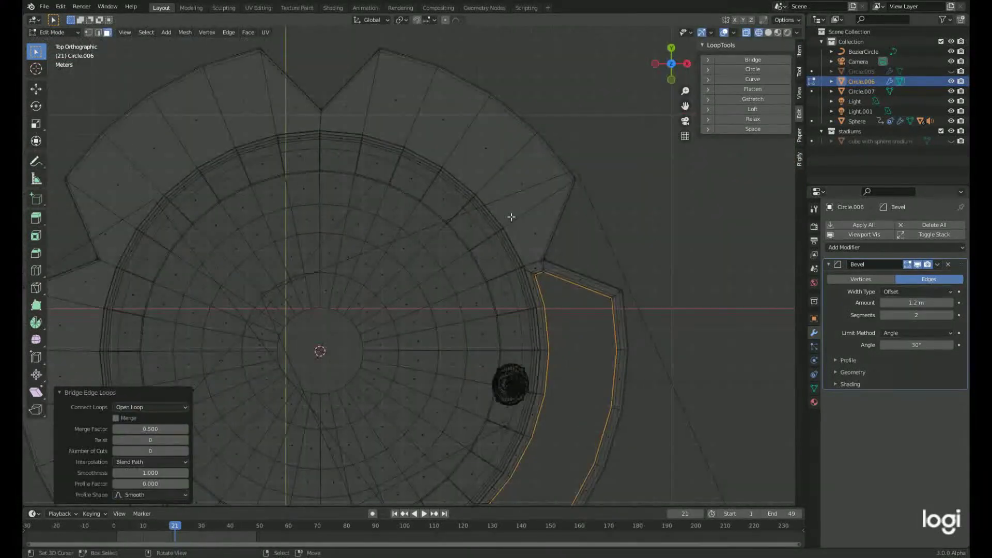
key("c")
left_click(573, 109)
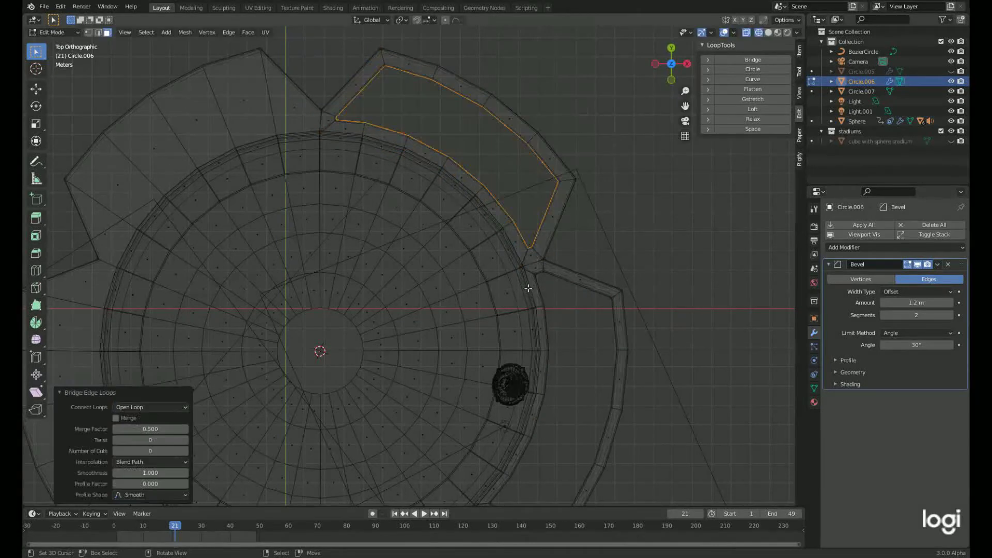
key("ctrl+z")
Step: Bridge the edge loops of the remaining side pockets to close their floors
left_click(588, 191)
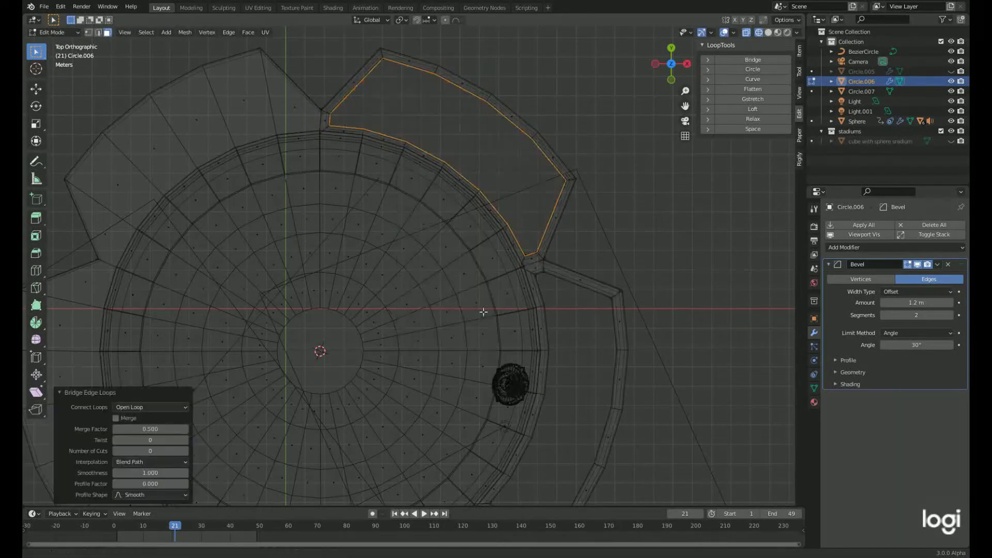
key("ctrl+z")
key("c")
left_click(531, 121)
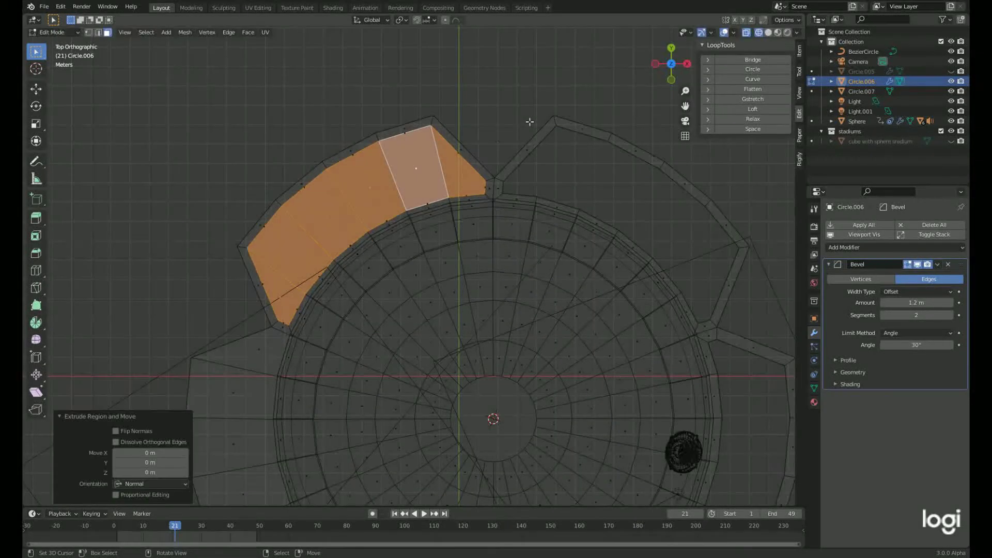
right_click(606, 181)
key("Escape")
key("c")
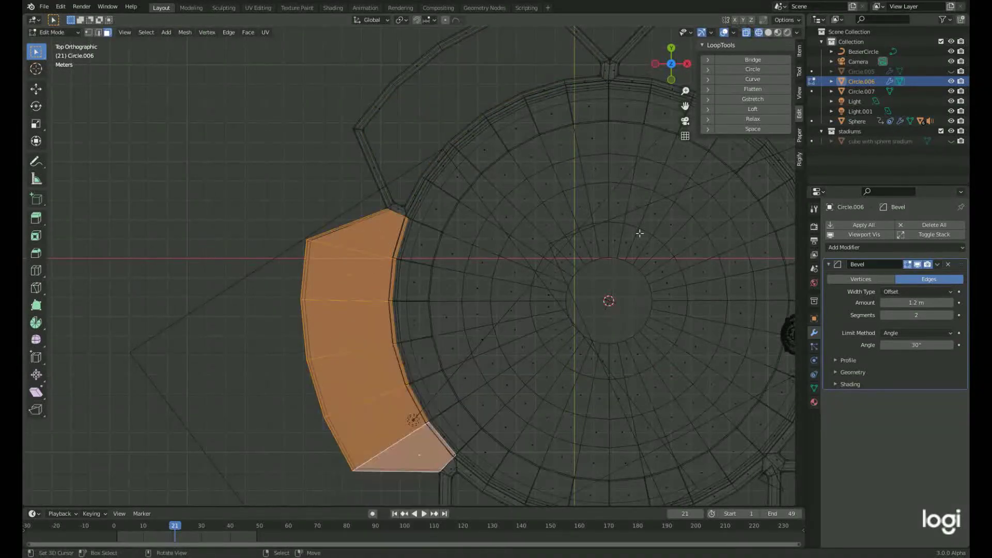
Step: Move a face near the right wall vertically along Z
key("Tab")
middle_click_drag(560, 314, 442, 178)
key("shift+z")
key("Tab")
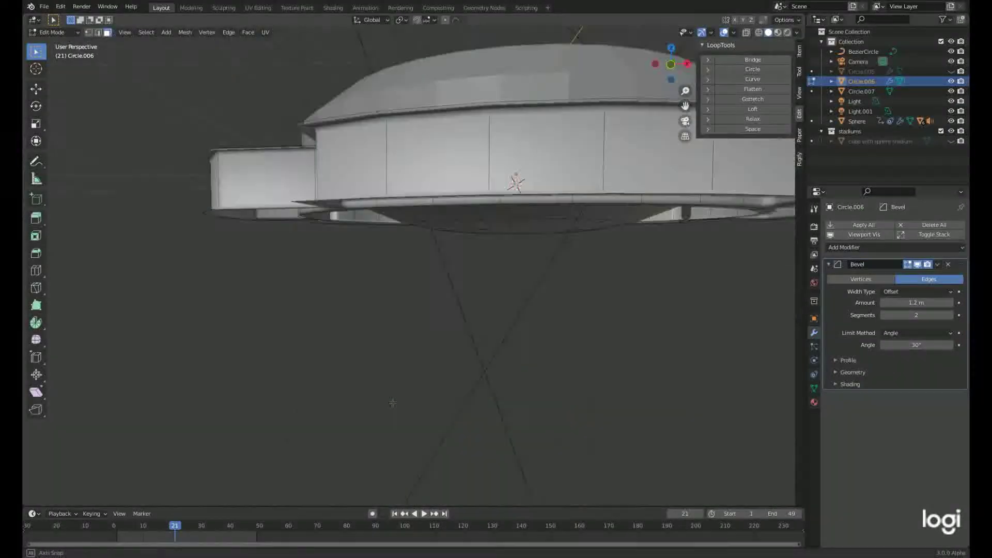
scroll(441, 178, "down", 5)
scroll(517, 259, "up", 2)
left_click(574, 302)
middle_click_drag(574, 351, 424, 301)
key("g")
key("z")
left_click(553, 339)
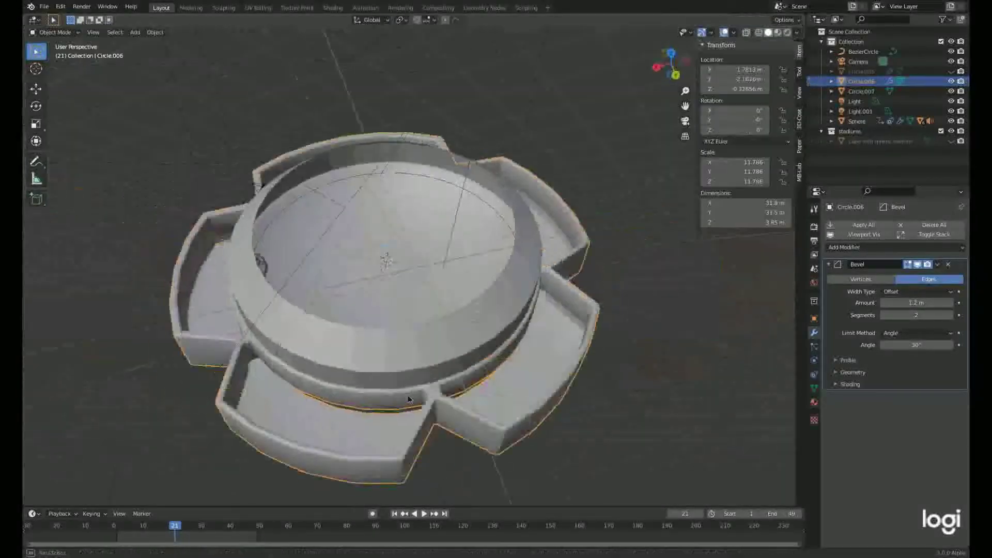
Step: Extrude the inner rim loop, shrink it slightly inward, and cap it with a face
scroll(423, 300, "up", 3)
key("f")
key("e")
key("s")
left_click(646, 247)
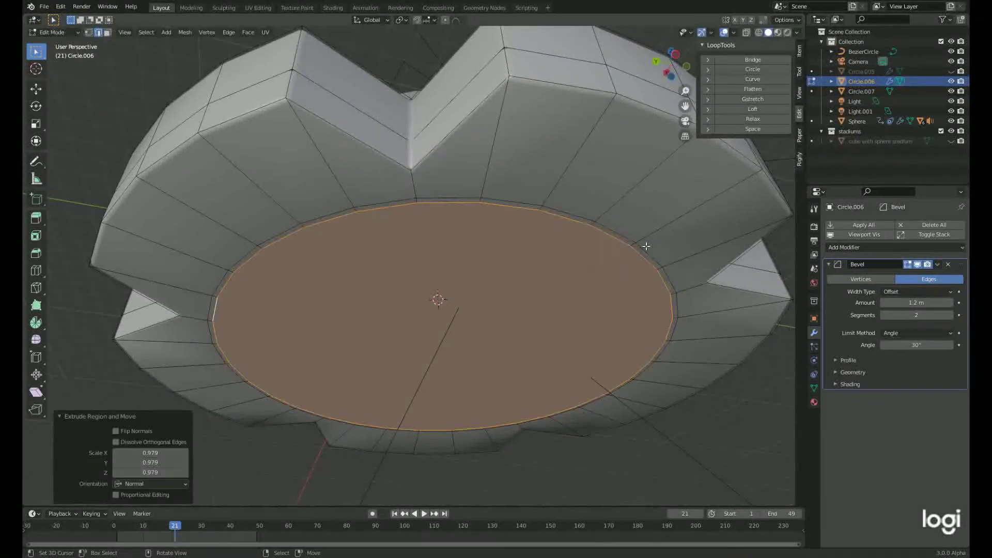
middle_click_drag(682, 233, 547, 202)
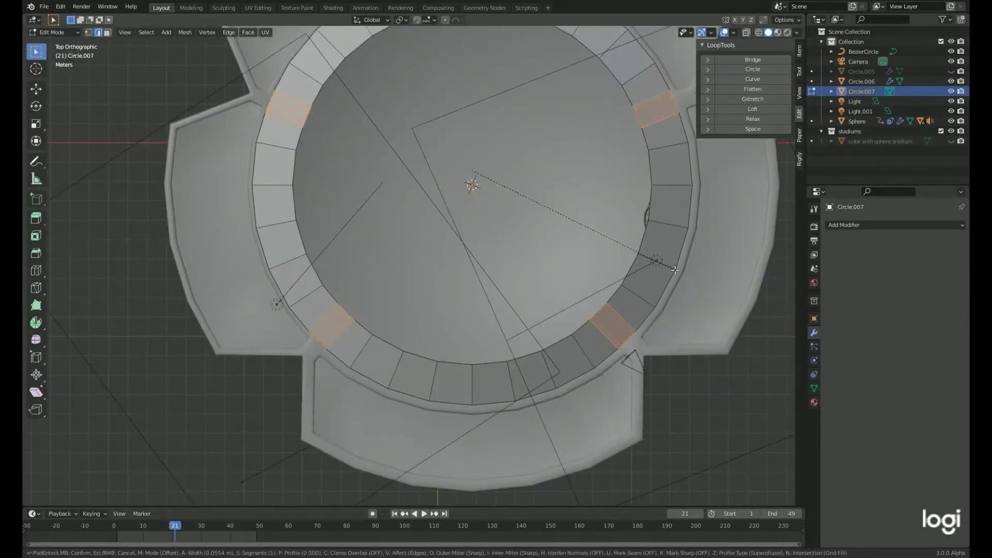
Step: Bevel the ring faces, edge-slide them, and raise the pillar edges along Z
left_click(675, 270)
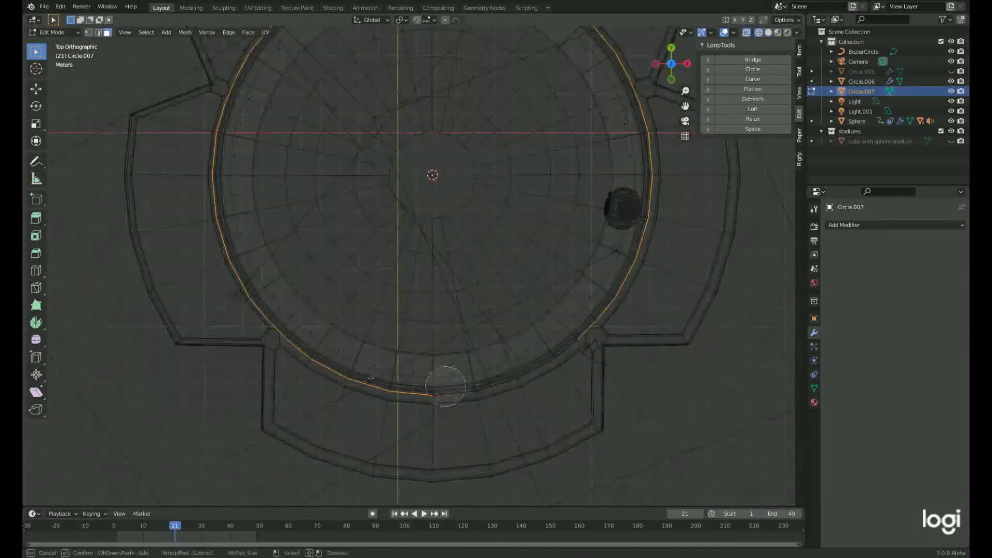
middle_click_drag(225, 125, 240, 216, "shift")
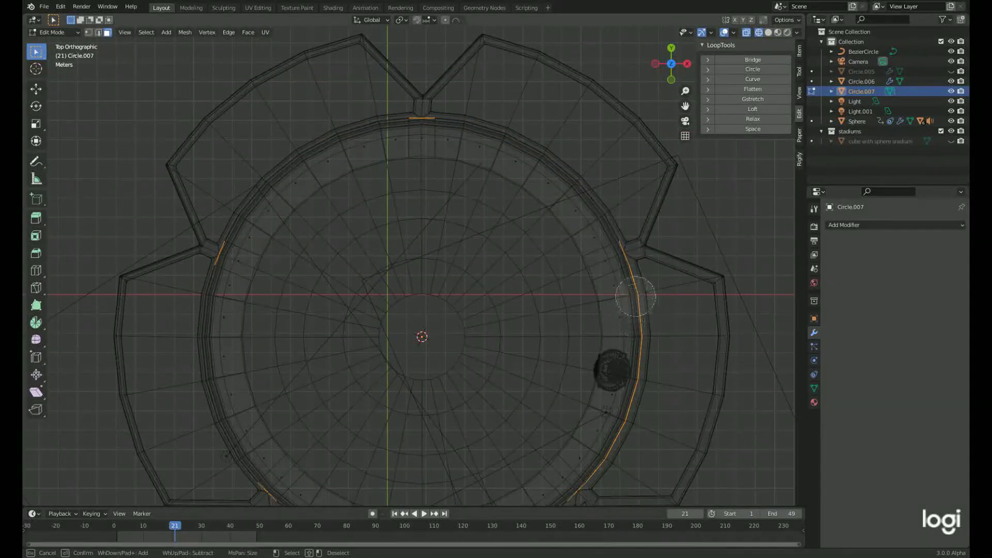
left_click(716, 434)
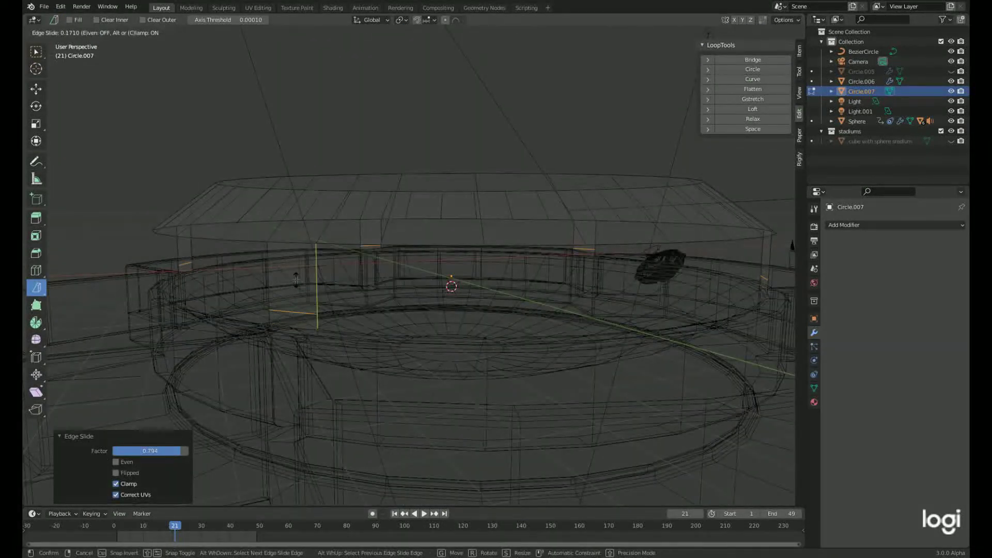
left_click(296, 279)
key("KP_1")
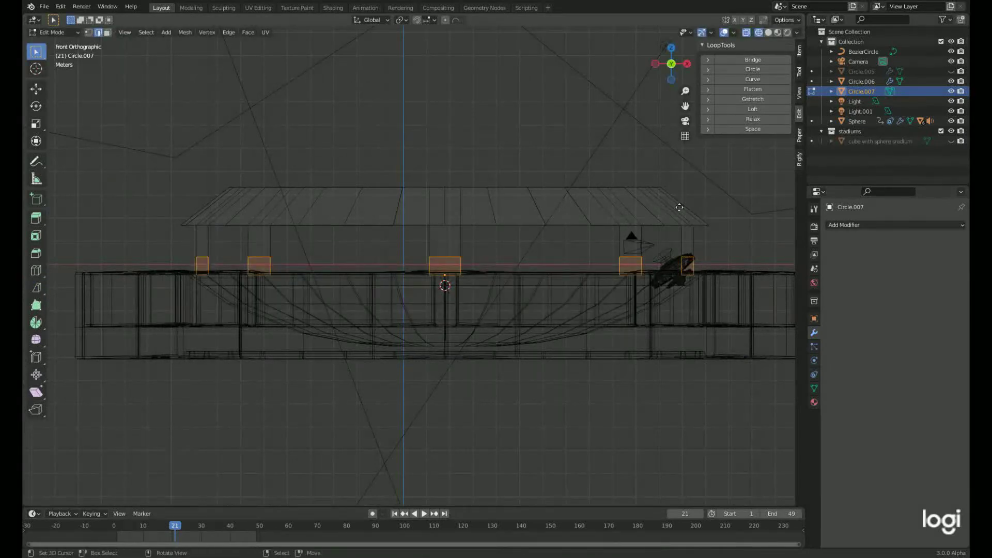
left_click(673, 215)
middle_click_drag(673, 215, 144, 182)
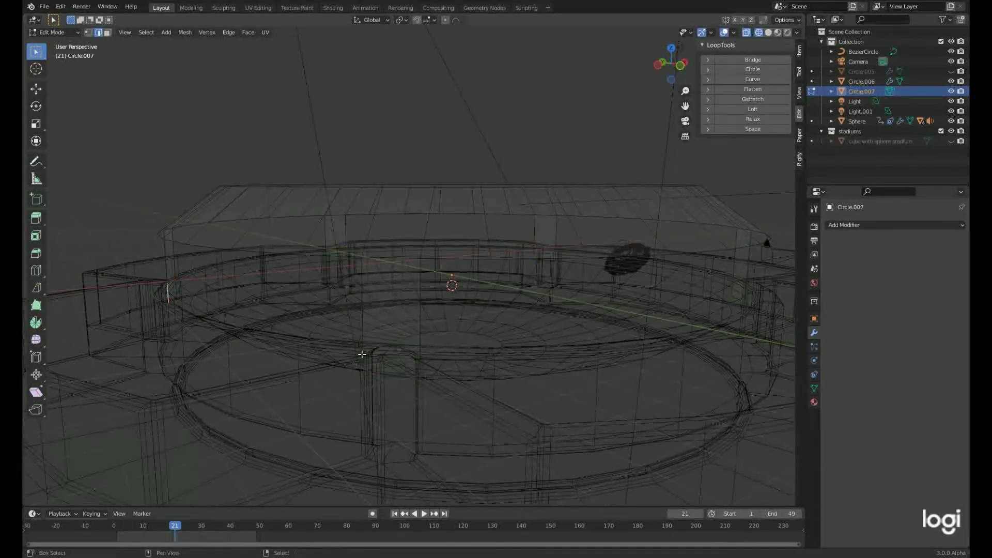
Step: Bevel the wall corner edges and nudge them slightly along Z
key("KP_7")
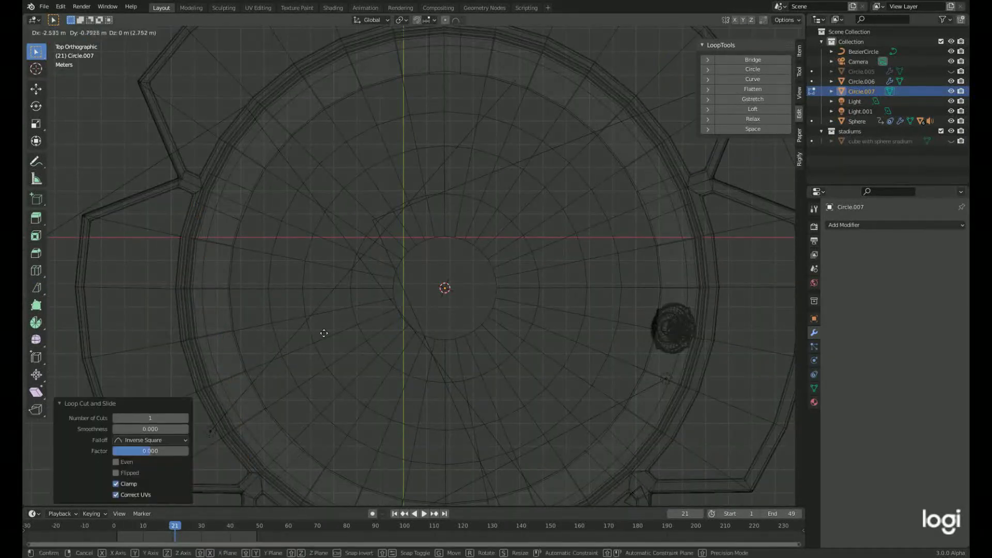
left_click(461, 362)
middle_click_drag(459, 361, 452, 283)
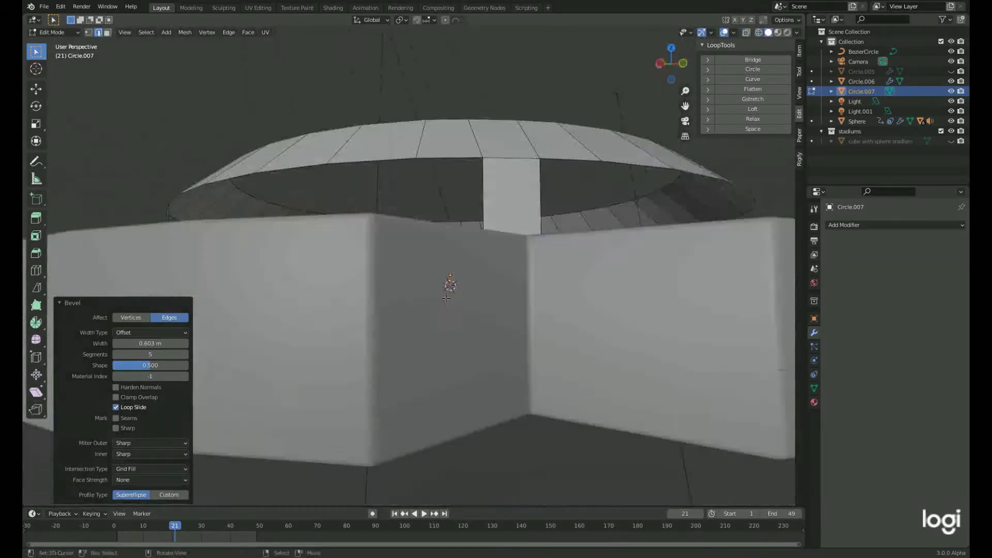
key("g")
key("z")
left_click(515, 314)
key("shift+z")
scroll(515, 314, "down", 5)
middle_click_drag(515, 314, 713, 440)
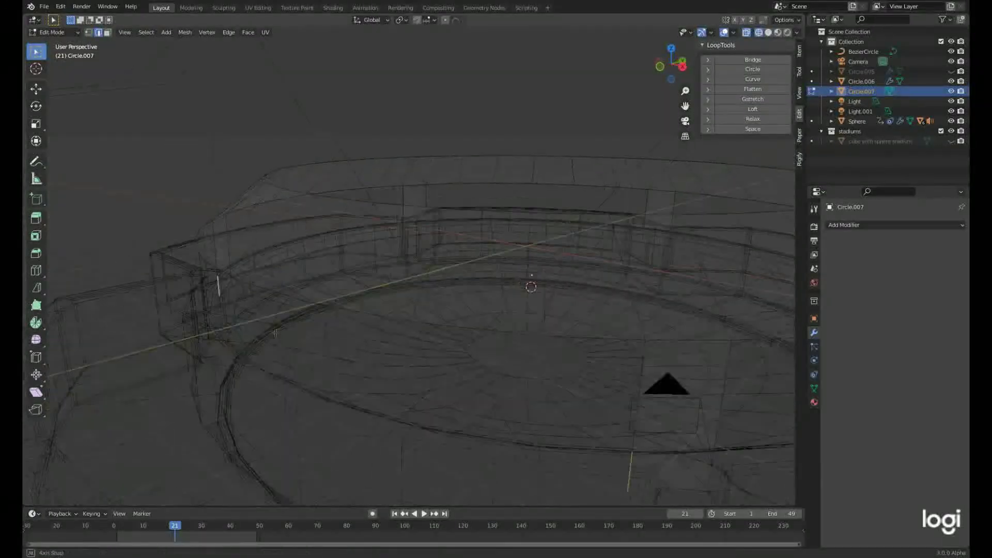
key("KP_7")
Step: Add a centered loop cut across the ring, move it along Y, and bevel it
key("ctrl+r")
left_click(475, 450)
right_click(474, 450)
key("g")
key("y")
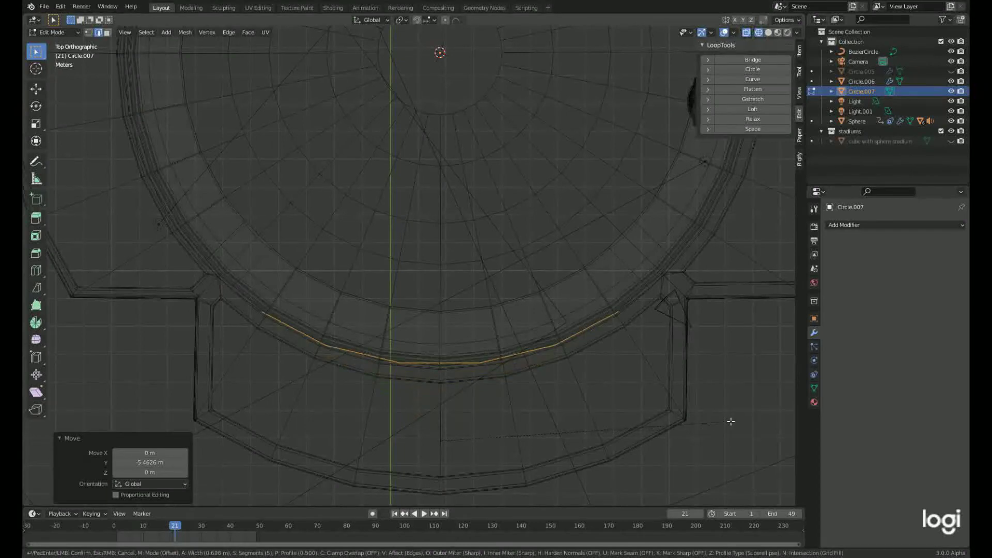
left_click(731, 421)
key("shift+z")
middle_click_drag(730, 422, 587, 272)
key("shift+z")
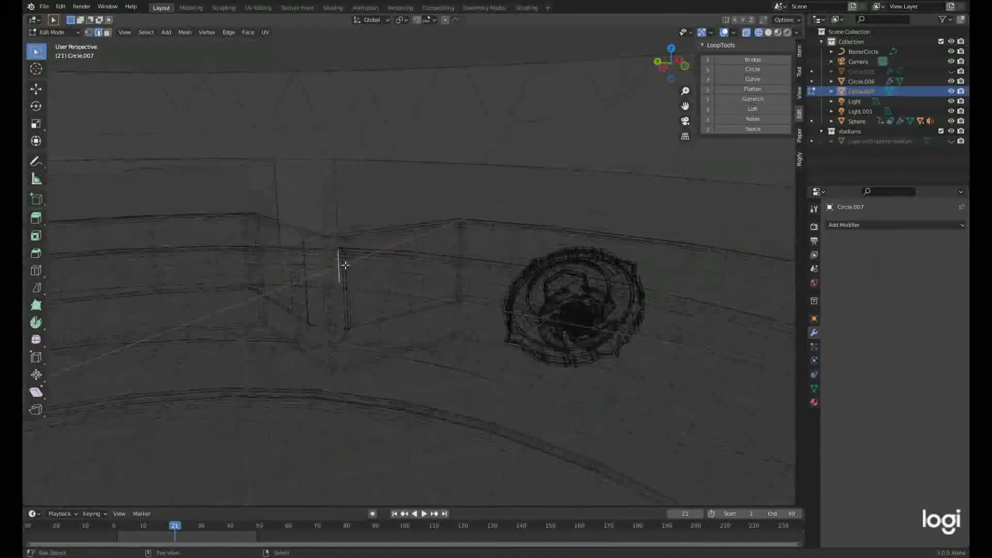
Step: Add another centered loop cut across the ring and move its edges
key("ctrl+r")
left_click(345, 265)
right_click(345, 265)
key("KP_7")
key("g")
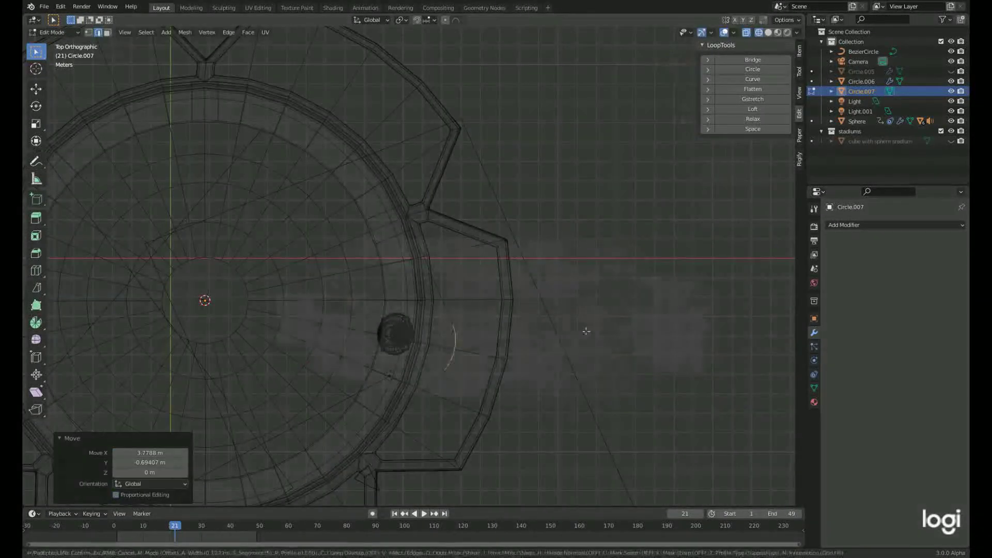
Step: Scale the dome ring down by 0.945 and return to Object Mode
key("shift+z")
middle_click_drag(586, 332, 689, 323)
key("s")
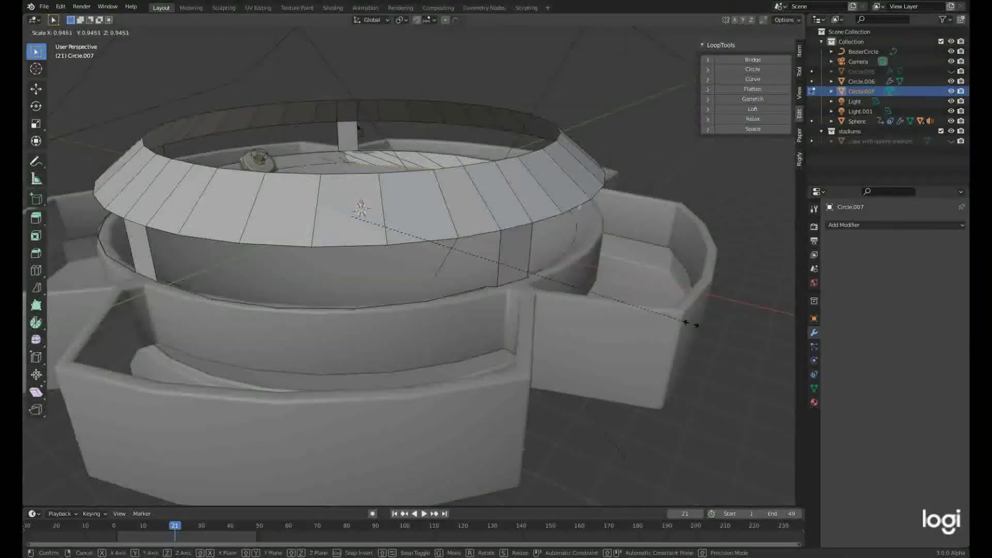
left_click(691, 323)
key("Tab")
mouse_move(628, 296)
middle_mouse_down()
mouse_move(547, 346)
mouse_move(455, 333)
middle_mouse_up()
Step: Give Circle.007 a Solidify modifier with 0.334 m thickness
left_click(814, 402)
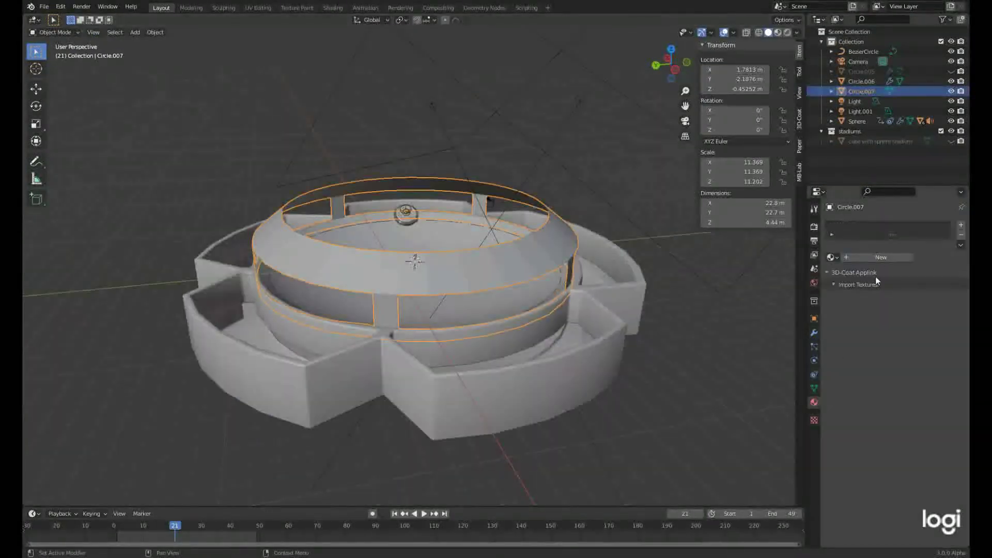
left_click(814, 332)
left_click(895, 247)
left_click(765, 261)
scroll(709, 307, "up", 2)
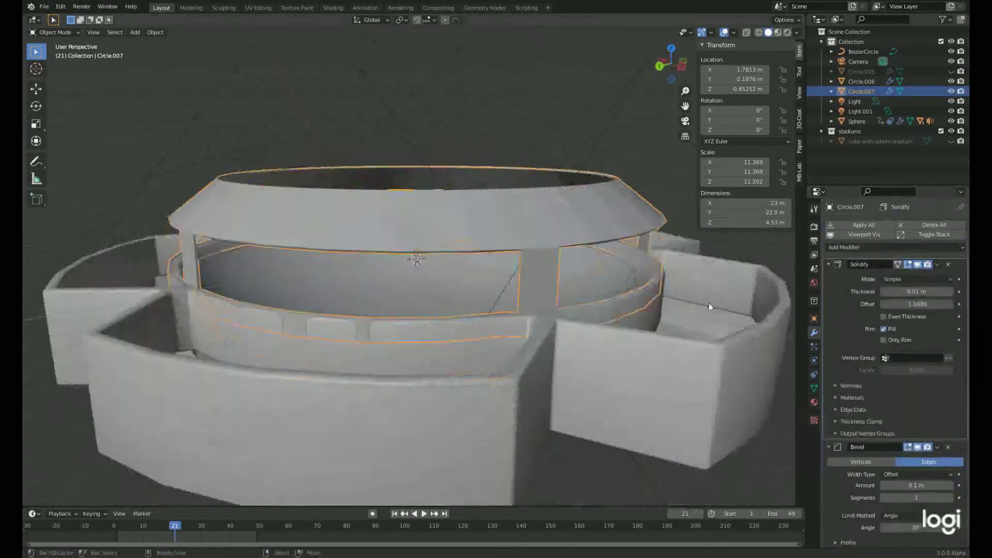
scroll(709, 307, "up", 4)
left_click_drag(916, 291, 935, 292)
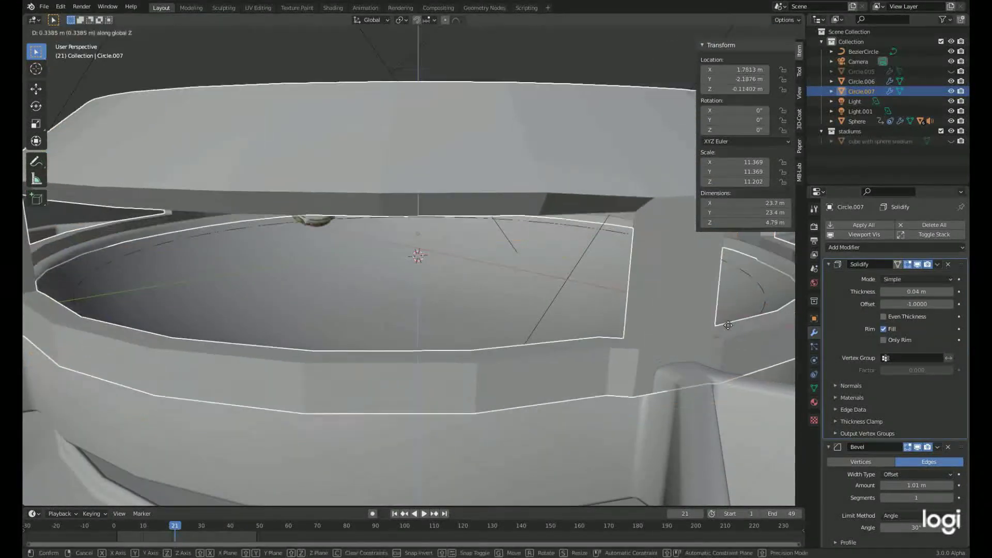
scroll(663, 293, "down", 5)
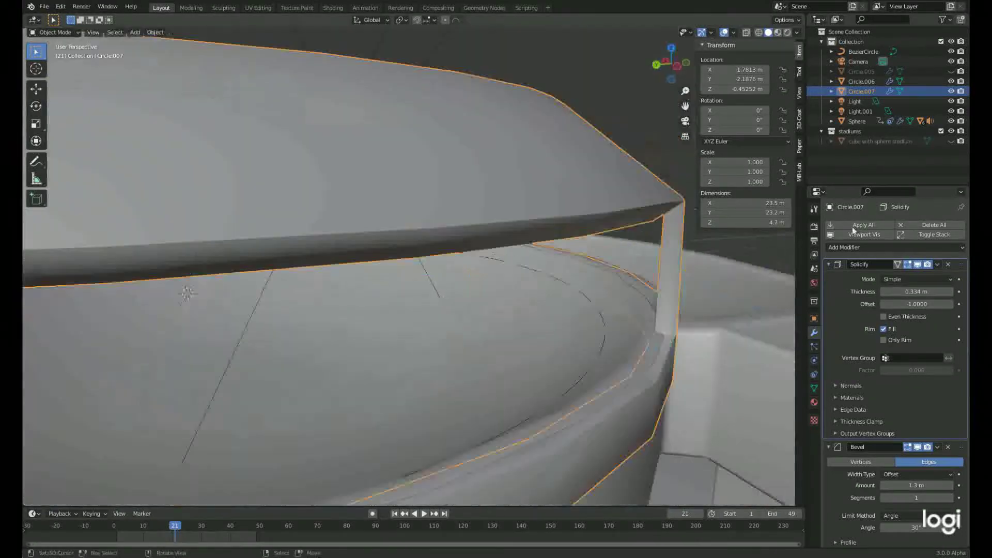
Step: Isolate the ring in local view and enter Edit Mode to bevel it
key("KP_Divide")
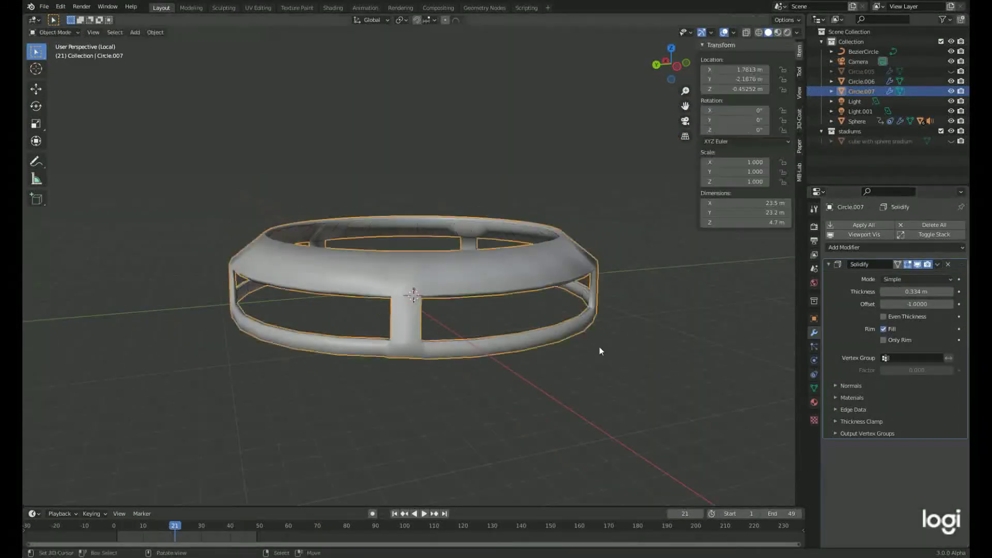
key("Tab")
key("ctrl+b")
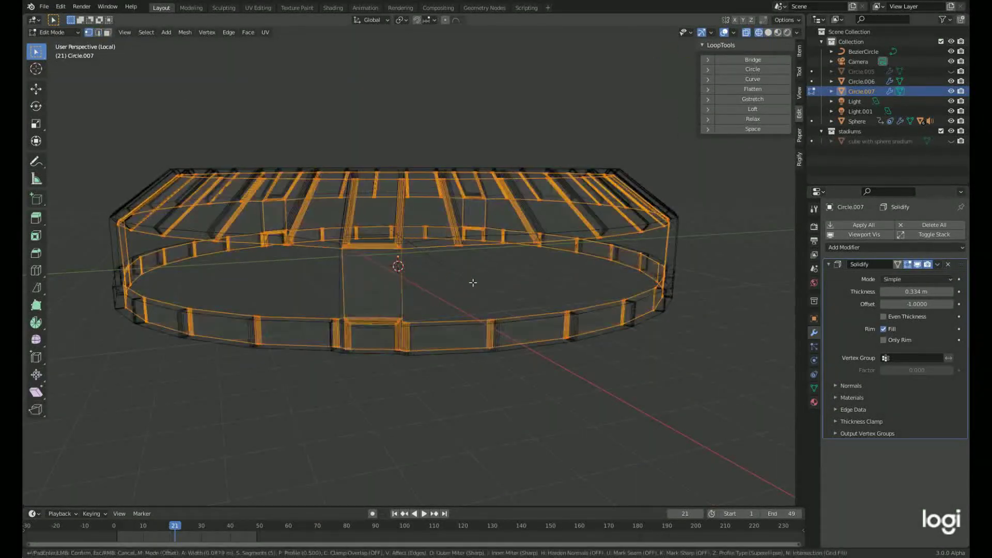
Step: Bevel the ring's selected faces into rounded strips in face select mode
key("Escape")
left_click(107, 32)
key("ctrl+b")
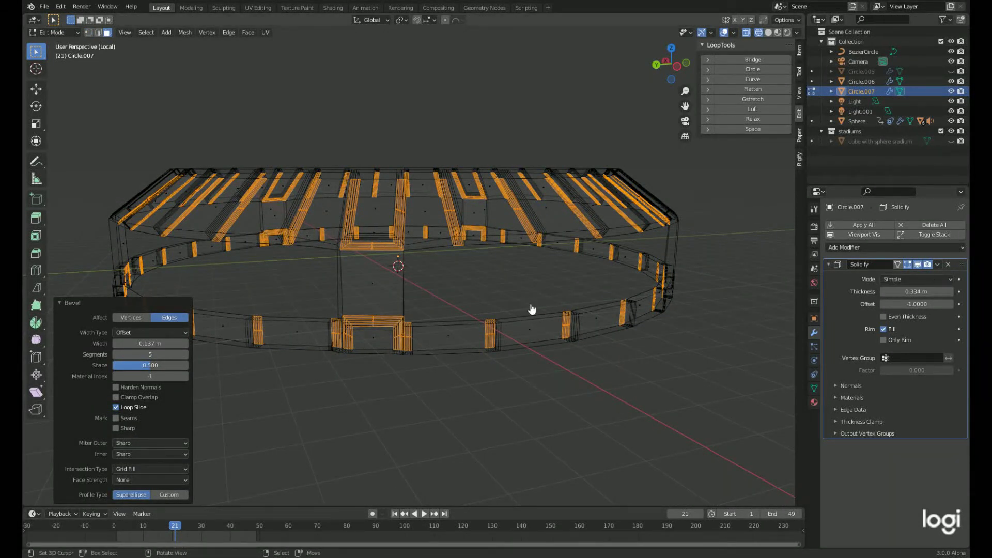
key("z")
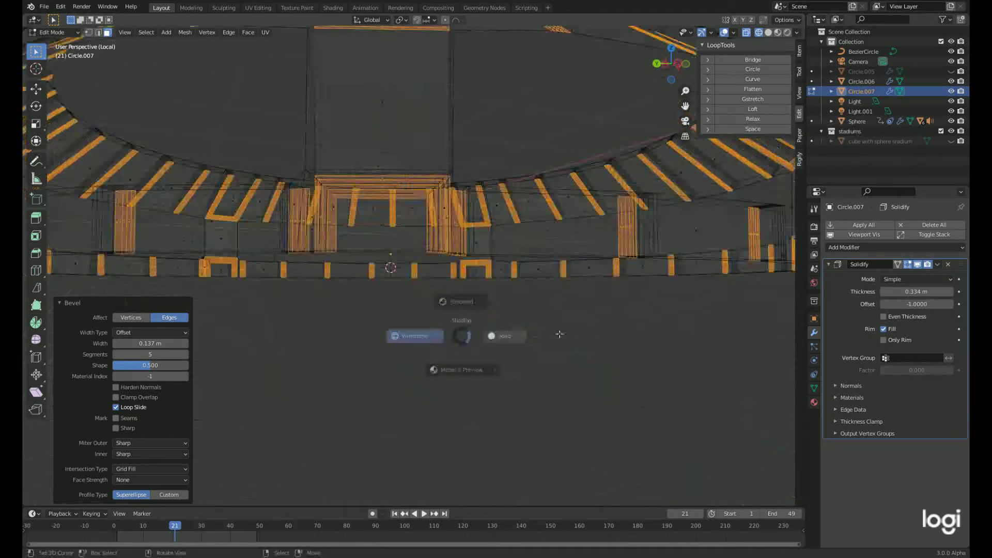
left_click(509, 336)
Step: Select the lower ring's face loop and slide a new edge loop along the band
left_click(440, 345, "alt")
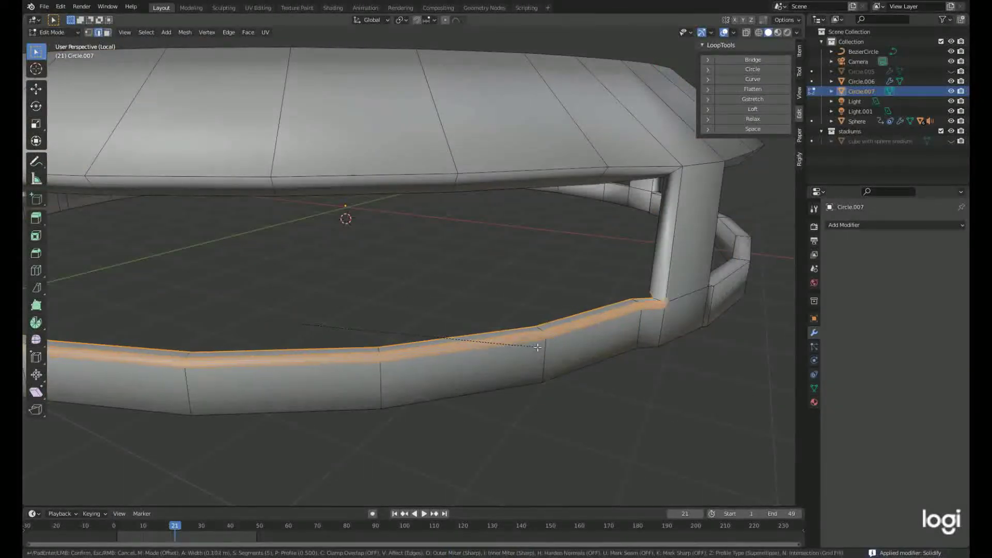
middle_click_drag(441, 346, 673, 257)
middle_click_drag(702, 205, 593, 295)
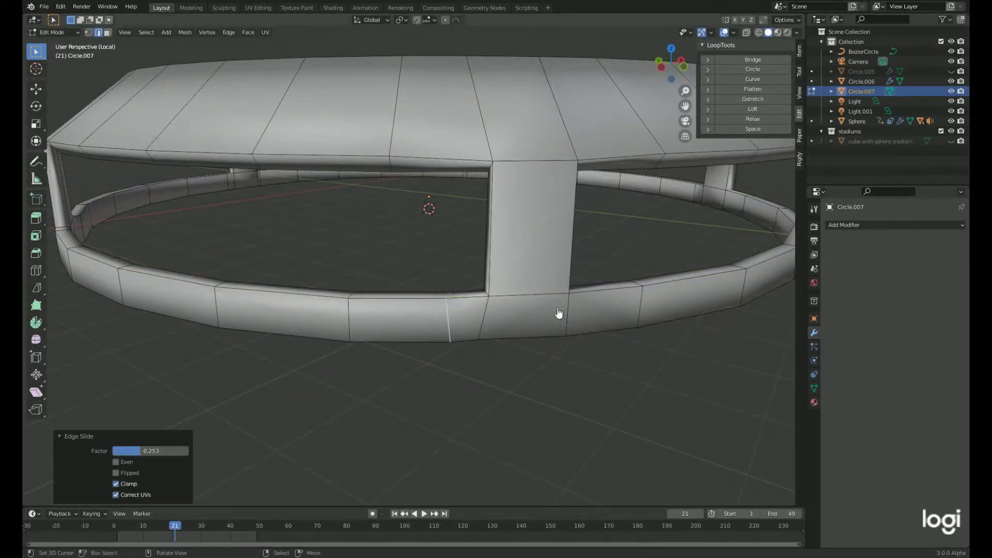
mouse_move(319, 362)
middle_mouse_down()
mouse_move(262, 422)
mouse_move(542, 442)
mouse_move(436, 393)
middle_mouse_up()
left_click(298, 417)
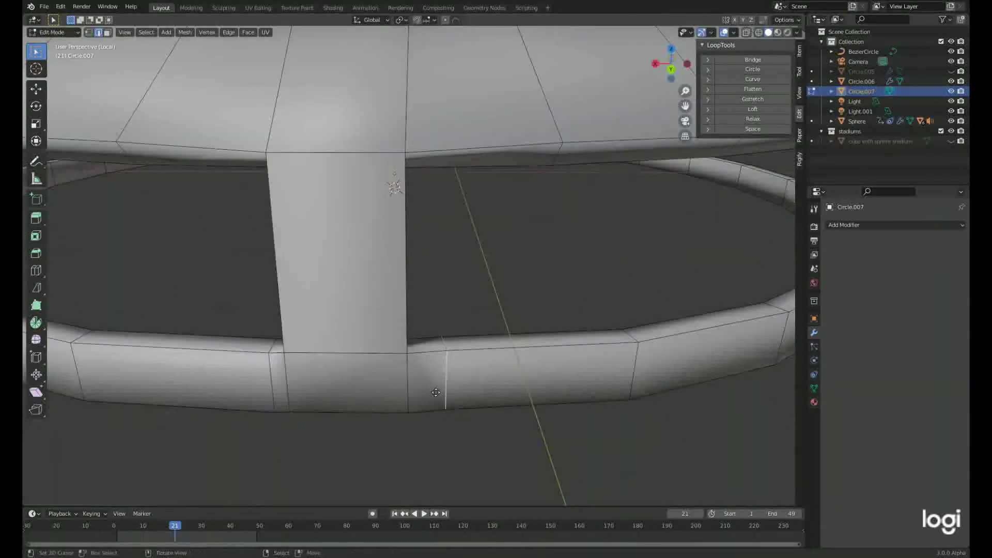
left_click(222, 377)
middle_click_drag(222, 378, 405, 294)
Step: Add three more loop cuts beside the pillars on the lower band, then exit to Object Mode
key("ctrl+r")
left_click(477, 281)
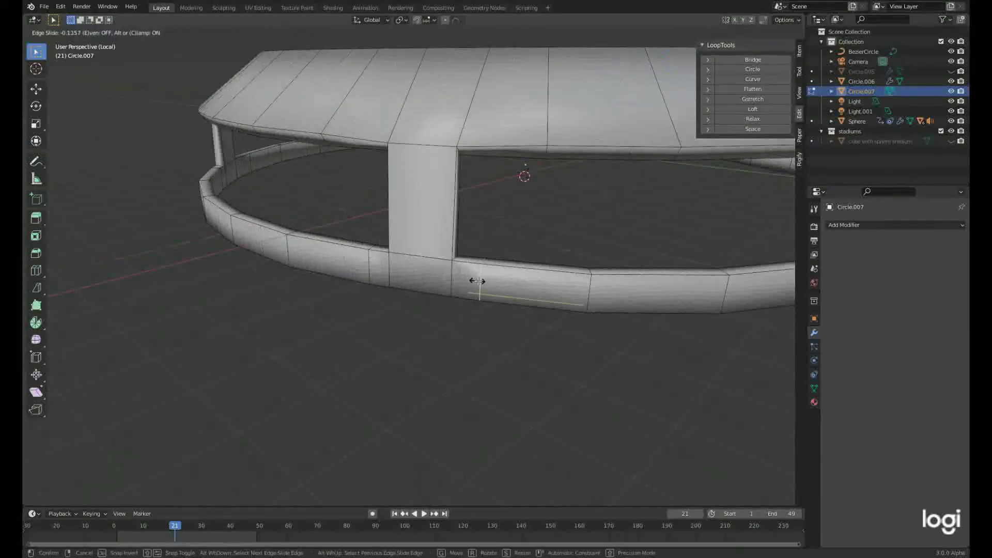
left_click(349, 296)
key("ctrl+r")
left_click(506, 177)
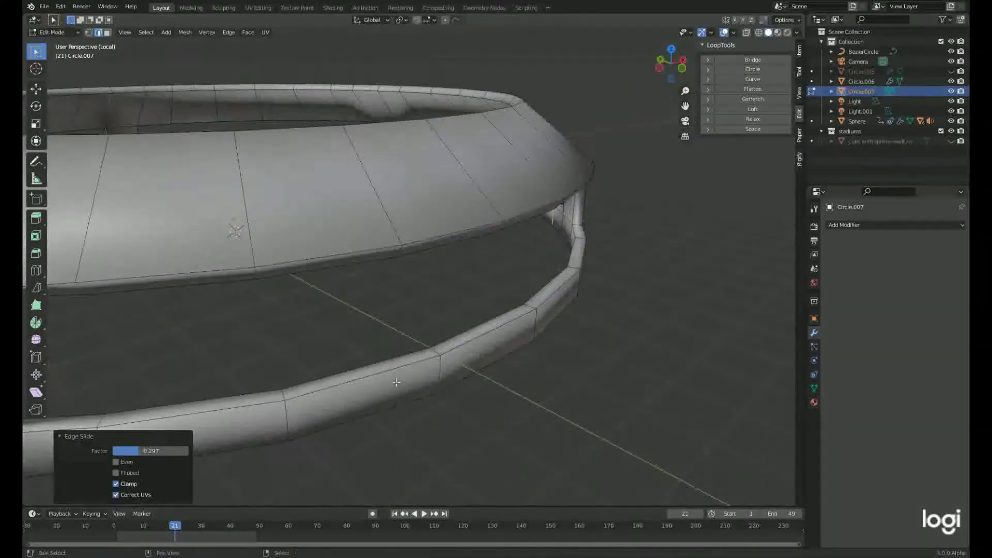
key("ctrl+r")
left_click(304, 441)
key("Tab")
left_click(896, 225)
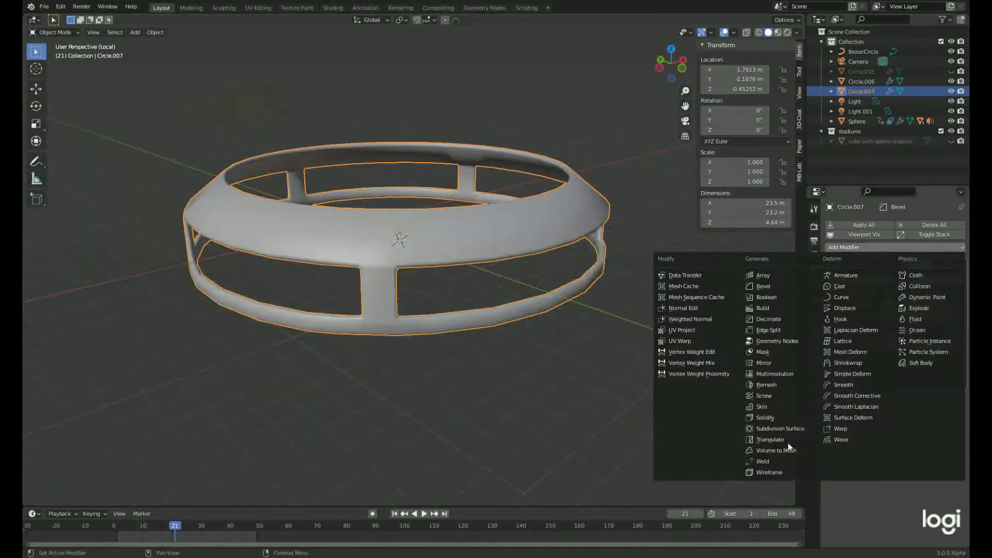
Step: Add a Subdivision Surface modifier to the ring
left_click(747, 260)
key("ctrl+1")
scroll(606, 347, "up", 5)
scroll(604, 343, "down", 5)
Step: Set the glass ring Circle.007's IOR to 1.250 and preview in Rendered shading
mouse_move(604, 342)
middle_mouse_down()
mouse_move(565, 444)
mouse_move(637, 198)
middle_mouse_up()
left_click(566, 444)
left_click(636, 199)
left_click(814, 402)
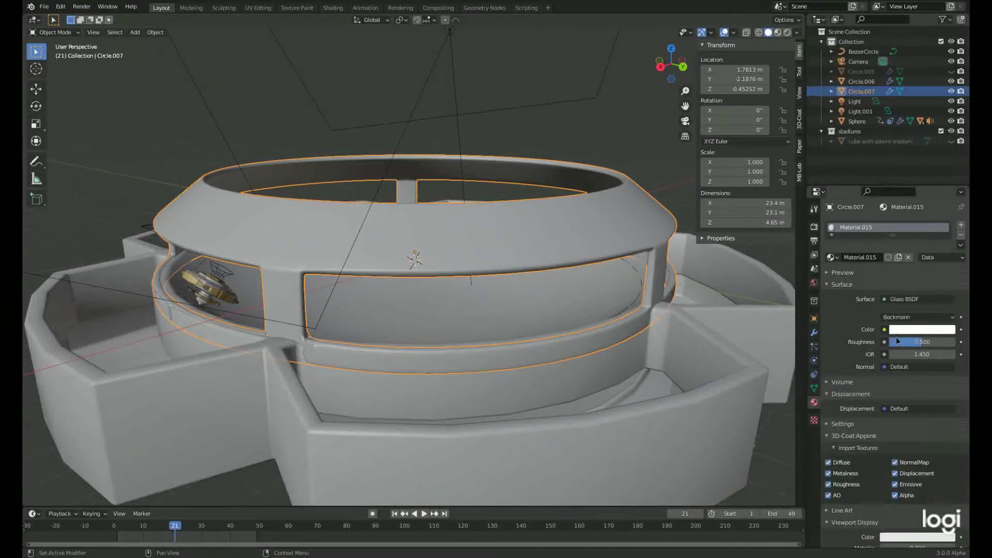
left_click(893, 354)
left_click(787, 32)
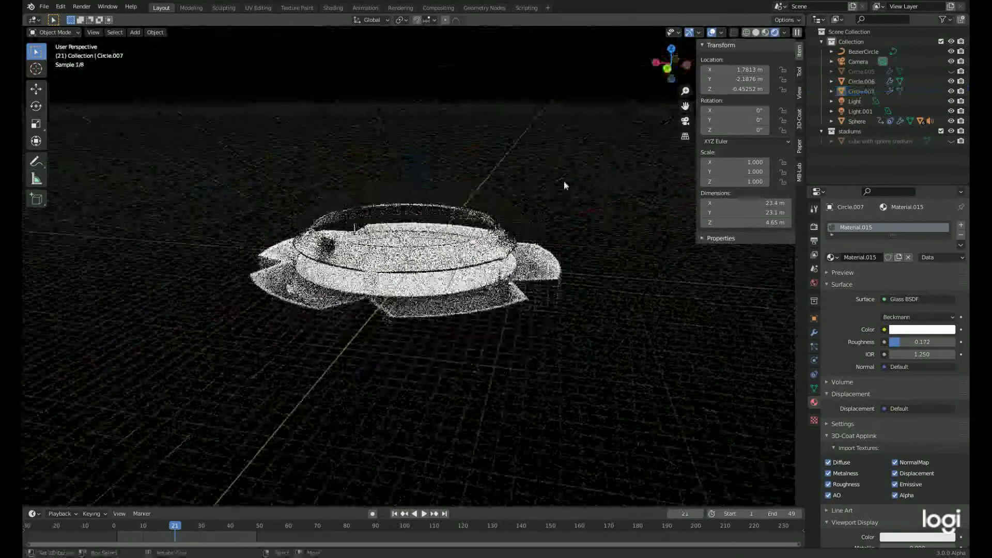
middle_click_drag(564, 181, 543, 257)
Step: Raise the ring's top rim upward in Edit Mode
key("Tab")
key("ctrl+r")
left_click(547, 243)
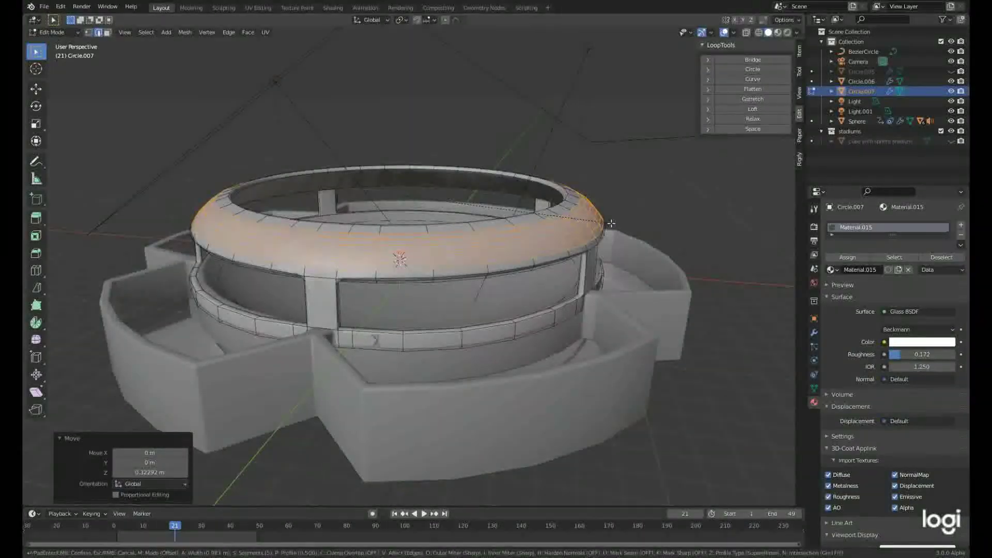
left_click(611, 224)
key("Tab")
Step: Fine-tune the glass to IOR 1.250 and roughness 0.172, then select the floor Circle.006
left_click(775, 32)
left_click_drag(922, 354, 922, 354)
middle_click_drag(672, 222, 729, 306)
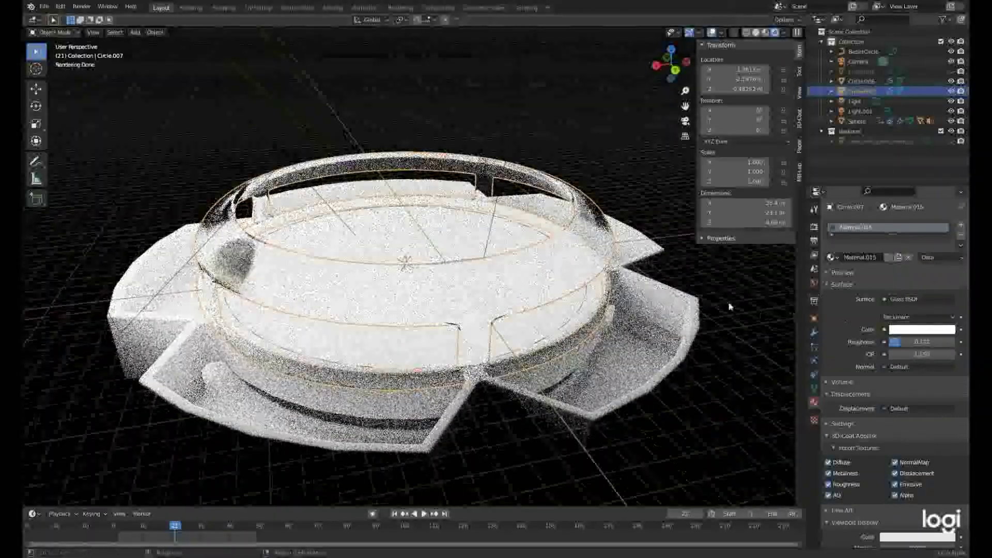
left_click(687, 310)
left_click(920, 341)
left_click_drag(952, 207, 953, 274)
Step: Isolate the floor, resize and grow the central face selection, and inset it
middle_click_drag(724, 310, 612, 382)
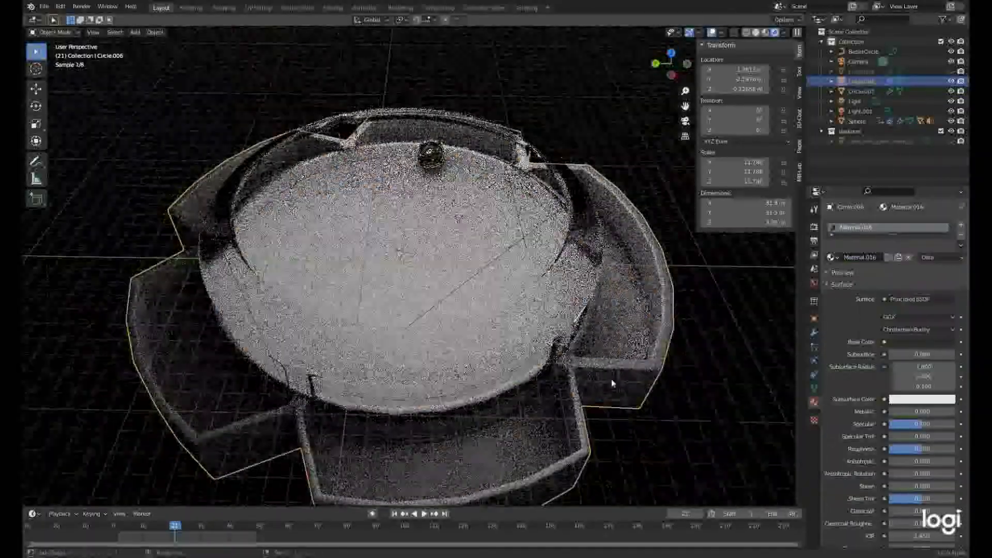
key("z")
key("KP_Divide")
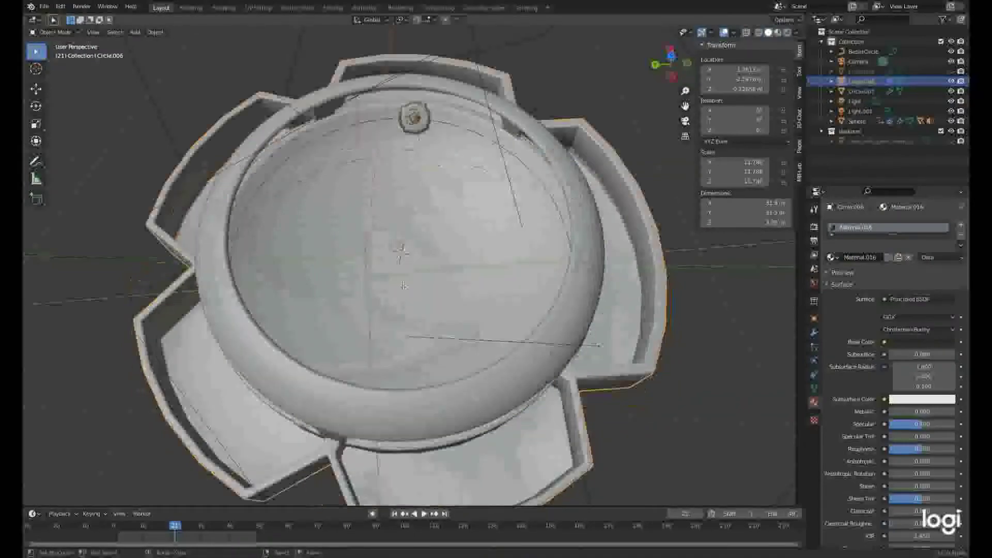
key("Tab")
middle_click_drag(465, 258, 469, 215)
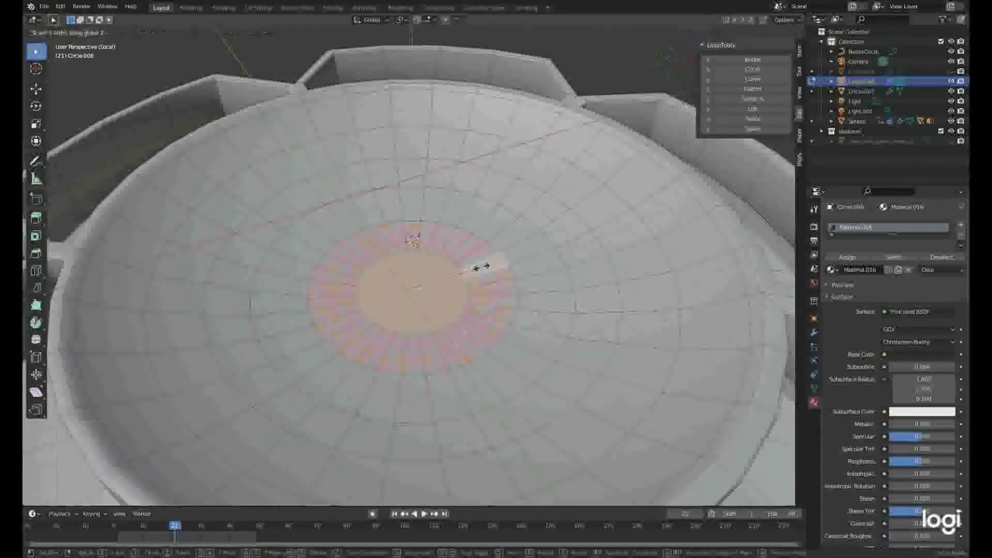
left_click(480, 266)
key("s")
scroll(545, 272, "down", 3)
key("ctrl+KP_Add")
key("KP_7")
key("i")
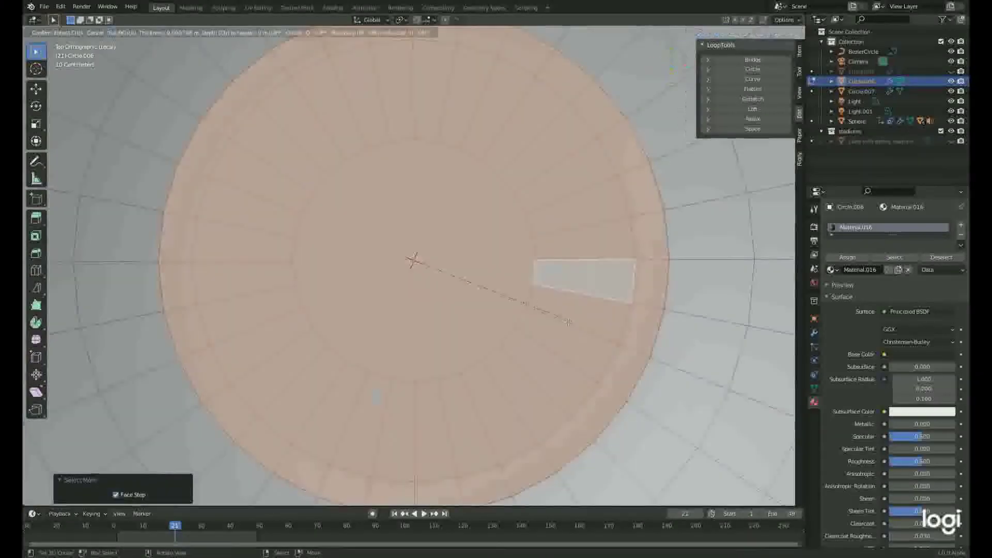
Step: Project the centre UVs from top view and add Material.017 with an Image Texture base colour
left_click(666, 365)
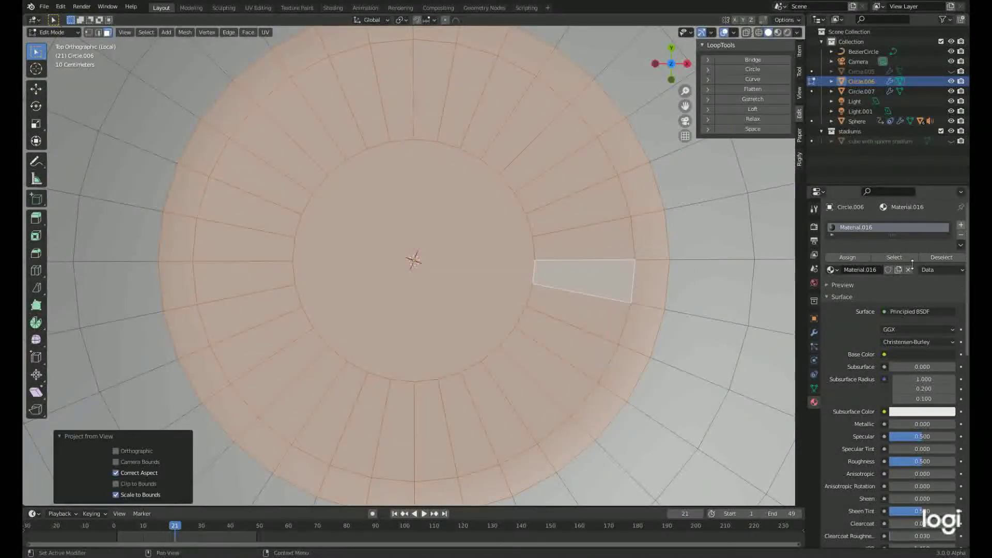
left_click(686, 420)
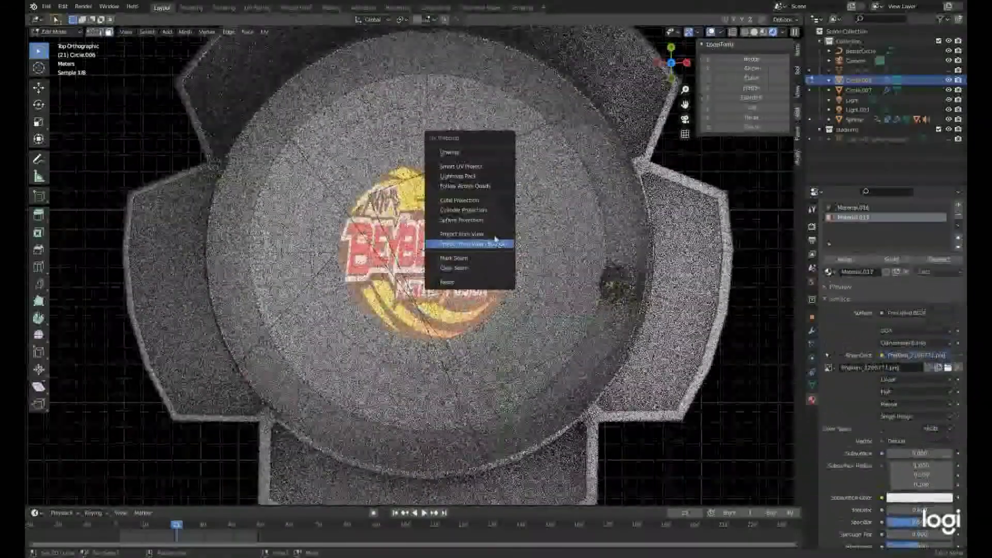
left_click(459, 320)
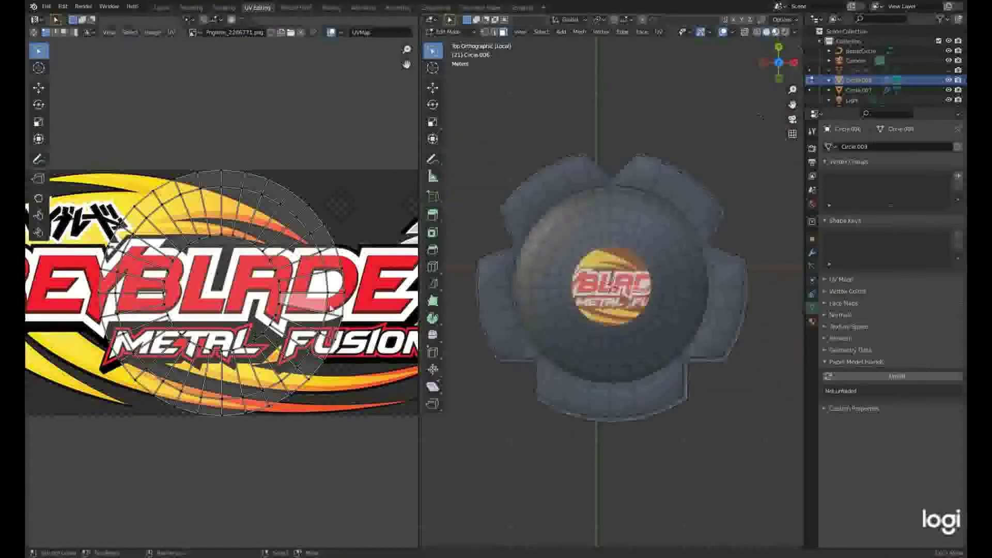
Step: Select all floor UVs and scale them so the Beyblade logo fits, then go to the Shading workspace
scroll(331, 307, "down", 4)
key("a")
key("s")
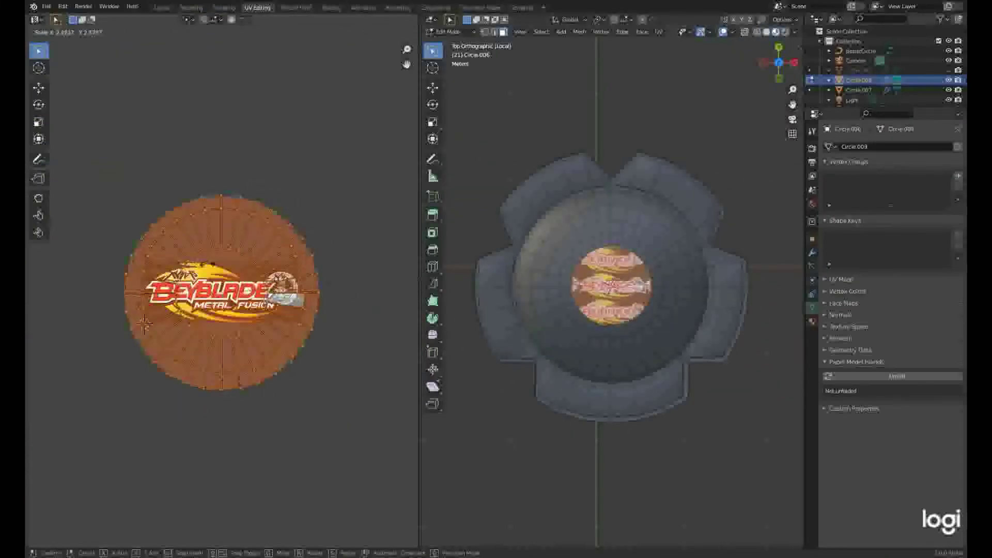
left_click(813, 322)
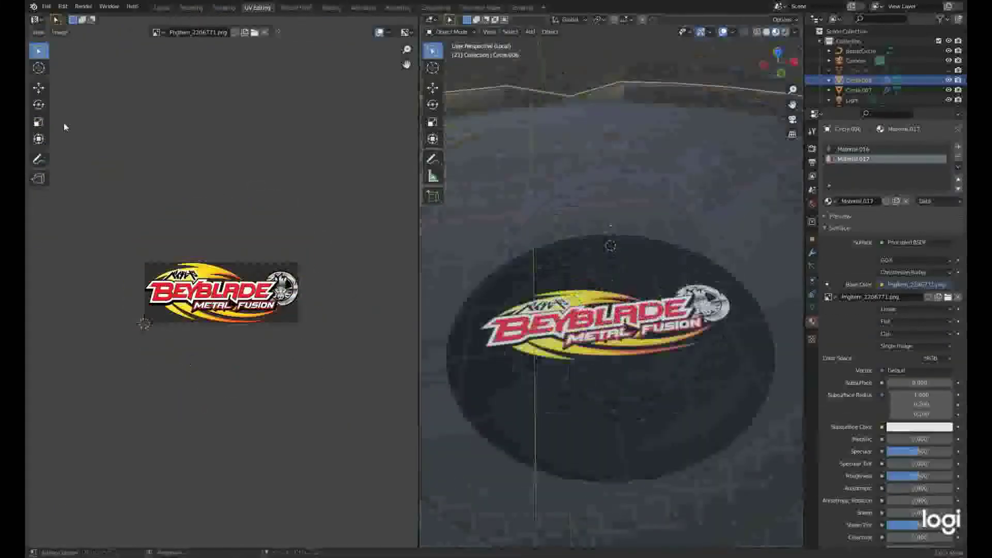
left_click(334, 8)
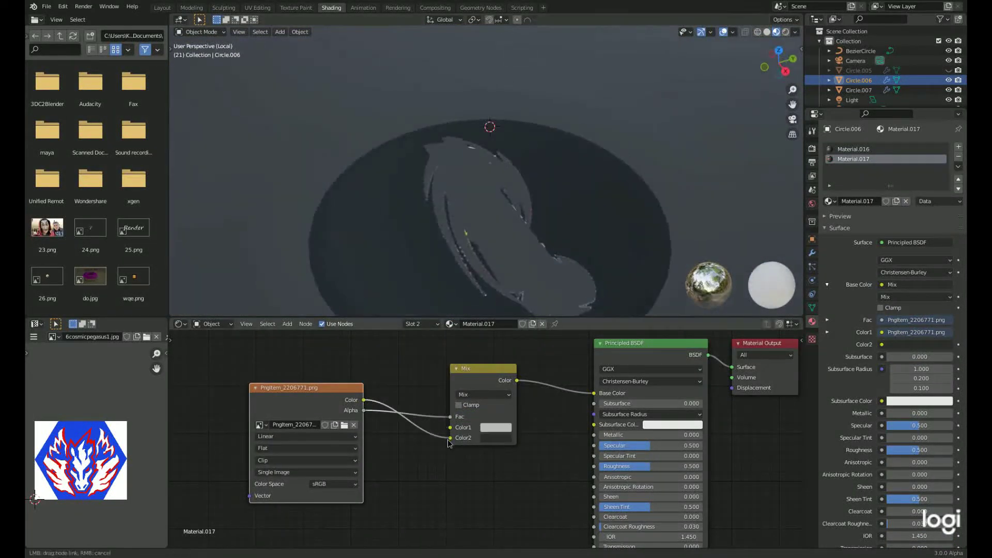
Step: Rewire the logo image into the Mix node's Color2, with its alpha driving Metallic and Roughness
left_click_drag(448, 443, 491, 443)
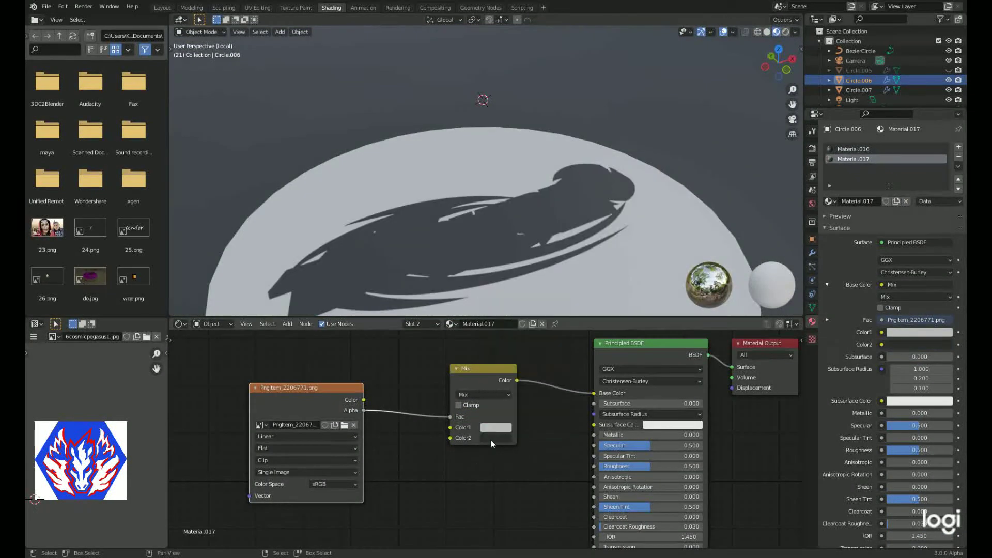
left_click_drag(364, 400, 450, 438)
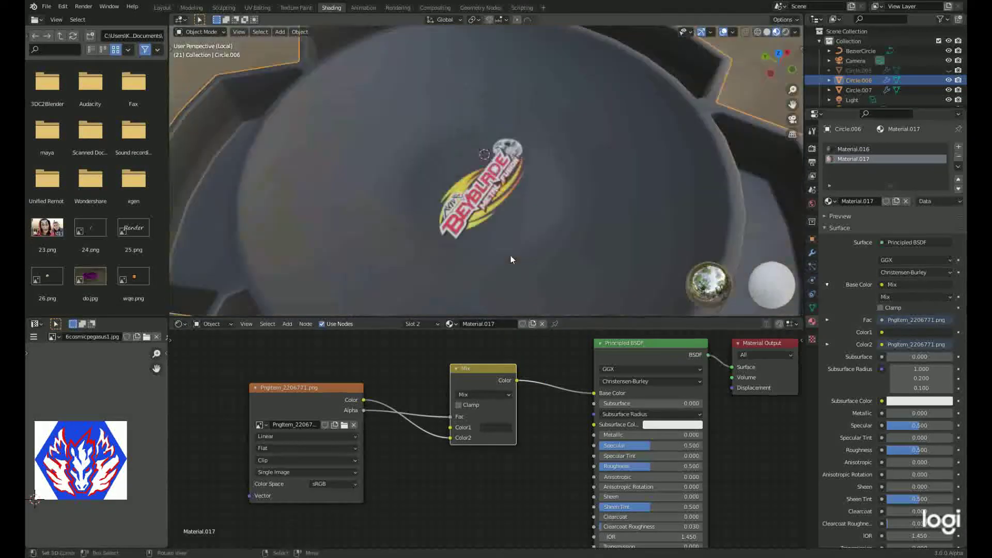
left_click_drag(363, 411, 594, 435)
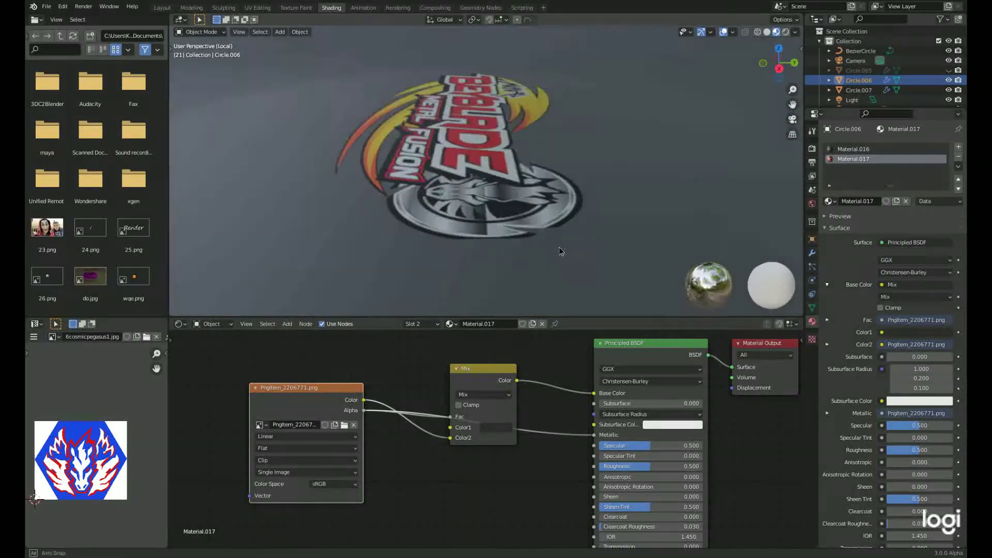
middle_click_drag(559, 252, 364, 410)
left_click_drag(594, 470, 594, 466)
middle_click_drag(413, 207, 346, 250)
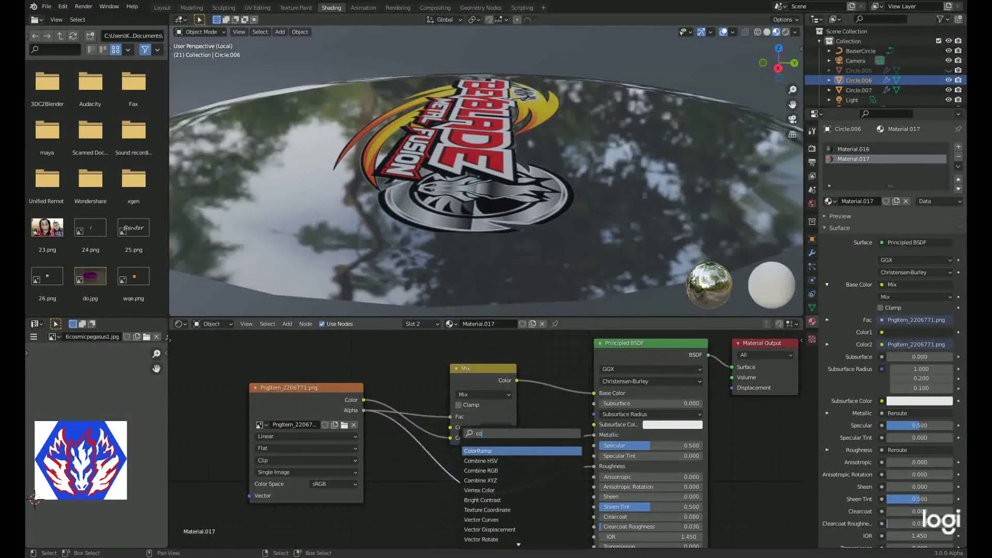
Step: Insert a ColorRamp into the roughness link and lighten its dark stop to grey (about 0.45)
left_click_drag(397, 441, 403, 441)
left_click(504, 496)
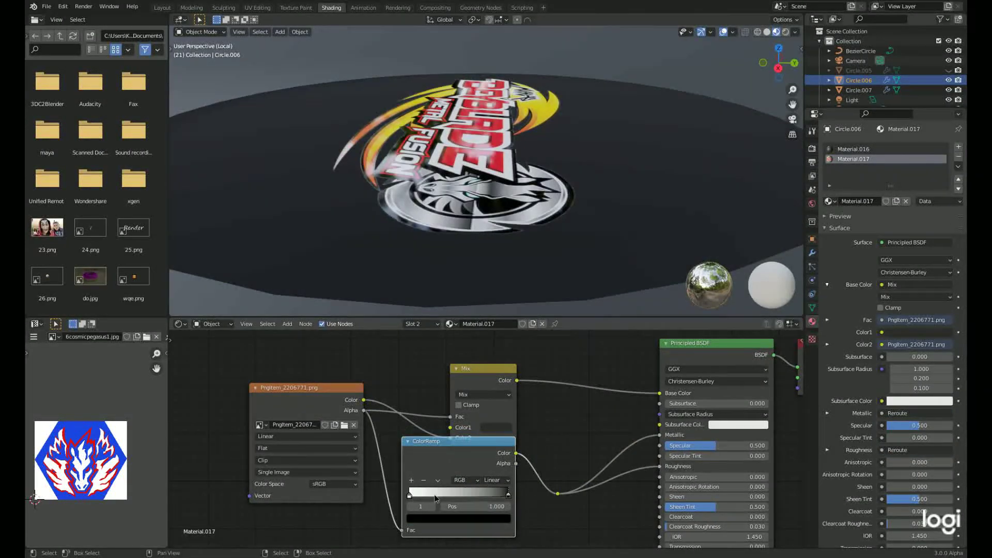
middle_click_drag(408, 496, 390, 441)
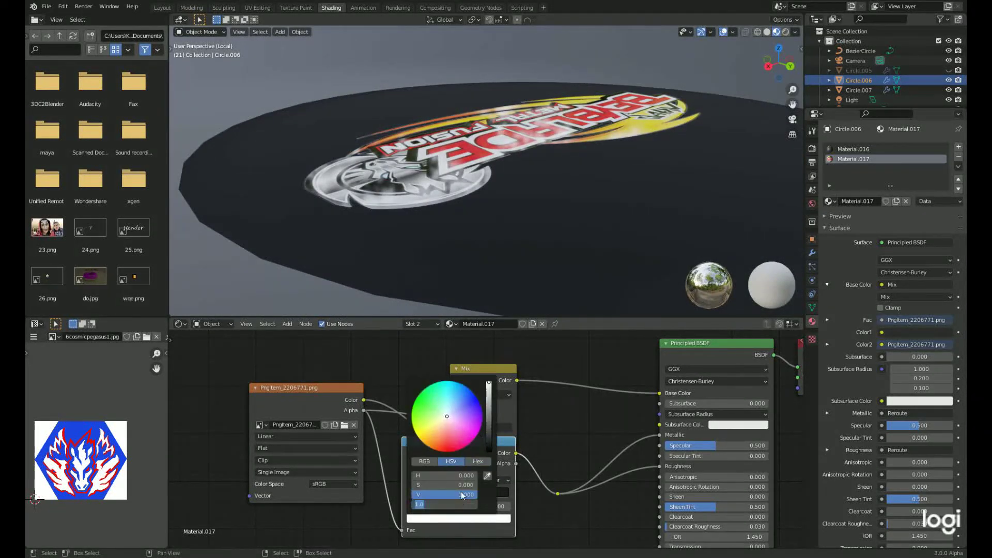
left_click_drag(463, 495, 441, 495)
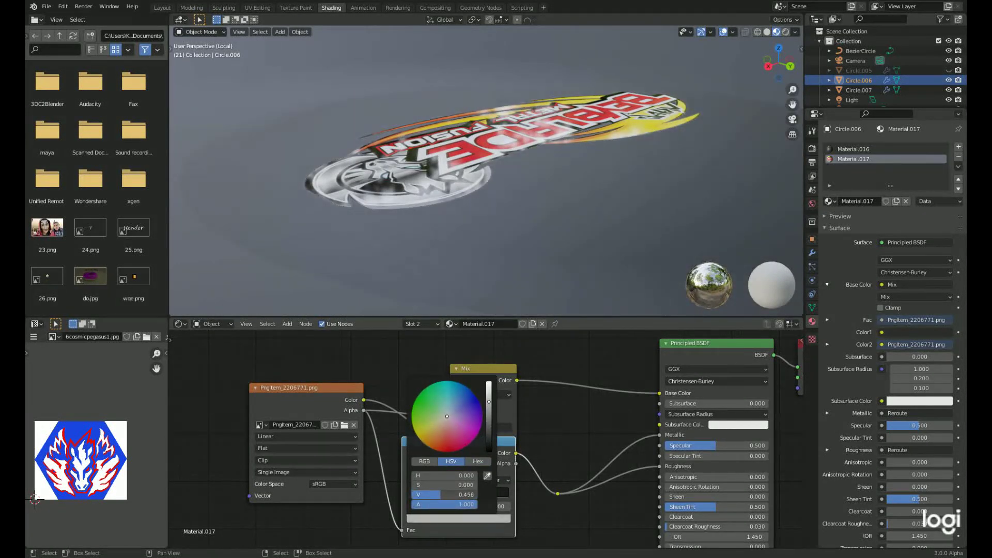
left_click_drag(449, 495, 441, 495)
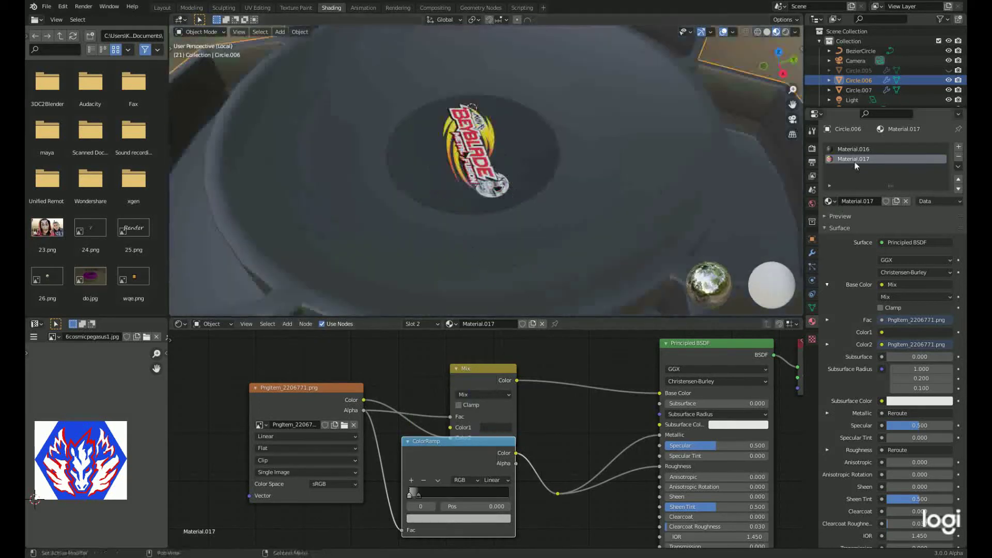
Step: Set Material.016's Metallic, Specular and Roughness to 0.441
left_click(868, 149)
left_click(925, 366)
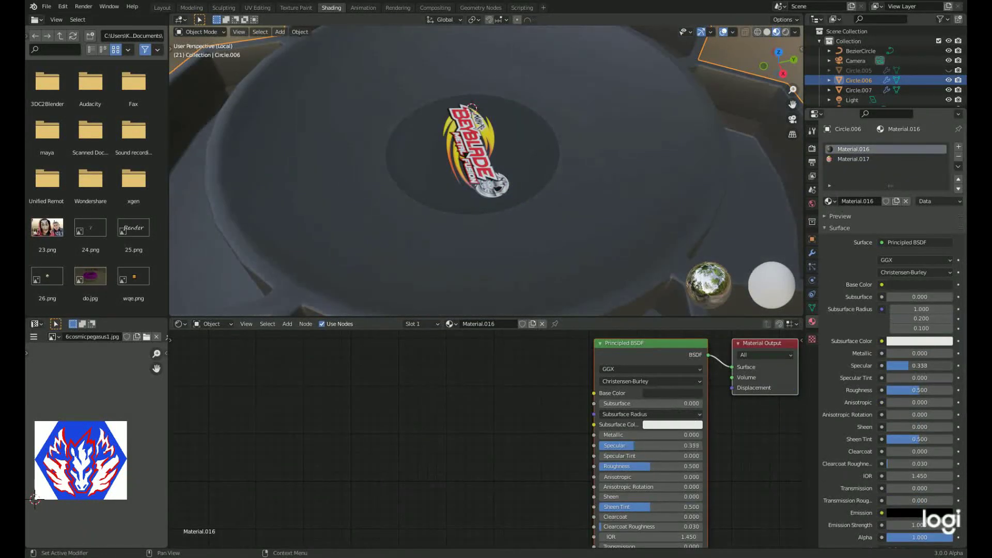
left_click(868, 159)
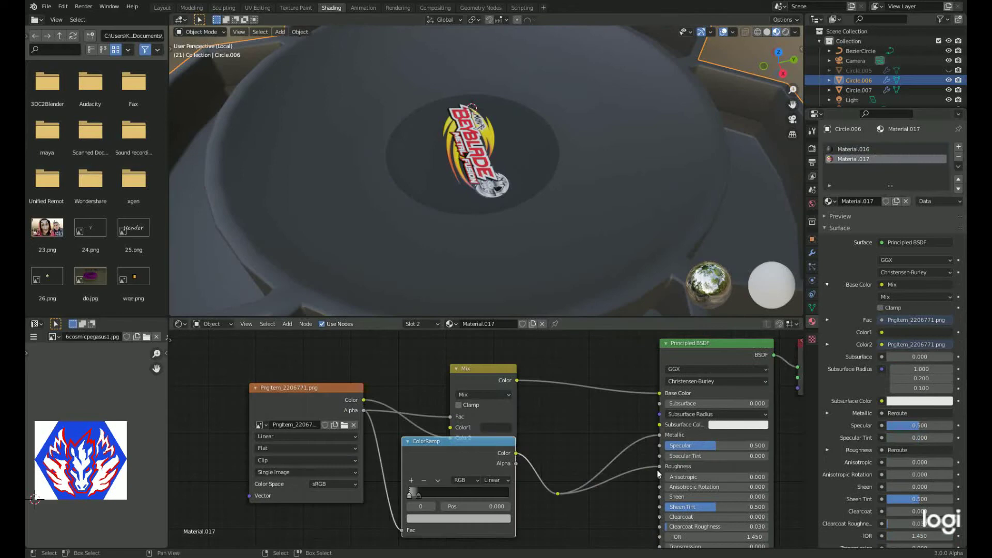
left_click(873, 149)
key("Return")
Step: Apply the pasted 0.441 value and exit local view to show the whole scene
type("0.441")
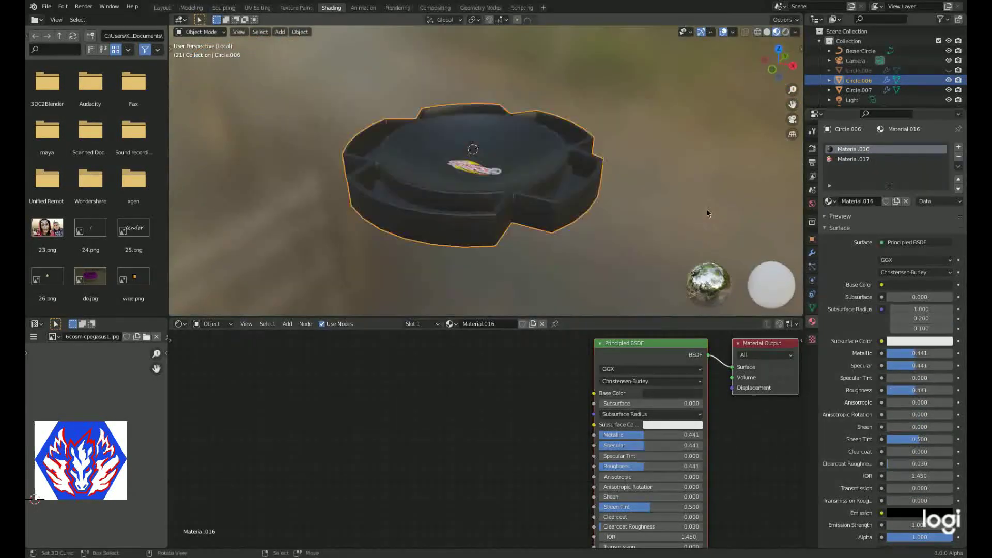
mouse_move(749, 232)
middle_mouse_down()
mouse_move(706, 208)
mouse_move(553, 248)
middle_mouse_up()
key("KP_Divide")
middle_click_drag(495, 184, 574, 152)
Step: Select the glass dome Circle.007, check its material, and frame the view on it
left_click(812, 149)
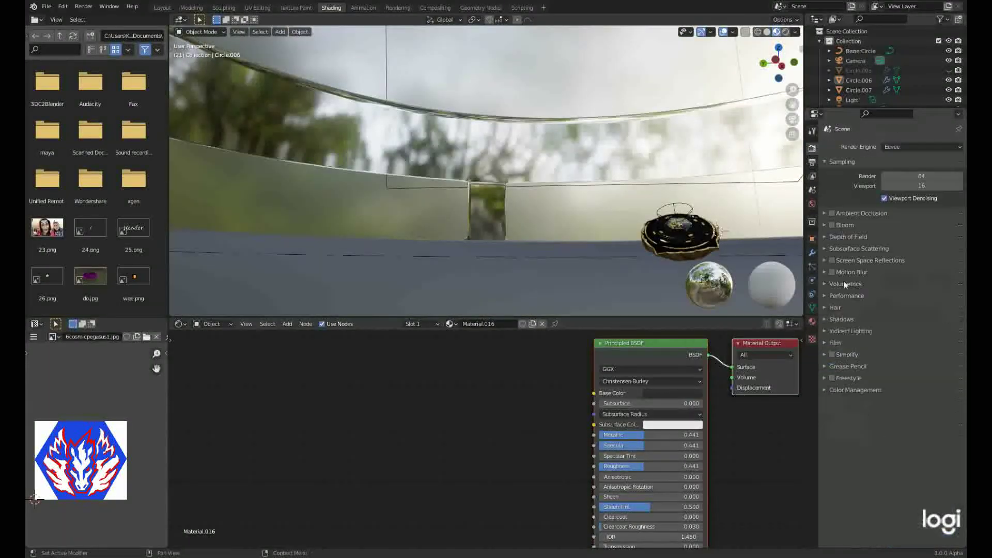
left_click(846, 285)
left_click(859, 90)
left_click(811, 321)
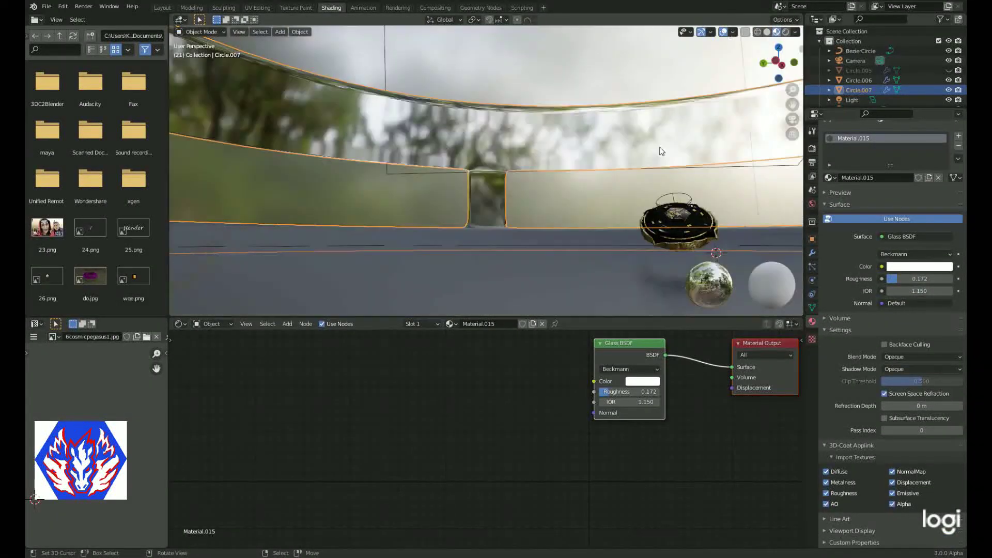
key("KP_Decimal")
mouse_move(665, 246)
middle_mouse_down()
mouse_move(602, 181)
mouse_move(705, 126)
middle_mouse_up()
scroll(705, 126, "up", 5)
middle_click_drag(610, 228, 820, 153)
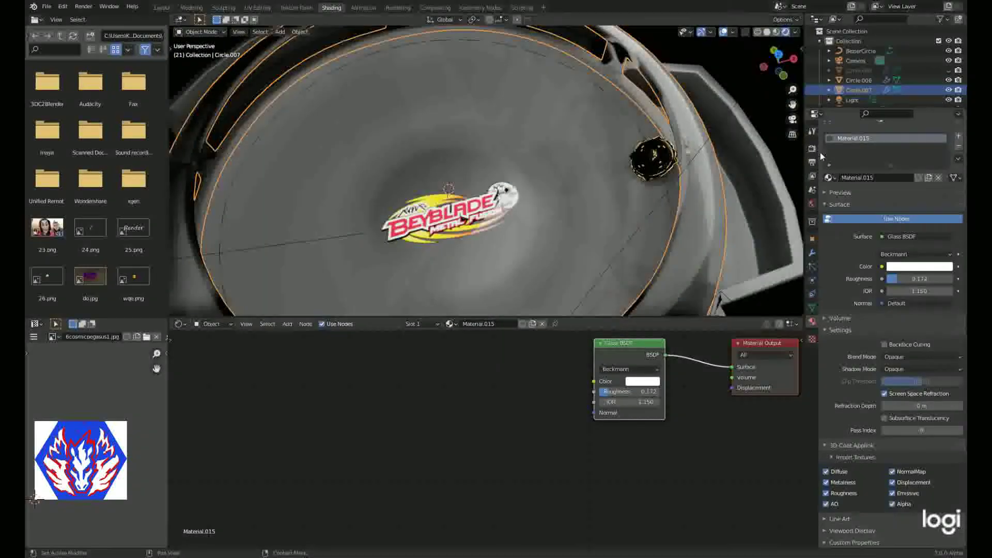
Step: Switch the render engine to Cycles
left_click(811, 148)
left_click(920, 147)
left_click(888, 181)
scroll(485, 170, "down", 5)
middle_click_drag(568, 155, 629, 196)
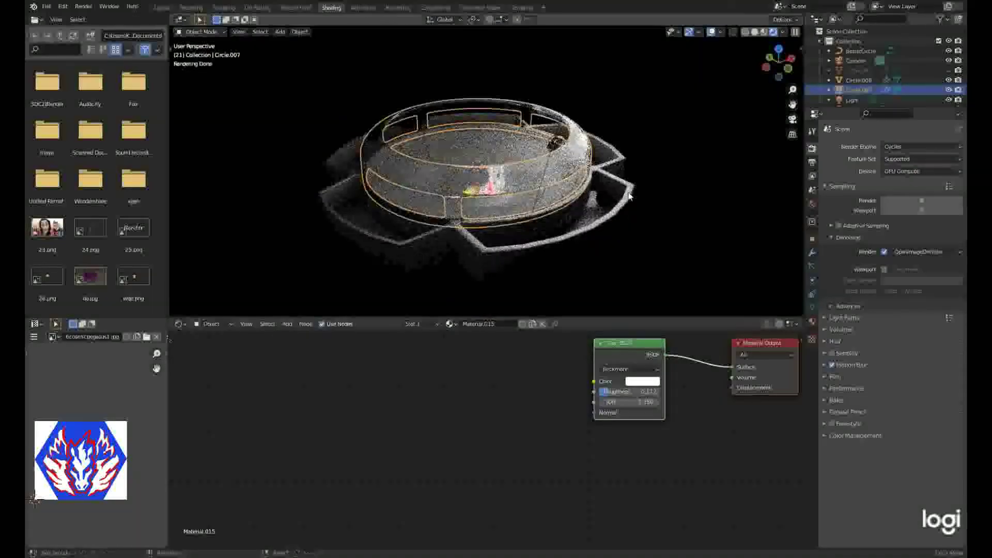
Step: Return the viewport to solid shading and zoom in close to the ring's rim
key("z")
left_click(713, 252)
middle_click_drag(713, 252, 532, 219)
scroll(532, 219, "up", 5)
scroll(519, 250, "up", 3)
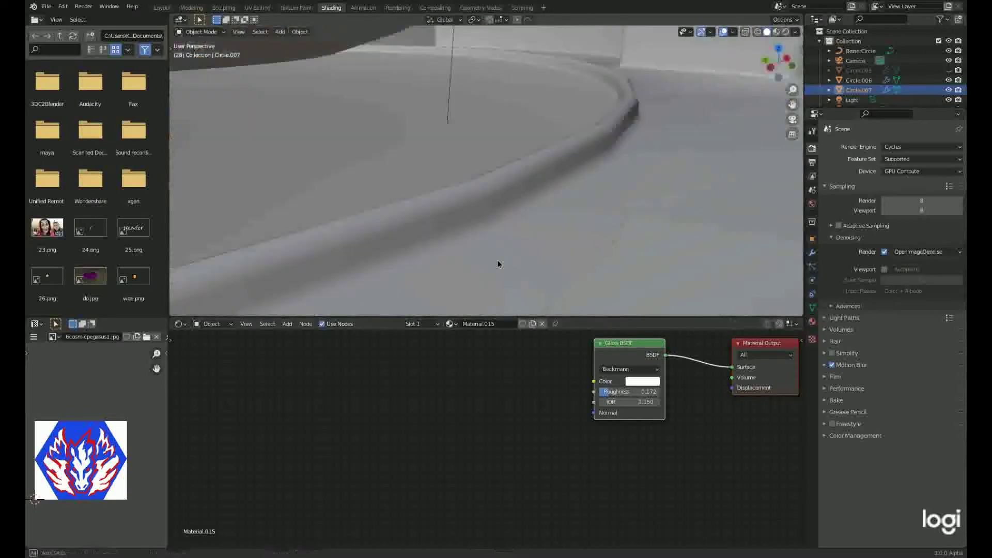
scroll(497, 262, "down", 5)
Step: Select the stadium body Circle.006 and reposition it from the front view
left_click(586, 80)
middle_click_drag(587, 81, 465, 155)
key("KP_1")
key("g")
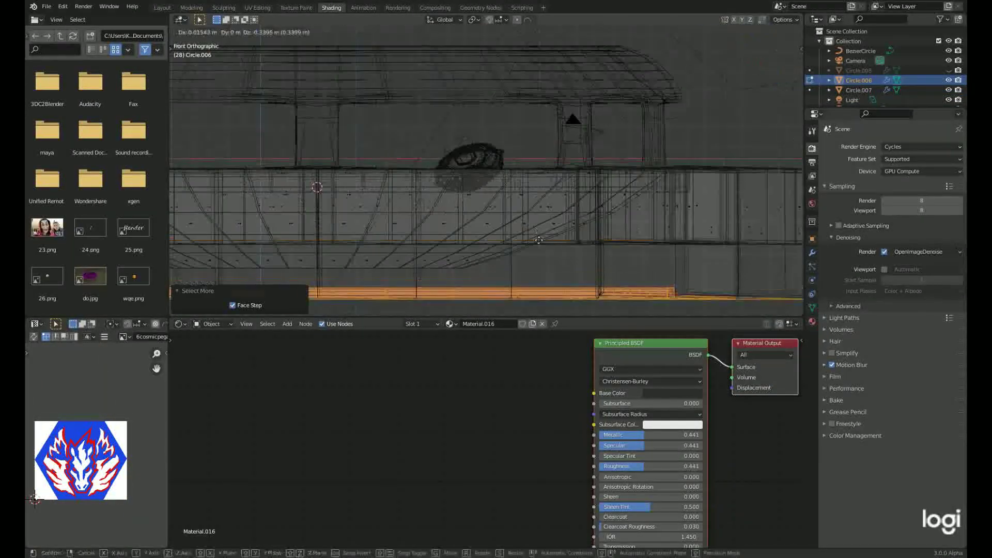
left_click(538, 241)
middle_click_drag(539, 241, 619, 244)
Step: Walk through the scene, then orbit to an overhead view of the stadium
key("shift+grave")
key("w")
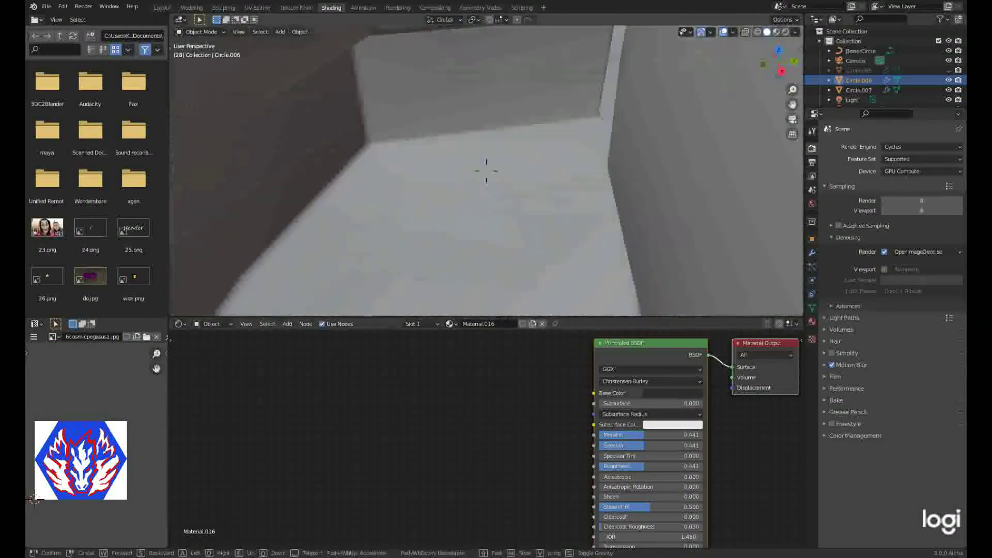
left_click(486, 171)
middle_click_drag(487, 171, 359, 213)
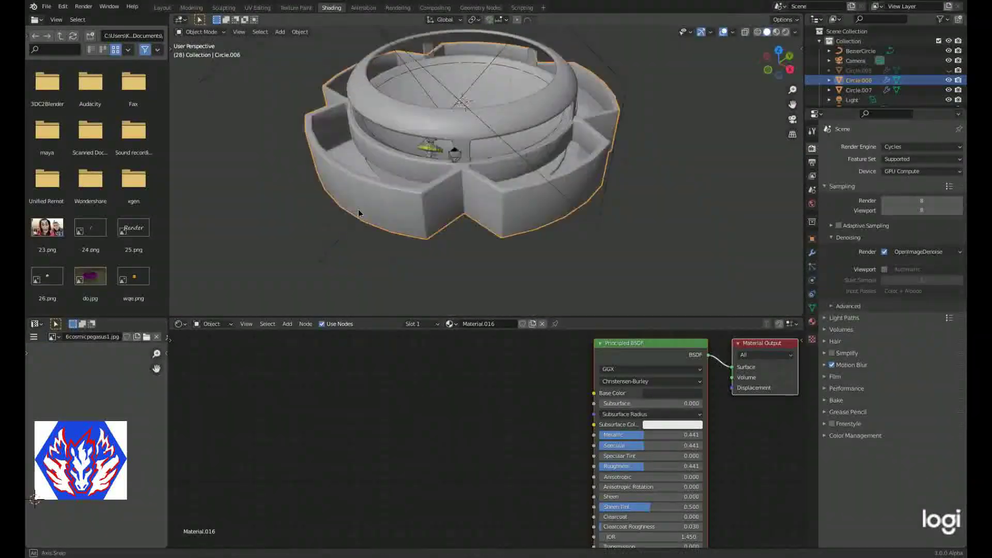
scroll(542, 248, "down", 4)
Step: Move Circle.006 and Circle.007 into a new collection named 'big stadium'
left_click(458, 239, "shift")
key("m")
left_click(492, 171)
type("big stadium")
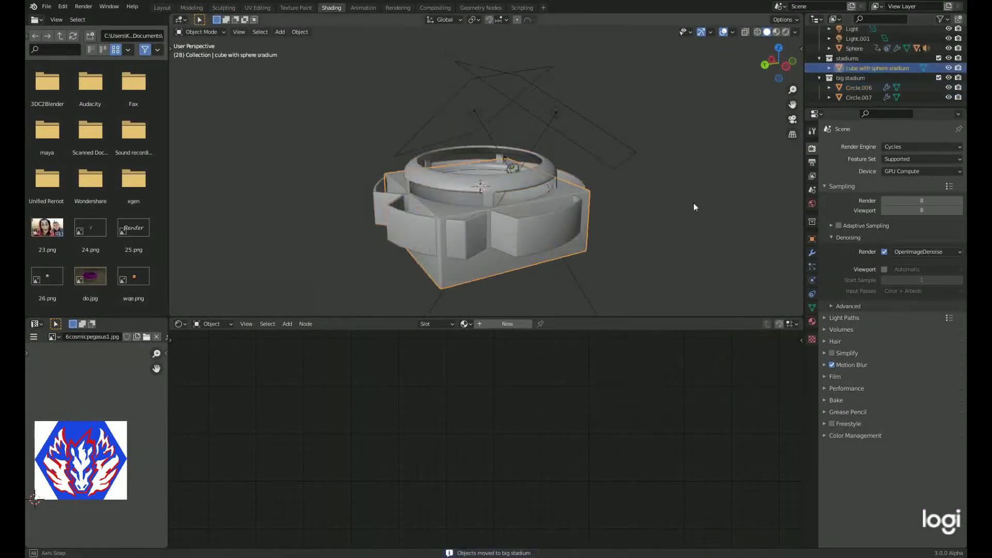
Step: Select the gold stadium Circle.005 and view it close up in rendered shading
scroll(879, 77, "up", 4)
left_click(954, 100)
left_click(539, 274)
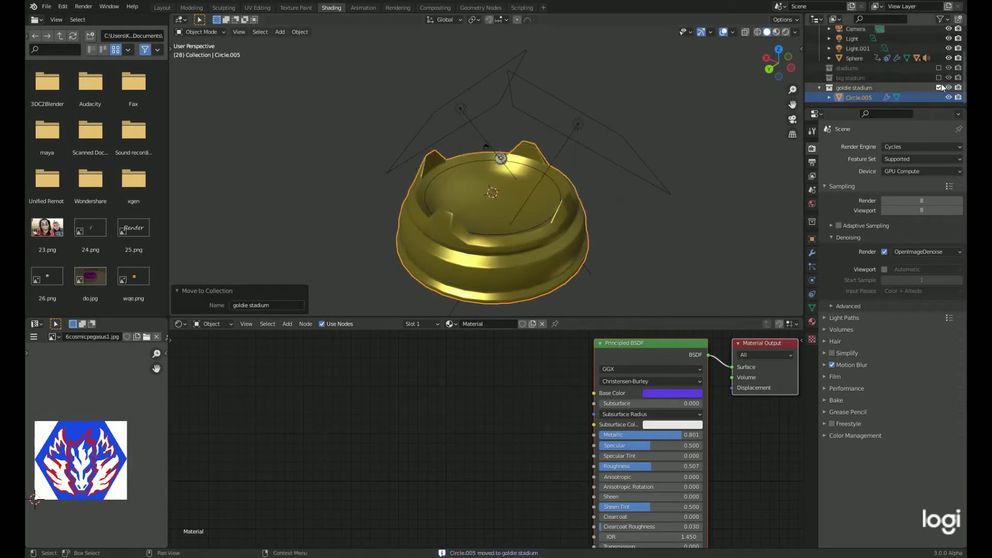
scroll(942, 88, "up", 1)
scroll(662, 222, "up", 4)
key("z")
mouse_move(736, 209)
middle_mouse_down()
mouse_move(478, 197)
mouse_move(511, 199)
middle_mouse_up()
Step: Shrink the gold stadium Circle.005 slightly, to about 0.982, in two scales
left_click(512, 200)
key("s")
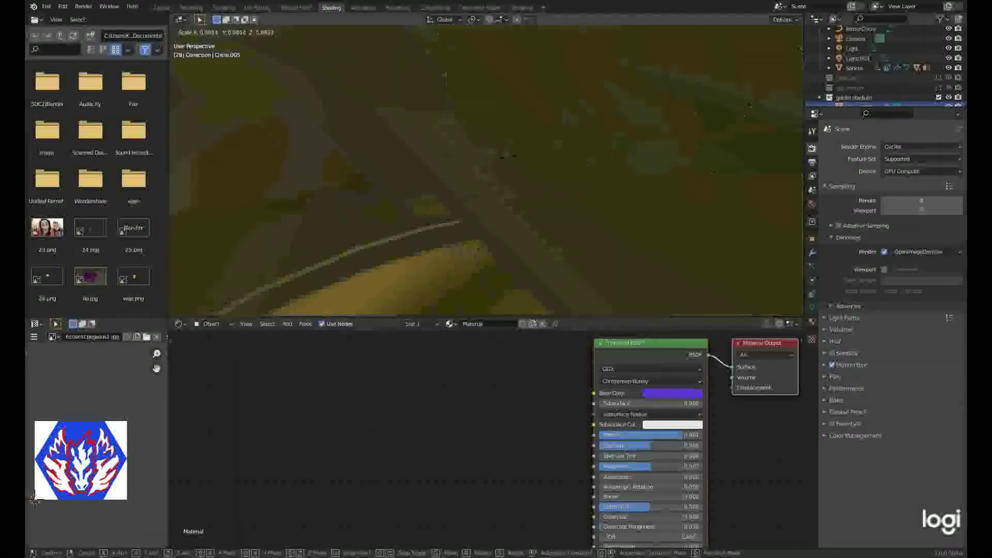
left_click(512, 157)
key("s")
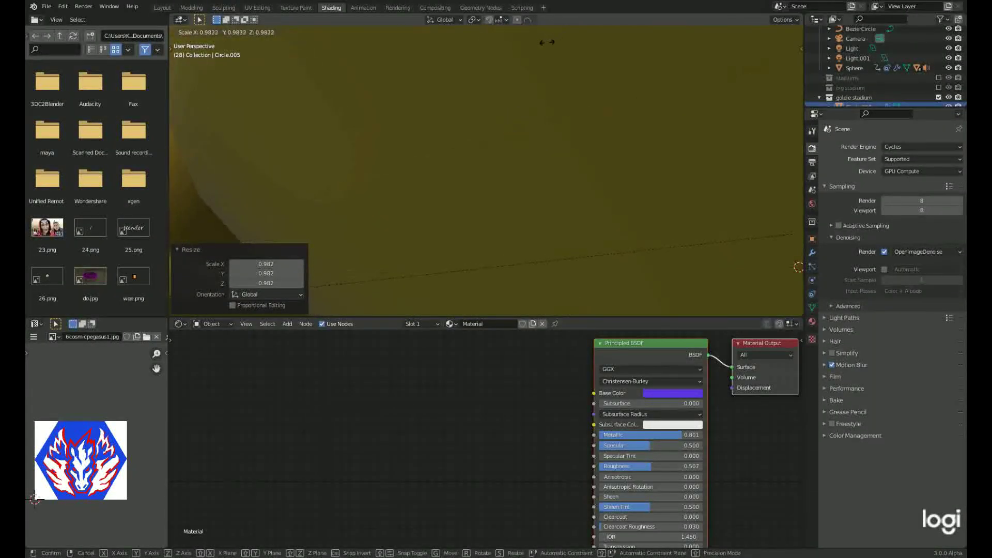
left_click(547, 43)
Step: Exclude the goldie stadium collection from the scene
scroll(607, 114, "down", 3)
scroll(702, 185, "up", 2)
left_click(939, 97)
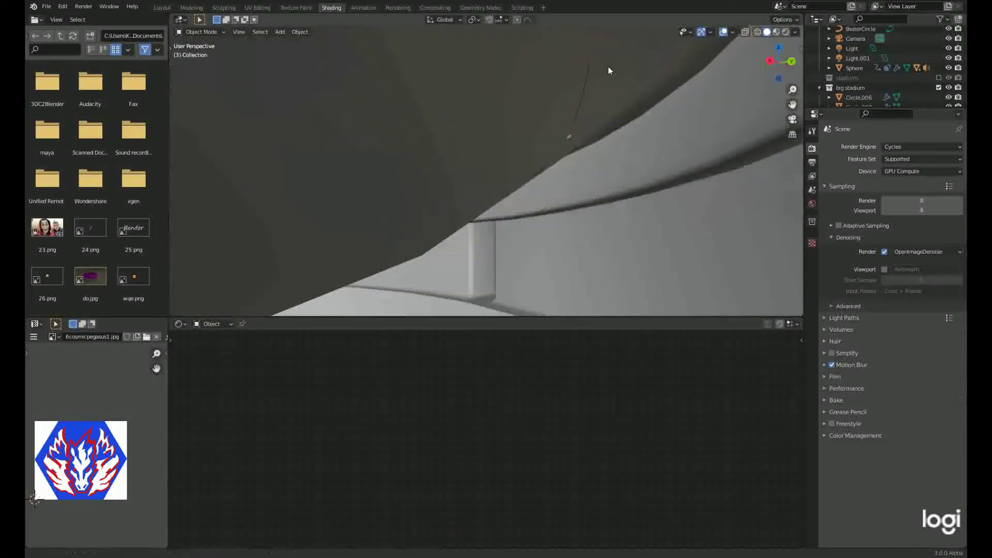
Step: Slightly enlarge the glass dome and show the viewport as a render
scroll(721, 178, "down", 3)
left_click(554, 155)
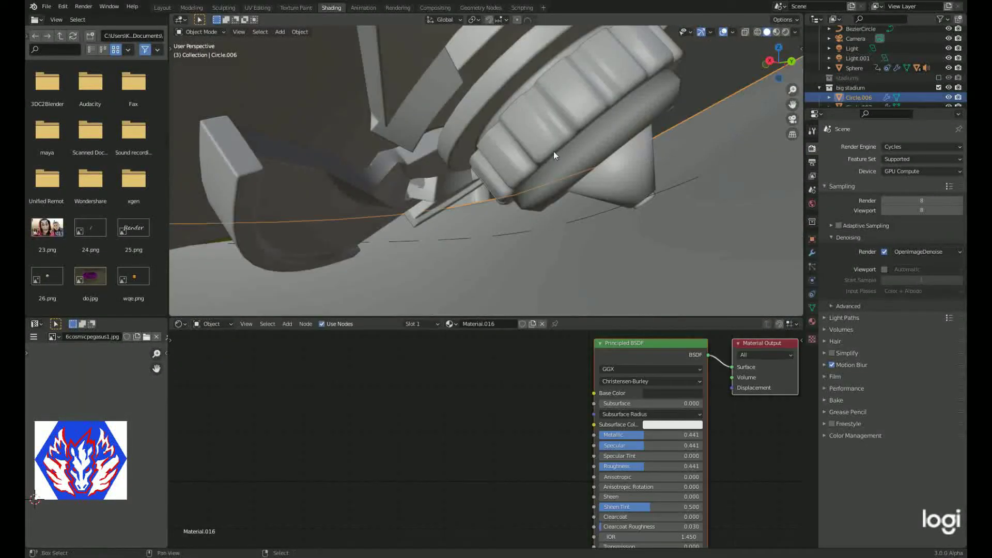
left_click(618, 223)
scroll(593, 134, "down", 3)
key("z")
scroll(622, 162, "down", 3)
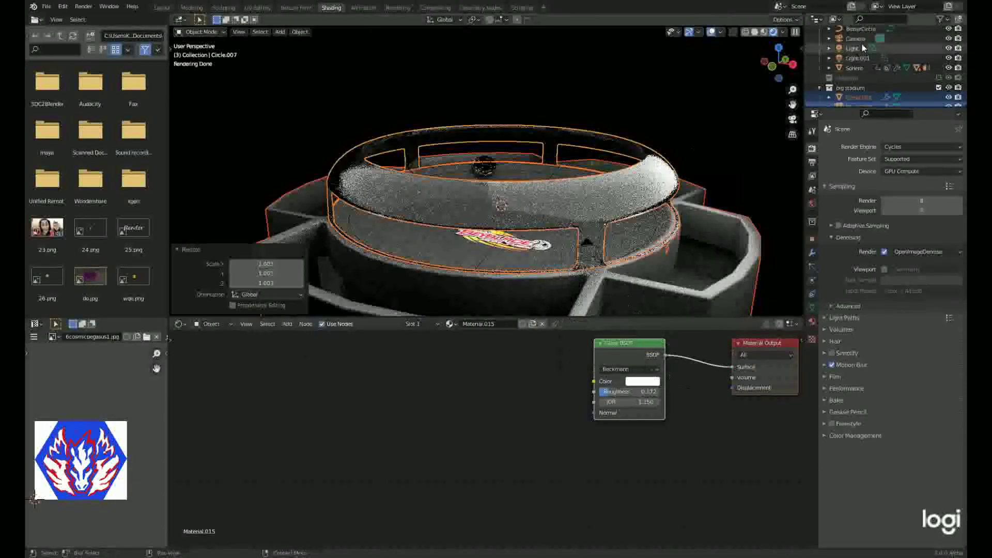
Step: Reset Light.001's rotation, lift it about 7.54 m, and make it a 10000 W, 17.8 m disk
left_click(858, 58)
key("alt+r")
key("g")
left_click(812, 281)
left_click(914, 226)
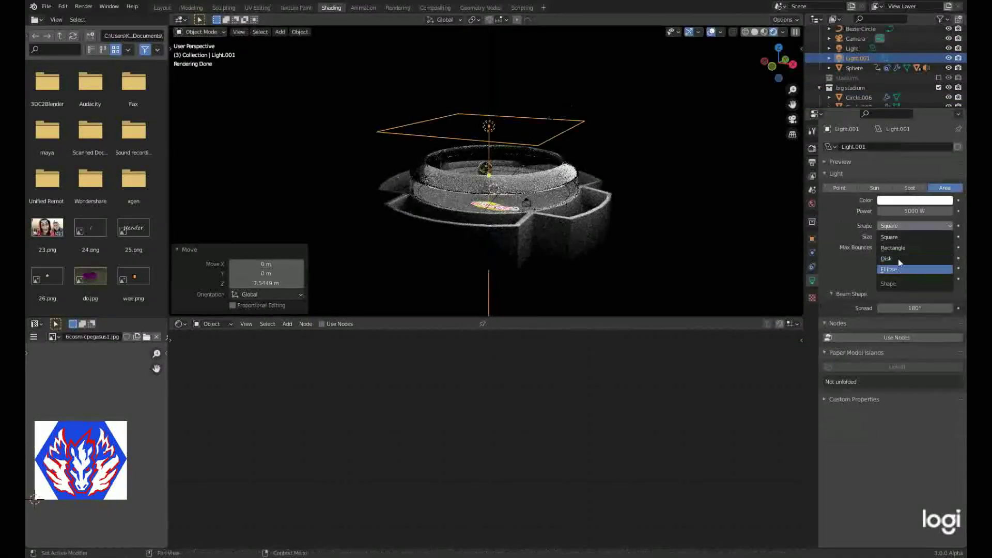
middle_click_drag(661, 204, 677, 170)
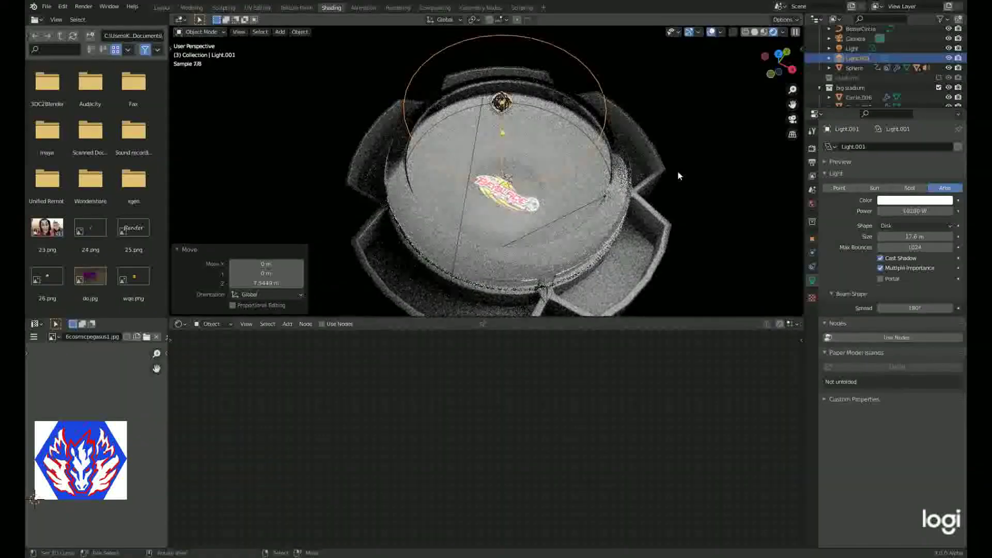
scroll(677, 170, "up", 5)
scroll(677, 170, "up", 3)
scroll(486, 171, "down", 5)
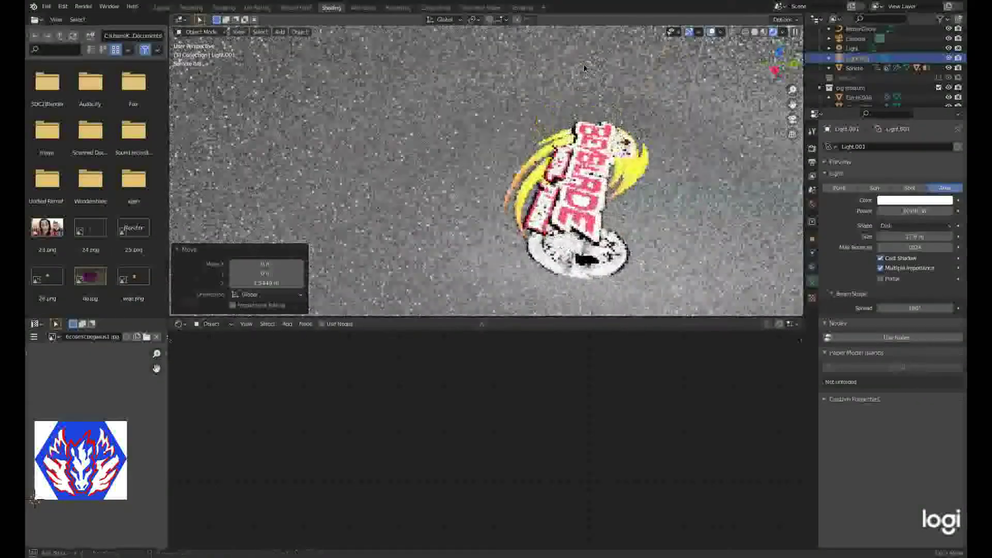
key("KP_0")
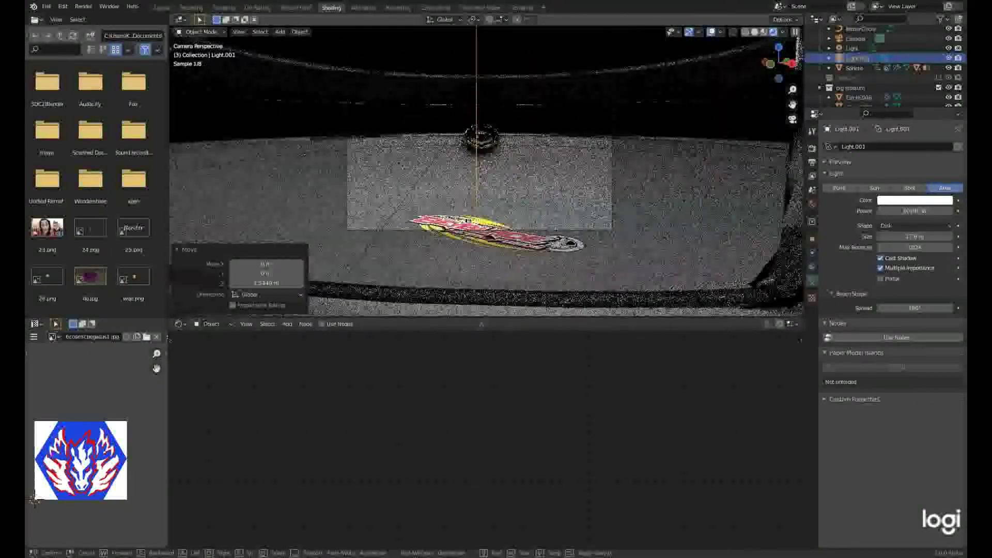
Step: Select the Camera and switch the viewport to Material Preview shading
scroll(855, 87, "up", 2)
left_click(856, 60)
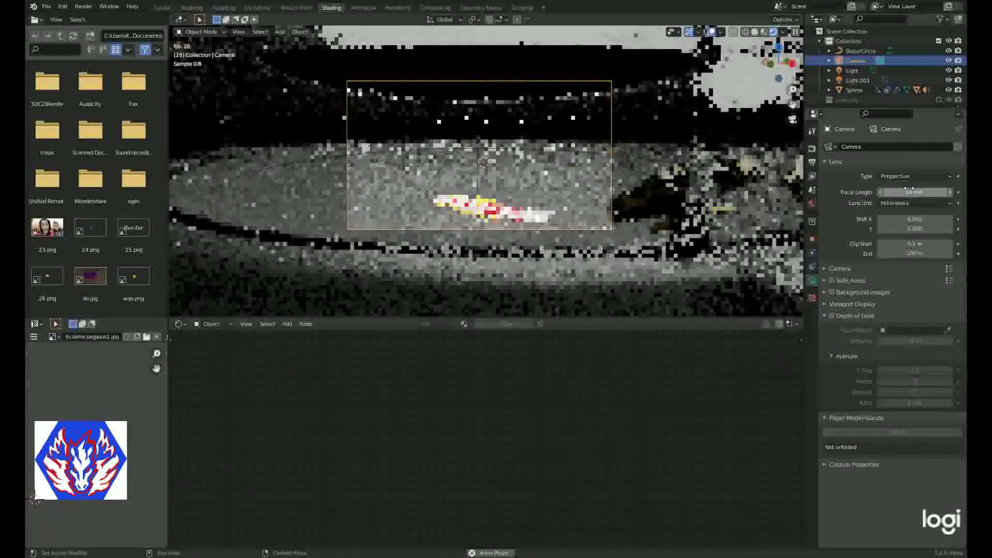
left_click(764, 32)
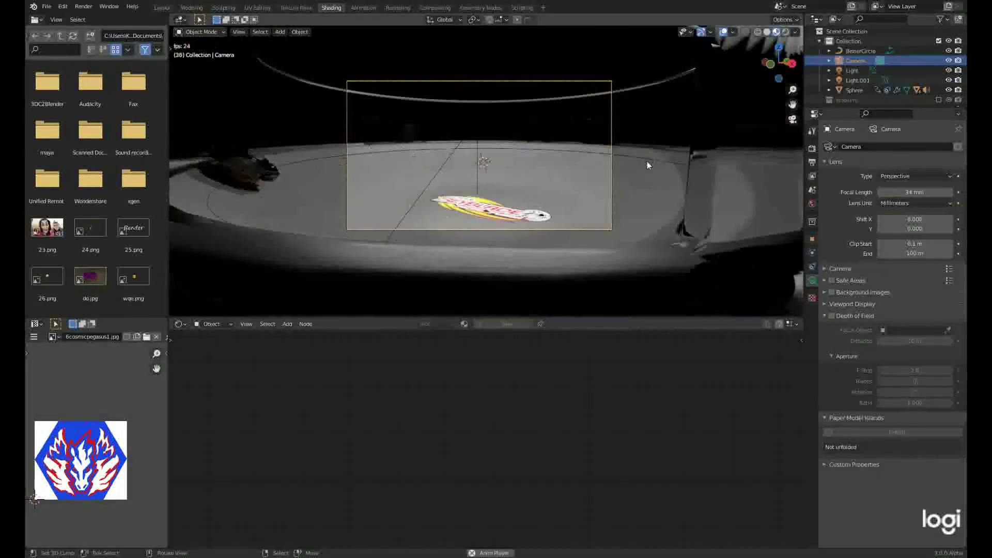